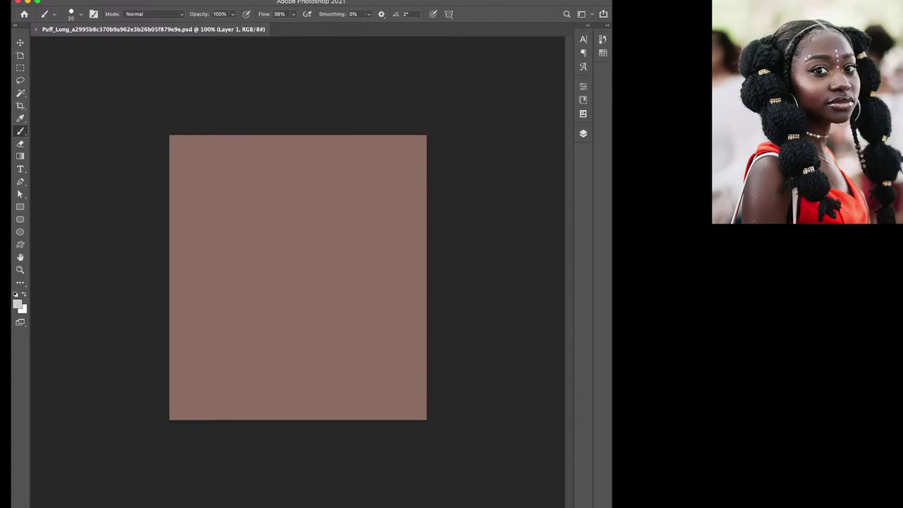
With a larger brush, block in a light grey patch in the centre of the canvas
key(bracketright)
key(bracketright)
key(bracketright)
drag(333, 179, 344, 255)
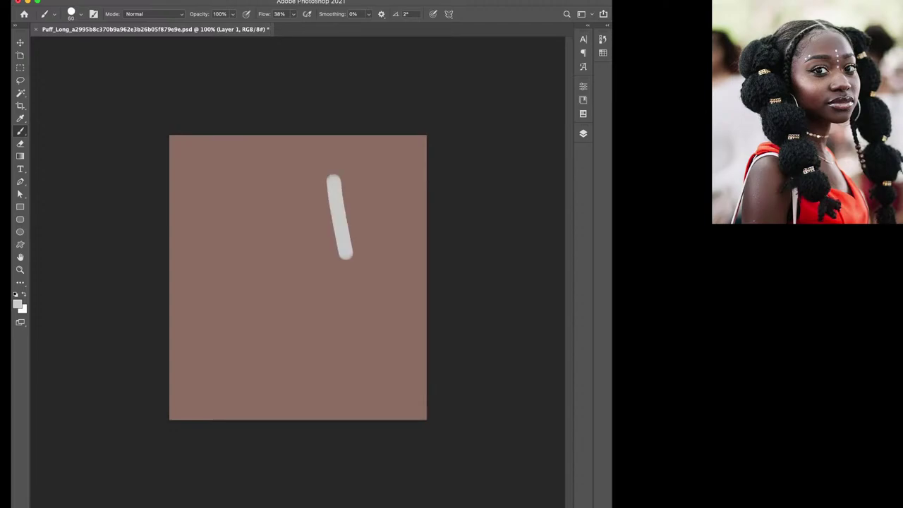
mouse_move(286, 210)
mouse_down()
mouse_move(342, 200)
mouse_move(356, 212)
mouse_move(360, 262)
mouse_up()
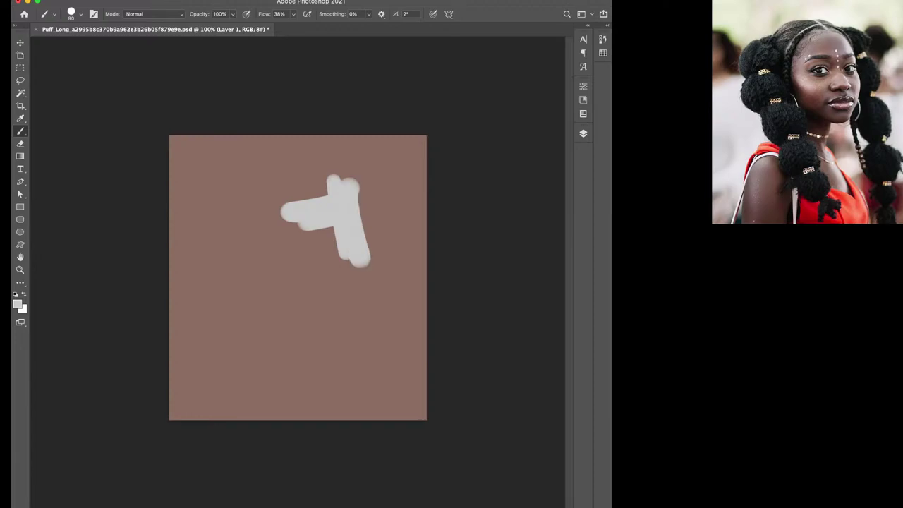
drag(367, 201, 311, 254)
drag(371, 262, 314, 269)
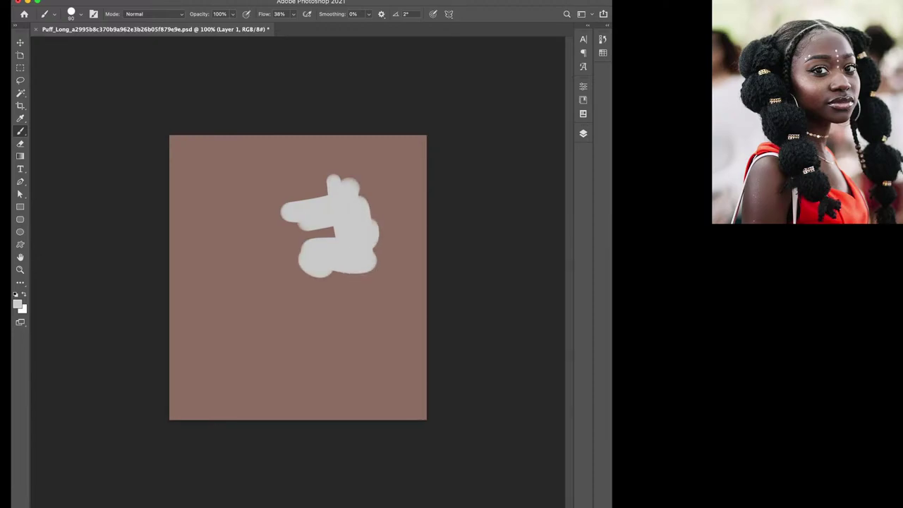
Paint dark grey hair puffs on both sides and a red stroke along the bottom
key(d)
drag(384, 181, 364, 198)
key(bracketright)
mouse_move(286, 189)
mouse_down()
mouse_move(240, 208)
mouse_move(275, 219)
mouse_up()
key(d)
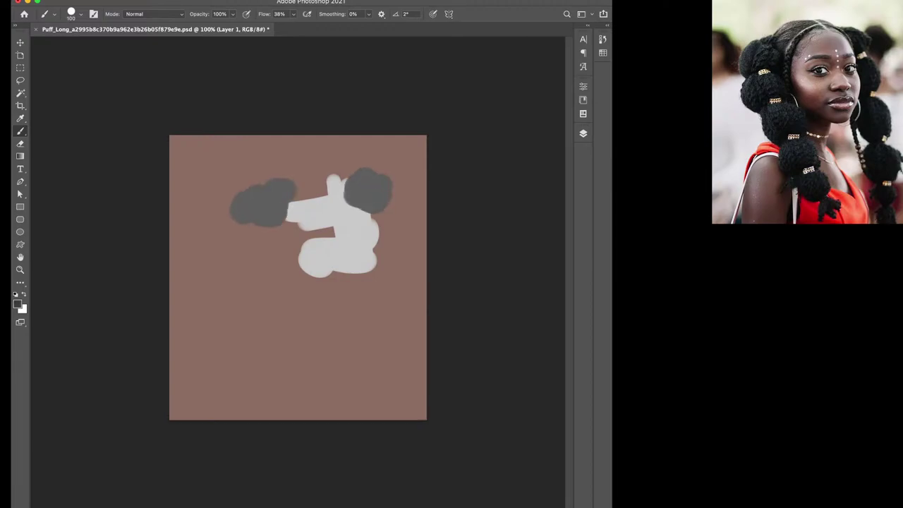
mouse_move(212, 192)
mouse_down()
mouse_move(204, 222)
mouse_move(240, 230)
mouse_move(206, 259)
mouse_move(262, 254)
mouse_up()
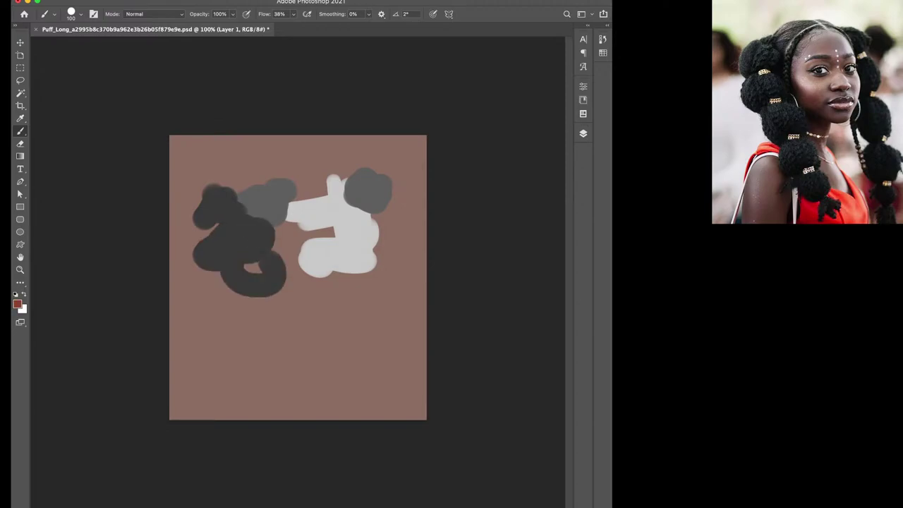
mouse_move(290, 413)
mouse_down()
mouse_move(300, 388)
mouse_move(346, 381)
mouse_move(362, 402)
mouse_move(332, 385)
mouse_move(289, 396)
mouse_move(289, 335)
mouse_move(243, 326)
mouse_move(212, 409)
mouse_move(236, 402)
mouse_up()
Cover the light patch in the red top and block in the arm and face in brownish-pink
drag(353, 373, 356, 395)
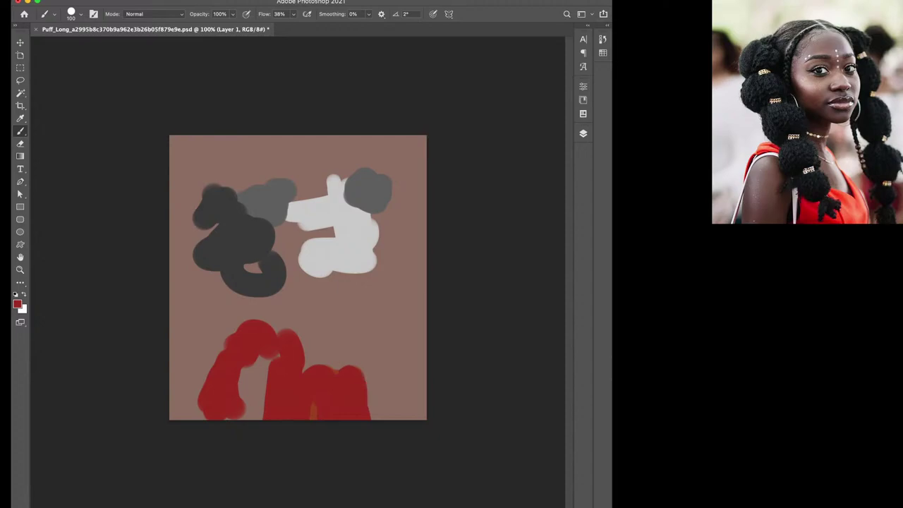
alt+click(356, 395)
mouse_move(255, 377)
mouse_down()
mouse_move(247, 416)
mouse_move(268, 396)
mouse_move(233, 410)
mouse_move(324, 283)
mouse_move(297, 311)
mouse_move(323, 243)
mouse_move(349, 271)
mouse_move(321, 191)
mouse_move(289, 218)
mouse_move(297, 247)
mouse_move(279, 267)
mouse_up()
mouse_move(335, 279)
mouse_down()
mouse_move(357, 212)
mouse_move(364, 285)
mouse_up()
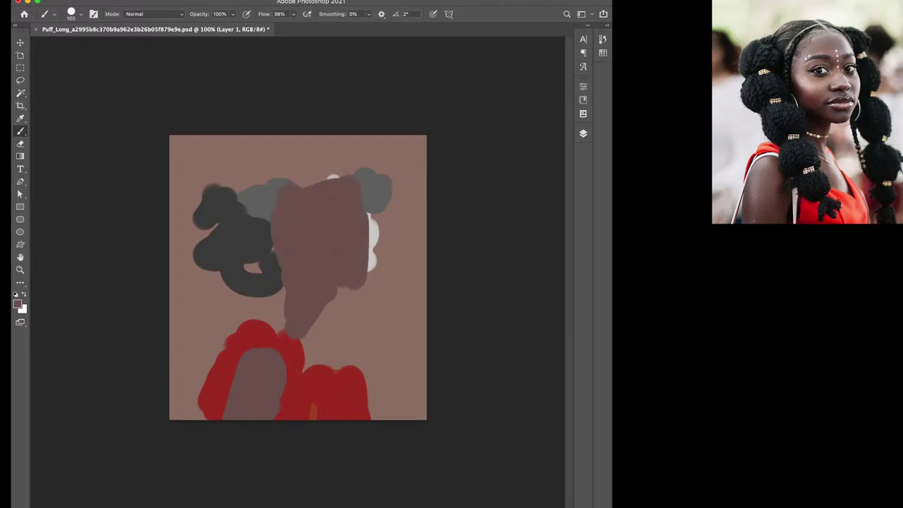
Paint dark grey hair down the right side to extend the braid
alt+click(228, 243)
mouse_move(385, 173)
mouse_down()
mouse_move(367, 240)
mouse_move(381, 272)
mouse_move(370, 289)
mouse_move(381, 332)
mouse_move(399, 346)
mouse_move(384, 395)
mouse_move(396, 416)
mouse_move(420, 388)
mouse_move(410, 364)
mouse_move(395, 413)
mouse_up()
alt+click(335, 256)
With a smaller brush, trim the red edge with background brown and add a brighter orange-red patch
key(bracketleft)
key(bracketleft)
key(bracketleft)
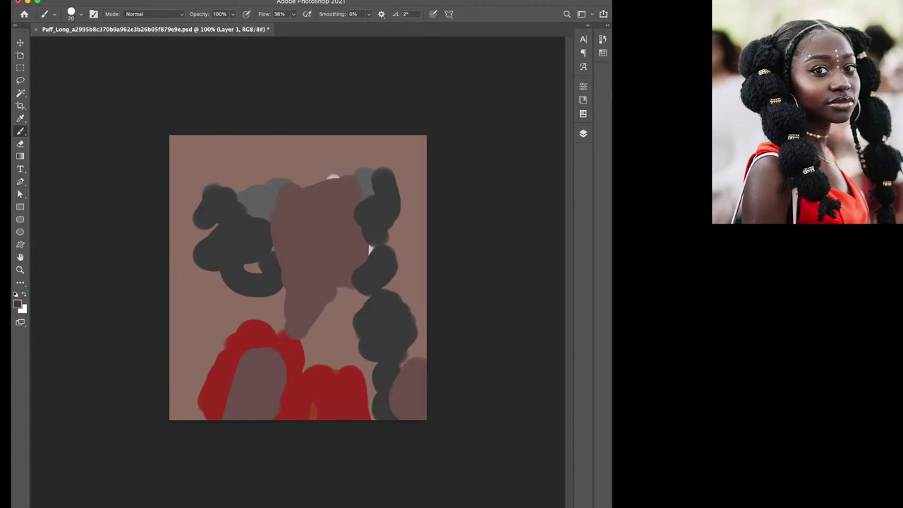
mouse_move(361, 353)
mouse_down()
mouse_move(371, 418)
mouse_move(357, 374)
mouse_up()
alt+click(348, 350)
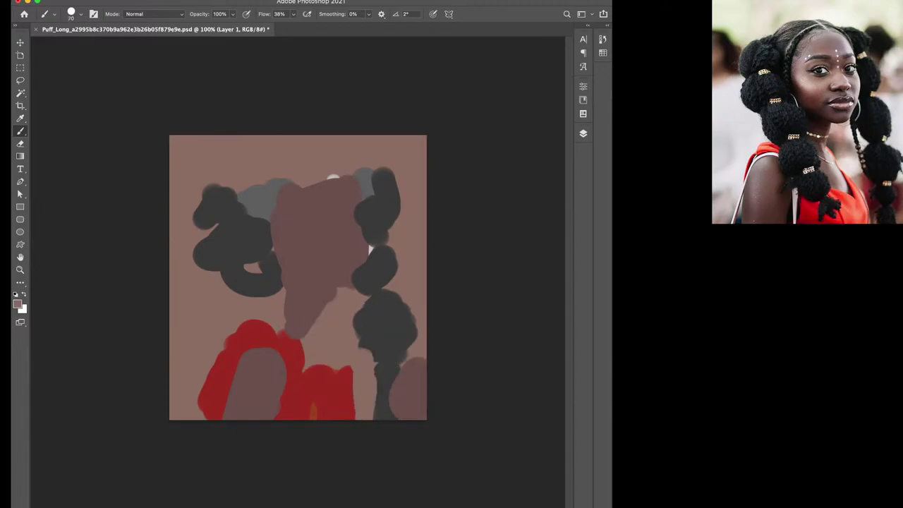
alt+click(339, 392)
mouse_move(346, 374)
mouse_down()
mouse_move(339, 412)
mouse_move(331, 380)
mouse_move(350, 400)
mouse_up()
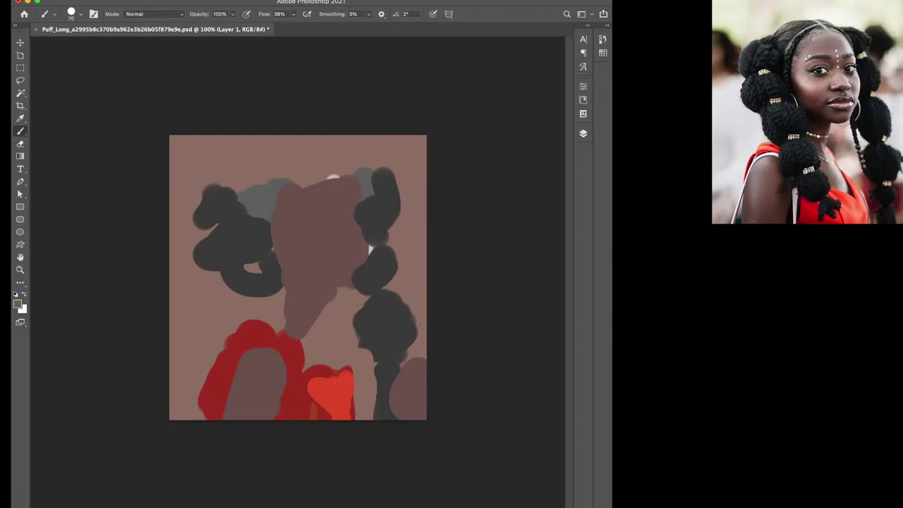
Paint grey and light pinkish-brown strokes over the lower neck
mouse_move(310, 323)
mouse_down()
mouse_move(314, 356)
mouse_move(321, 350)
mouse_move(322, 364)
mouse_move(332, 364)
mouse_up()
mouse_move(297, 350)
mouse_down()
mouse_move(346, 360)
mouse_move(323, 314)
mouse_move(333, 367)
mouse_up()
alt+click(370, 249)
drag(315, 324, 314, 357)
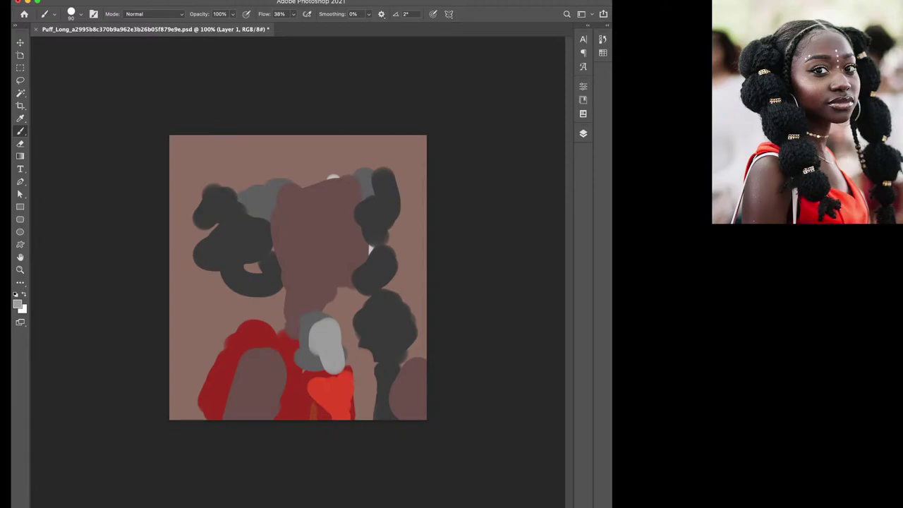
Lower brush flow to 8% and softly blend sampled face brown over the face
key(shift+9)
key(shift+1)
mouse_move(292, 247)
mouse_down()
mouse_move(314, 236)
mouse_move(318, 257)
mouse_move(331, 240)
mouse_move(342, 261)
mouse_move(332, 240)
mouse_move(289, 247)
mouse_up()
alt+click(318, 205)
key(shift+0)
key(shift+8)
alt+click(290, 159)
drag(302, 226, 298, 185)
At 6% flow, add a soft light grey face highlight and tone it down with brown
key(shift+0)
key(shift+6)
alt+click(325, 339)
mouse_move(290, 221)
mouse_down()
mouse_move(311, 274)
mouse_move(286, 228)
mouse_up()
alt+click(317, 233)
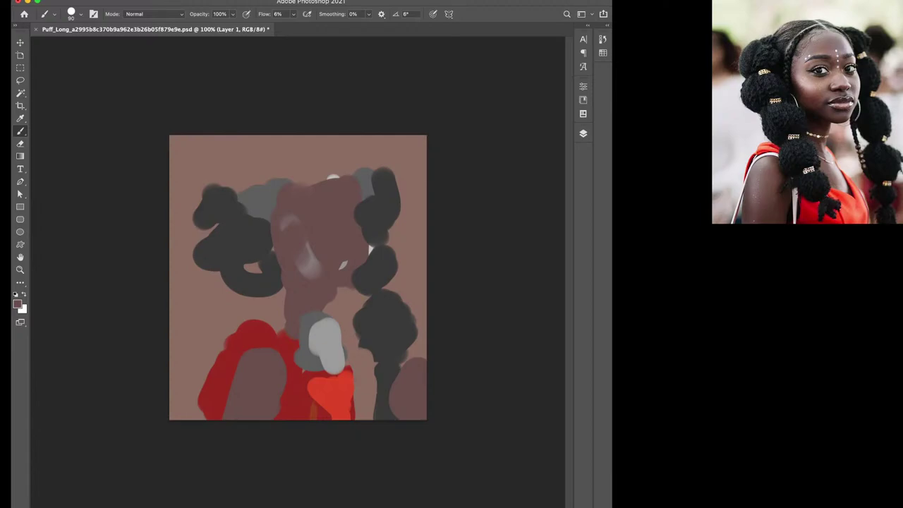
With a larger brush, paint dark maroon shading across the face and neck
key(bracketright)
mouse_move(279, 247)
mouse_down()
mouse_move(310, 296)
mouse_move(318, 282)
mouse_up()
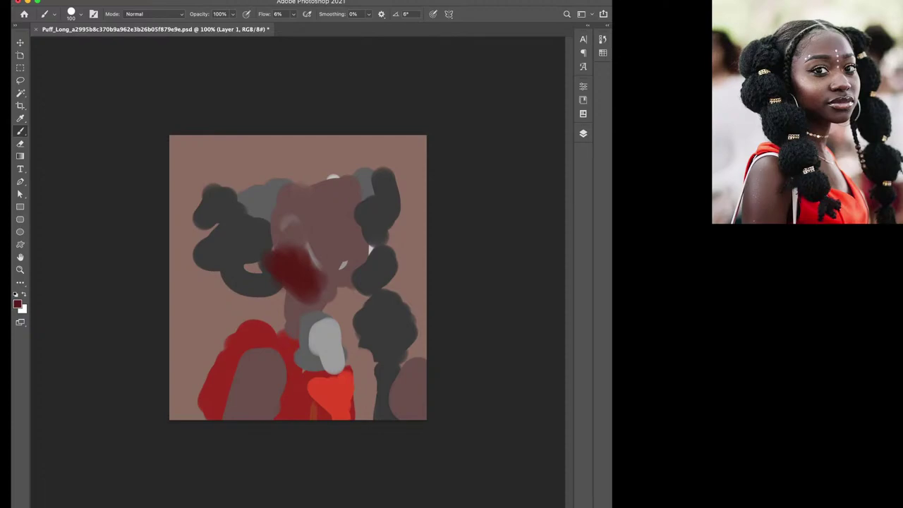
drag(293, 292, 329, 297)
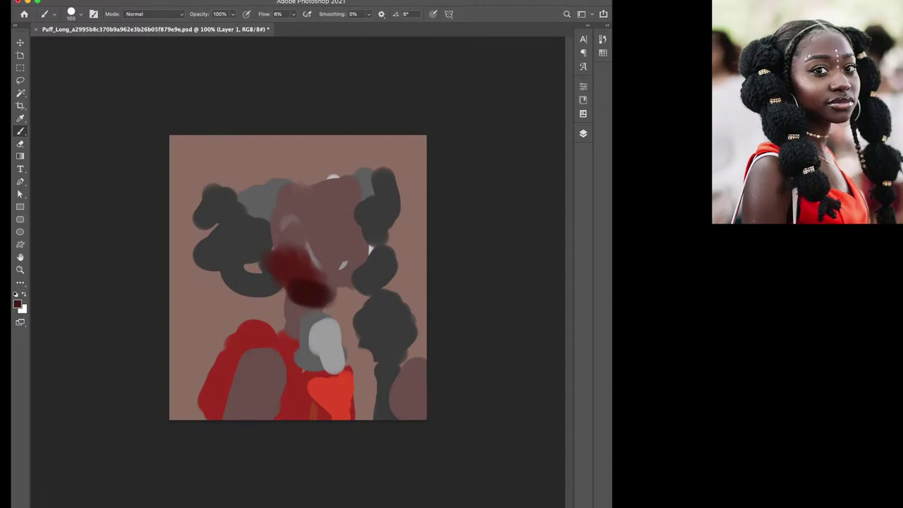
mouse_move(303, 295)
mouse_down()
mouse_move(272, 326)
mouse_move(296, 333)
mouse_up()
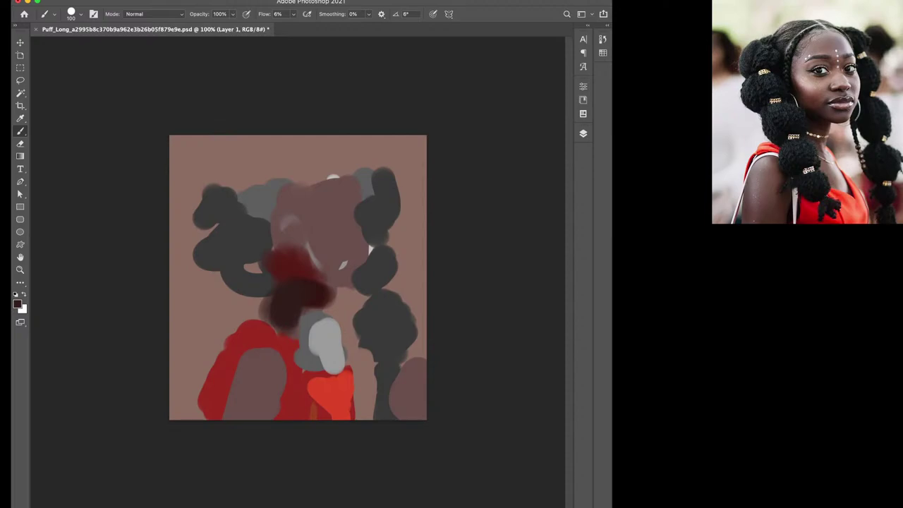
Paint a dark brown-black braid down the neck and torso and darken the upper-left hair
alt+click(262, 279)
mouse_move(261, 293)
mouse_down()
mouse_move(282, 321)
mouse_move(261, 338)
mouse_move(277, 348)
mouse_move(258, 356)
mouse_move(297, 392)
mouse_move(300, 408)
mouse_up()
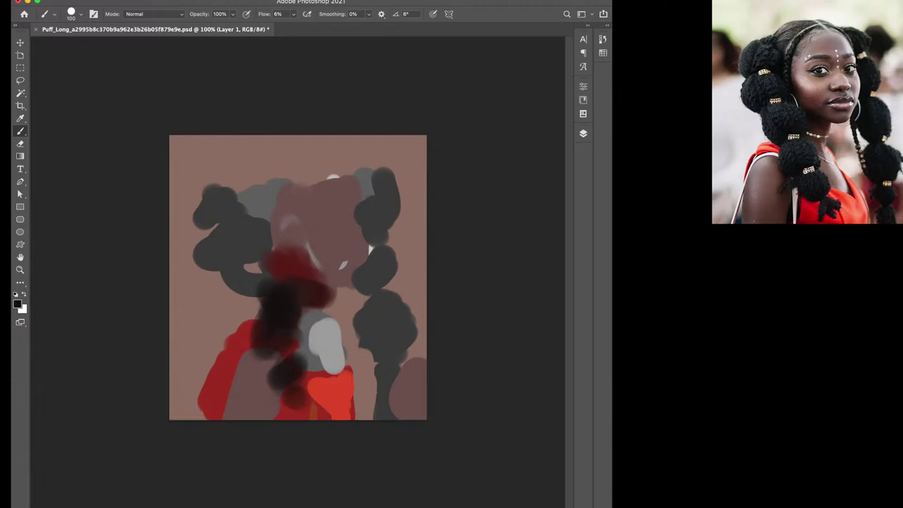
drag(311, 374, 279, 399)
drag(277, 353, 275, 360)
mouse_move(261, 296)
mouse_down()
mouse_move(247, 316)
mouse_move(251, 269)
mouse_move(222, 265)
mouse_move(216, 279)
mouse_up()
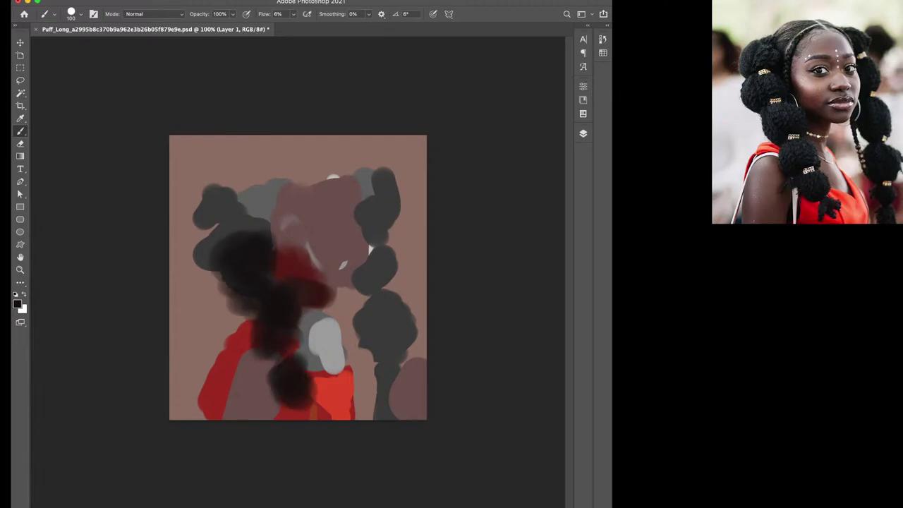
mouse_move(240, 216)
mouse_down()
mouse_move(205, 240)
mouse_move(261, 204)
mouse_up()
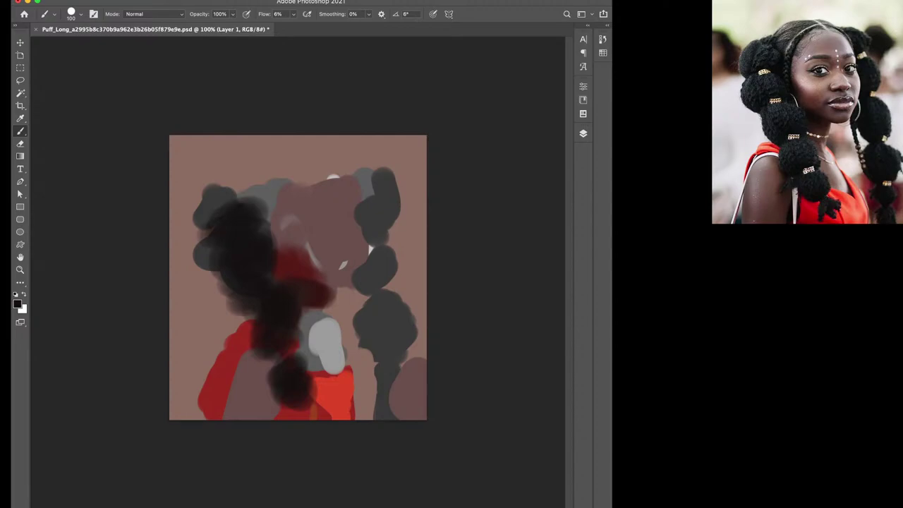
Add a faint red stroke at left, cover its edge with mauve, and raise flow to 29%
alt+click(238, 342)
drag(233, 332, 212, 343)
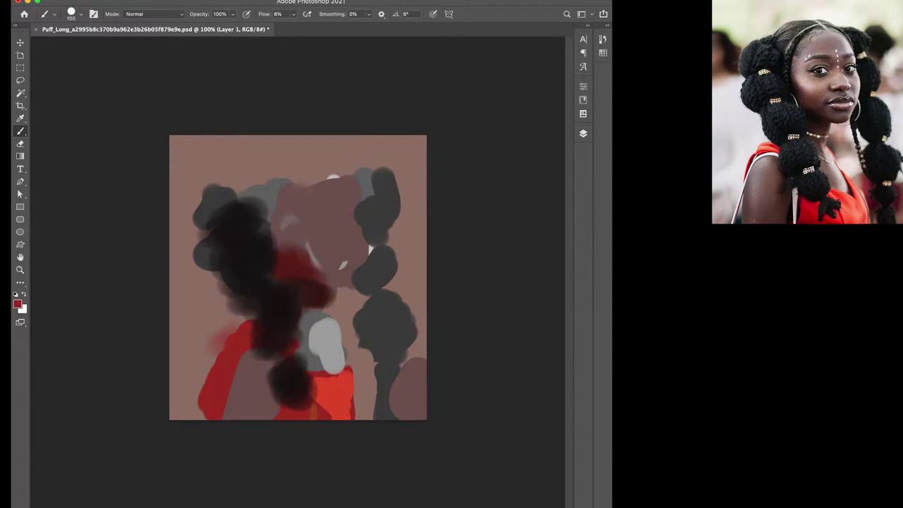
alt+click(243, 381)
drag(227, 400, 226, 363)
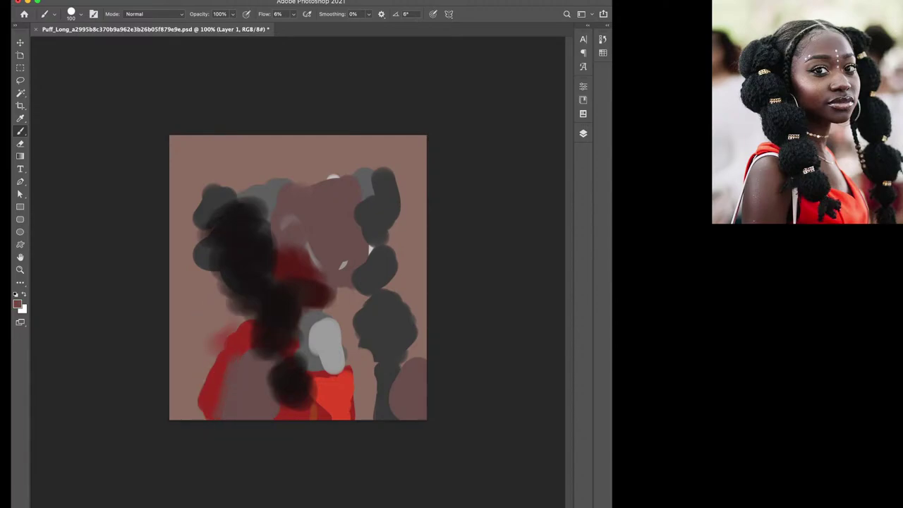
key(shift+2)
key(shift+9)
Paint a dark stroke near the bottom and mauve over the lower-left red
alt+click(283, 340)
key(bracketleft)
key(bracketleft)
drag(282, 389, 260, 419)
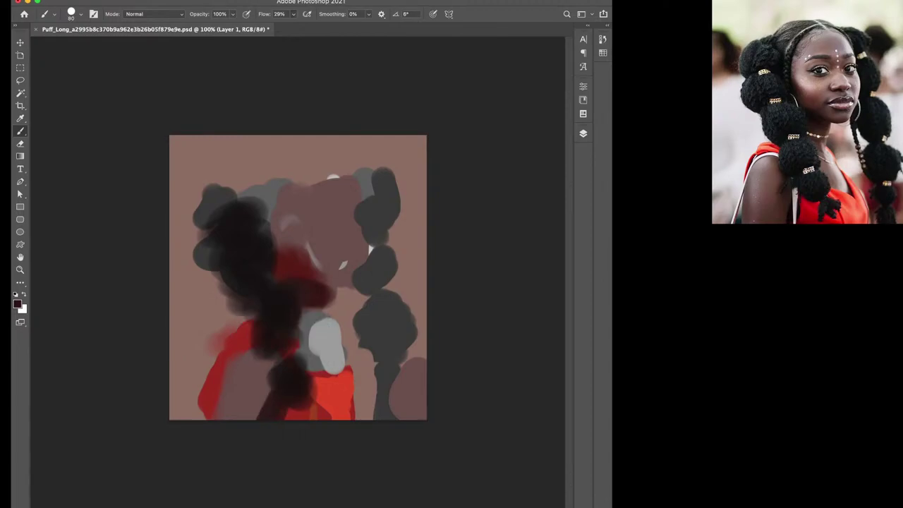
alt+click(233, 382)
drag(217, 370, 214, 412)
alt+click(233, 381)
drag(208, 369, 204, 415)
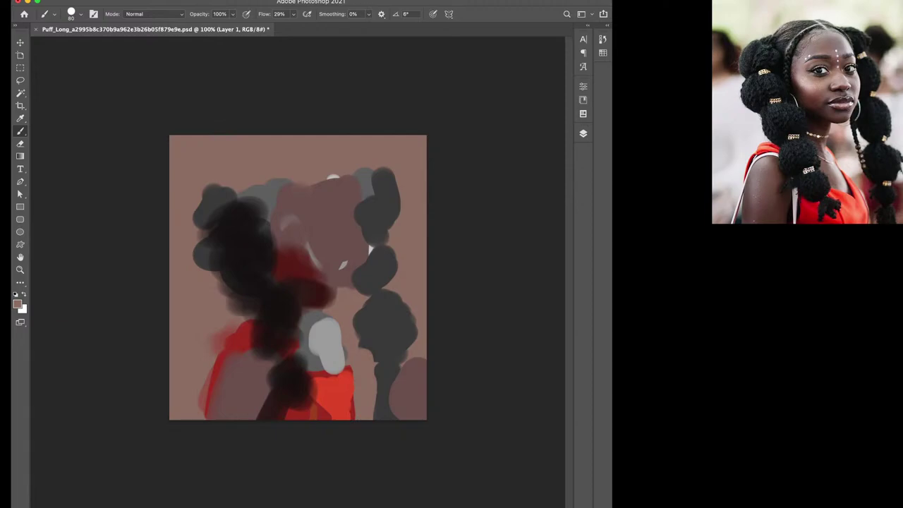
Fill the left and right background with light grey strokes
alt+click(326, 352)
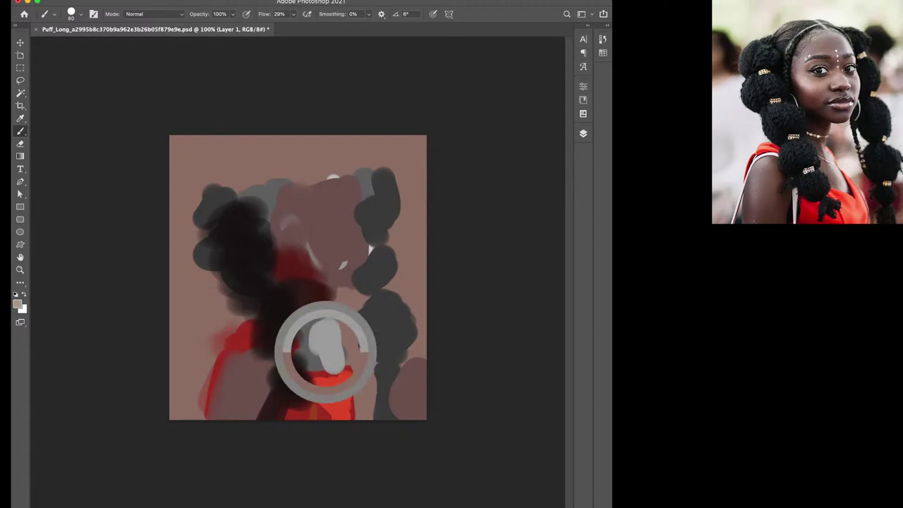
mouse_move(182, 416)
mouse_down()
mouse_move(194, 311)
mouse_move(187, 296)
mouse_move(204, 275)
mouse_move(187, 244)
mouse_move(194, 215)
mouse_up()
key(bracketright)
alt+click(182, 367)
drag(176, 272, 175, 302)
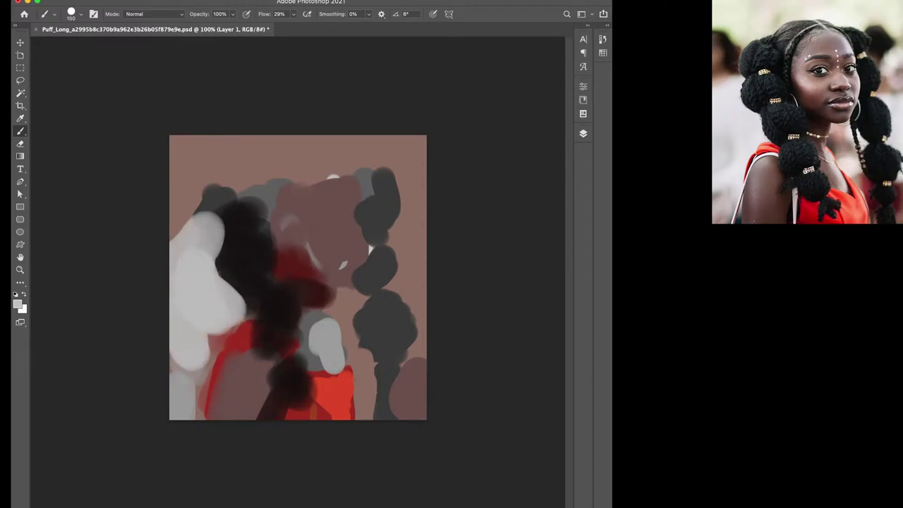
drag(415, 268, 412, 300)
drag(351, 311, 371, 366)
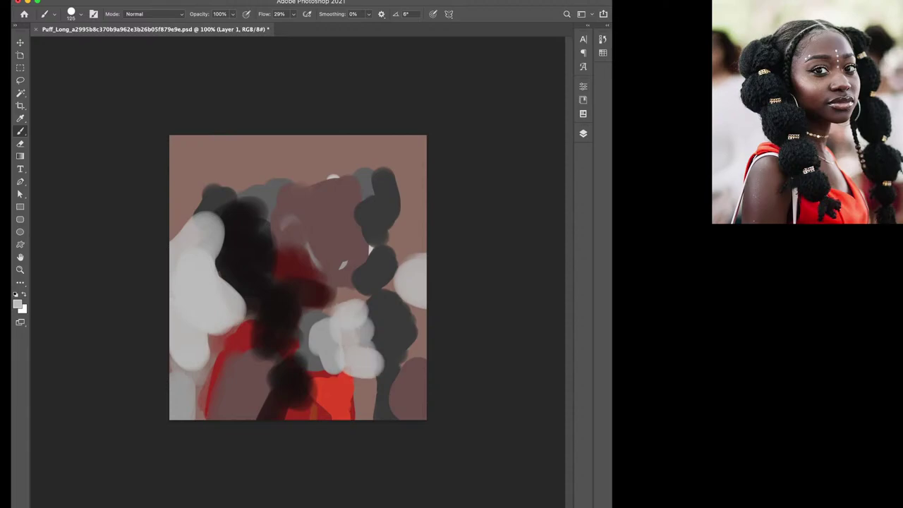
Darken the lower right of the figure with dark maroon
key(bracketleft)
key(bracketleft)
key(bracketleft)
mouse_move(368, 373)
mouse_down()
mouse_move(367, 409)
mouse_move(412, 419)
mouse_move(388, 387)
mouse_move(400, 381)
mouse_move(392, 417)
mouse_move(406, 419)
mouse_move(374, 312)
mouse_move(394, 311)
mouse_move(369, 293)
mouse_move(364, 251)
mouse_up()
alt+click(405, 352)
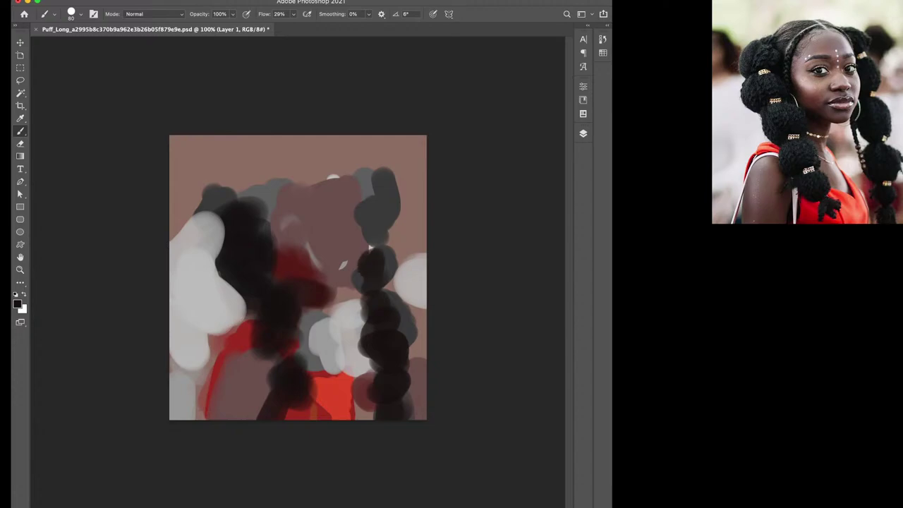
Cover the white face spot with sampled skin brown and lighten cheek and mouth with grey
alt+click(338, 197)
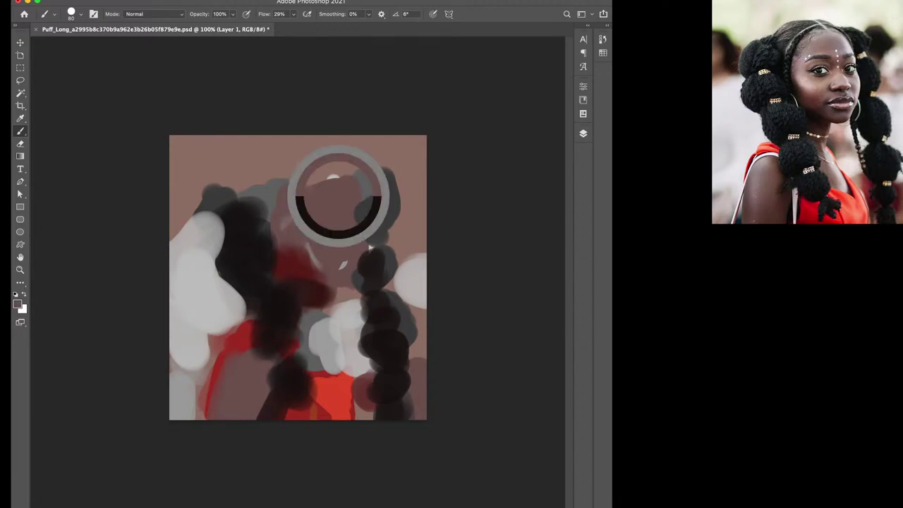
mouse_move(336, 176)
mouse_down()
mouse_move(292, 180)
mouse_move(362, 209)
mouse_move(355, 225)
mouse_move(363, 244)
mouse_move(343, 279)
mouse_up()
alt+click(369, 248)
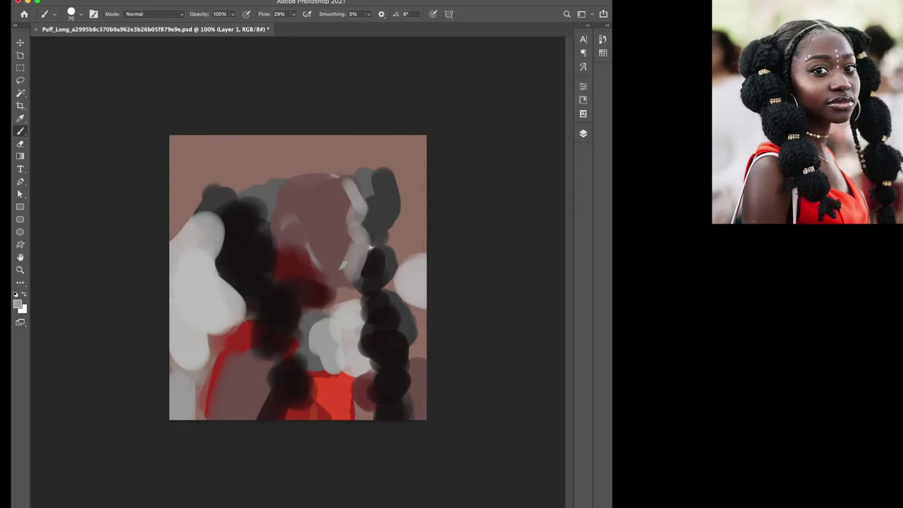
mouse_move(331, 224)
mouse_down()
mouse_move(343, 247)
mouse_move(324, 245)
mouse_move(338, 248)
mouse_move(332, 236)
mouse_move(329, 245)
mouse_move(310, 238)
mouse_up()
Paint dark maroon shadows around the eyes and nose and darken the face's right side
alt+click(304, 212)
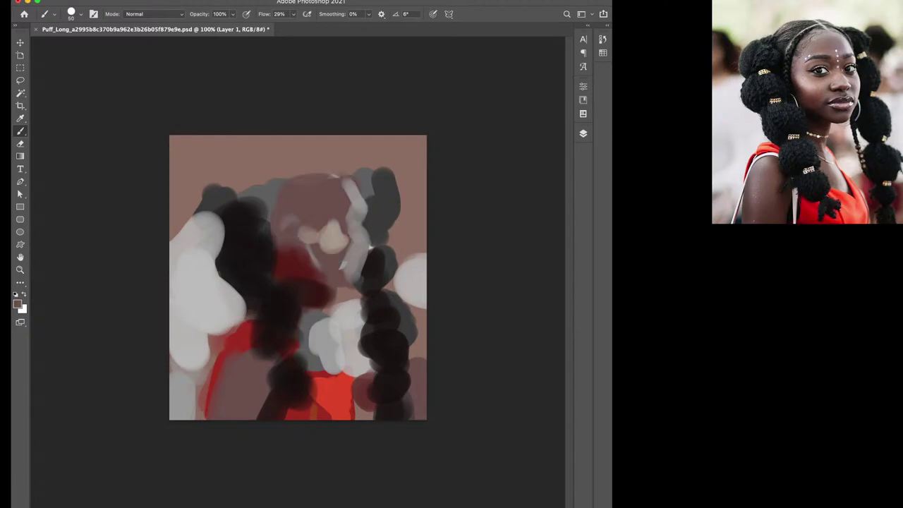
alt+click(311, 293)
mouse_move(310, 225)
mouse_down()
mouse_move(326, 237)
mouse_move(319, 216)
mouse_move(311, 224)
mouse_move(354, 236)
mouse_up()
drag(342, 216, 362, 209)
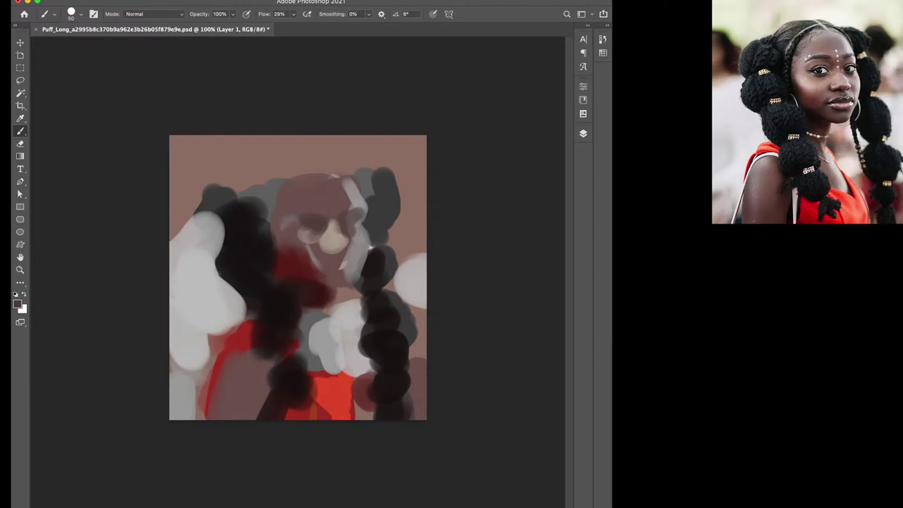
Lighten the forehead, grey the top of the head, and sweep light grey along the canvas top
alt+click(314, 181)
mouse_move(288, 185)
mouse_down()
mouse_move(341, 181)
mouse_move(245, 180)
mouse_up()
alt+click(271, 185)
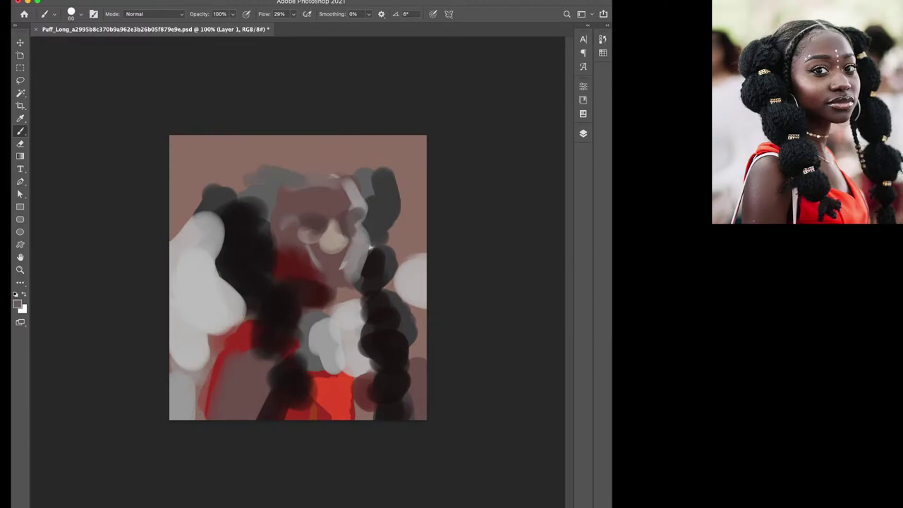
drag(316, 176, 337, 174)
alt+click(331, 176)
mouse_move(418, 163)
mouse_down()
mouse_move(310, 145)
mouse_move(180, 161)
mouse_move(175, 173)
mouse_up()
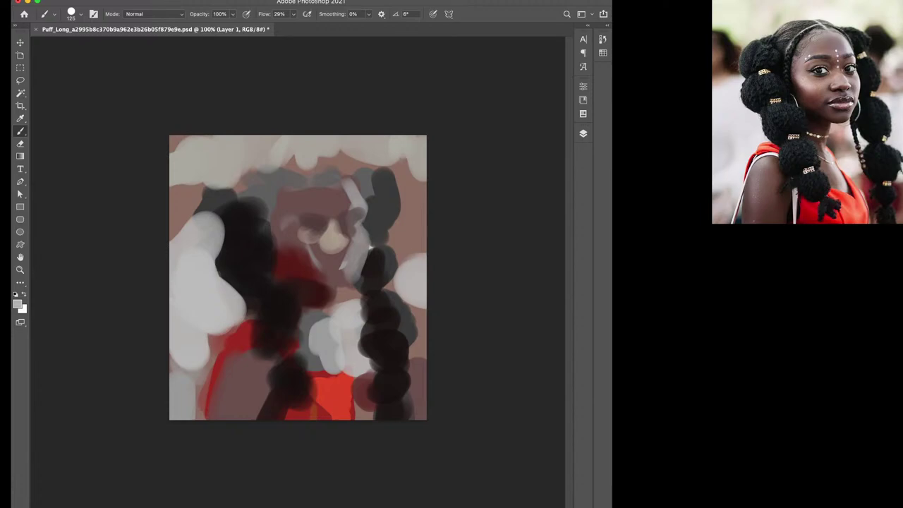
With a smaller brush, paint dark strokes at the mouth and soften the face's right side with grey
key(bracketleft)
key(bracketleft)
key(bracketleft)
drag(284, 239, 310, 256)
alt+click(298, 289)
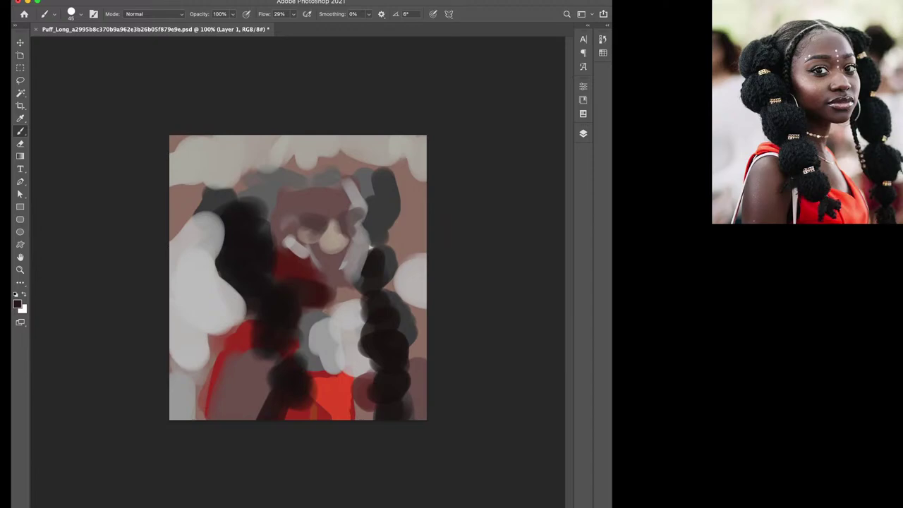
mouse_move(325, 251)
mouse_down()
mouse_move(349, 253)
mouse_move(338, 259)
mouse_move(342, 247)
mouse_move(359, 250)
mouse_up()
alt+click(335, 238)
alt+click(355, 245)
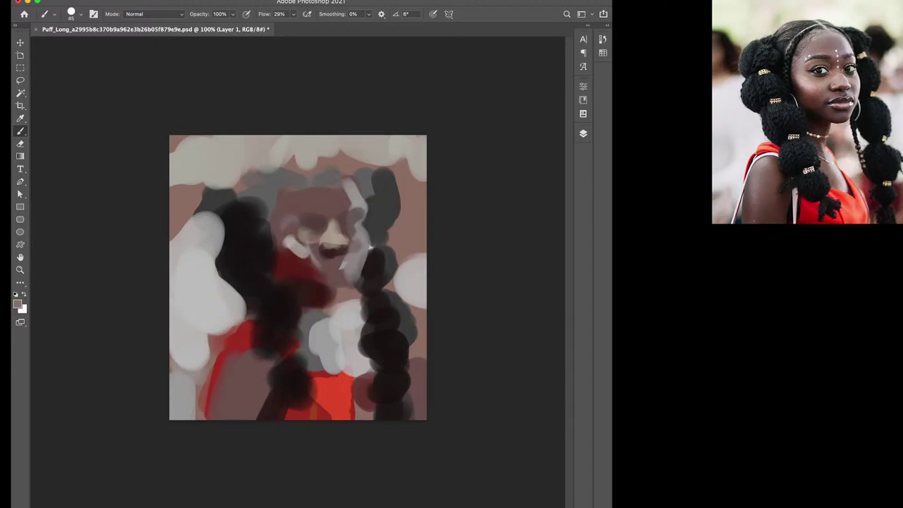
alt+click(369, 247)
mouse_move(347, 264)
mouse_down()
mouse_move(360, 237)
mouse_move(344, 247)
mouse_up()
Add dark brown marks across the face and darken its upper-right and upper-left edges
alt+click(338, 232)
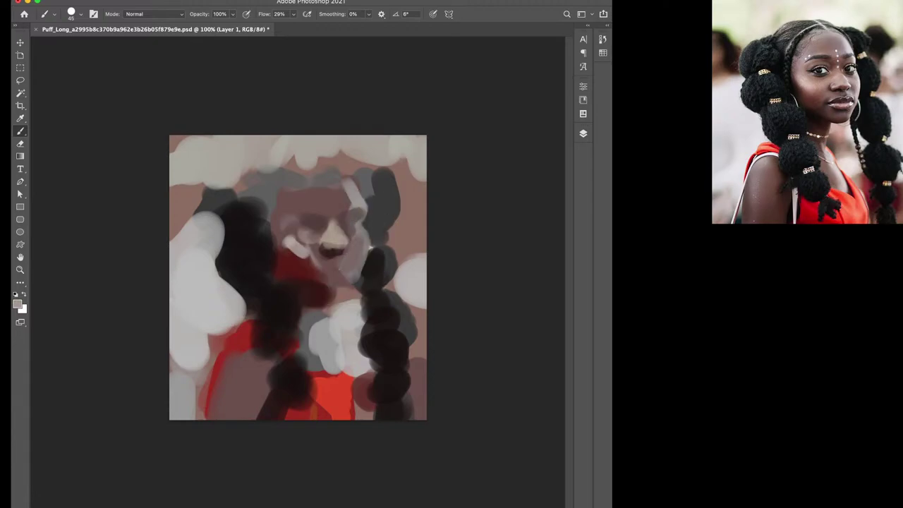
alt+click(333, 222)
alt+click(369, 248)
drag(342, 216, 326, 233)
key(bracketright)
key(bracketright)
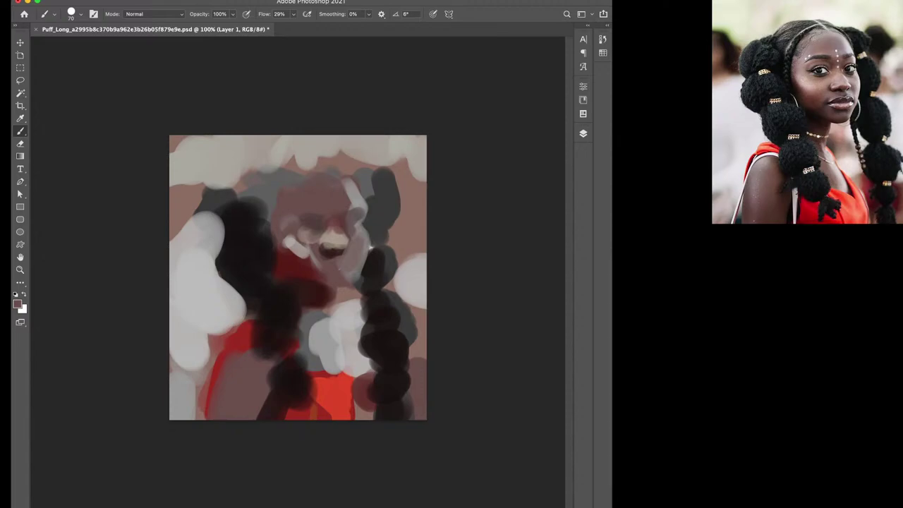
drag(350, 188, 352, 208)
drag(255, 210, 272, 227)
alt+click(256, 212)
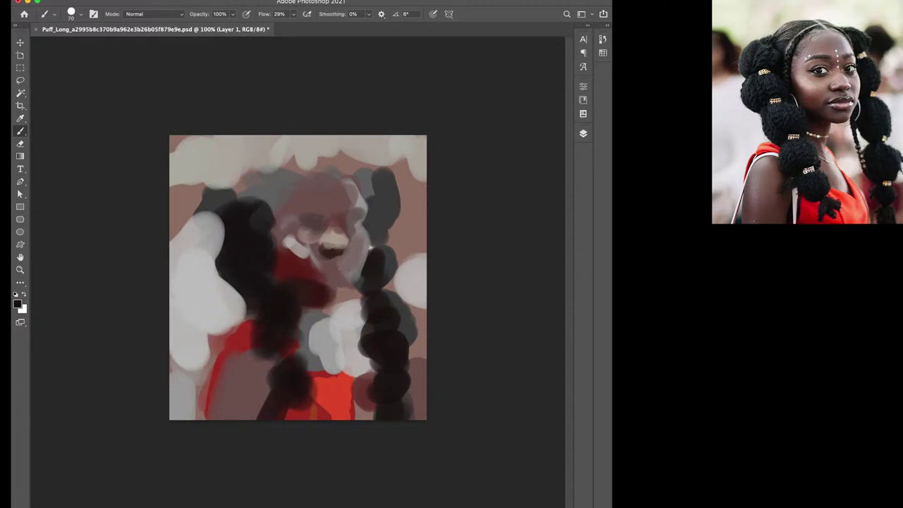
drag(295, 185, 276, 216)
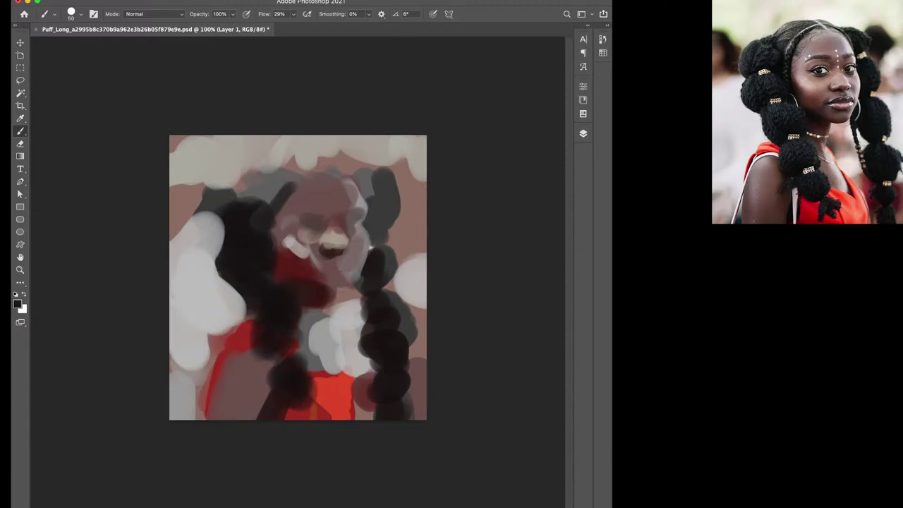
Darken the mouth with brown and lighten the left eye and cheek with light pink
alt+click(324, 265)
mouse_move(321, 236)
mouse_down()
mouse_move(342, 250)
mouse_move(332, 227)
mouse_up()
alt+click(321, 212)
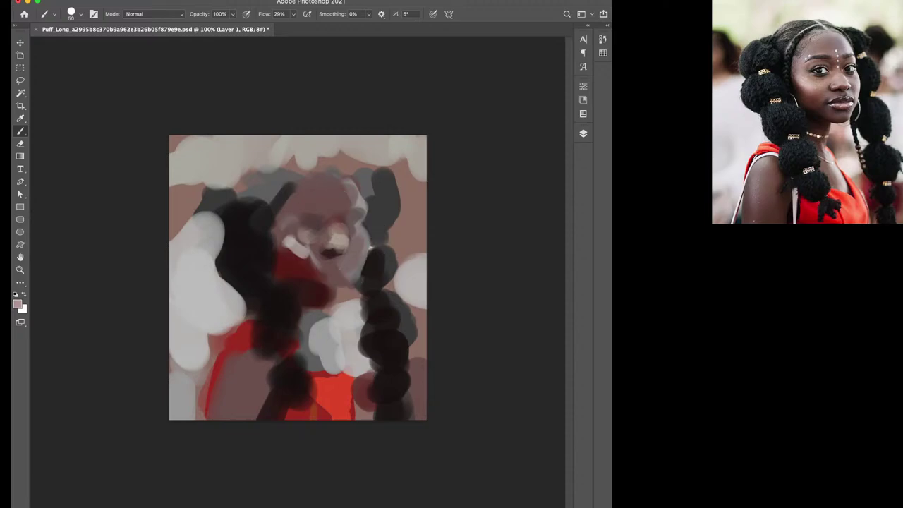
alt+click(342, 289)
alt+click(315, 239)
drag(316, 238, 300, 259)
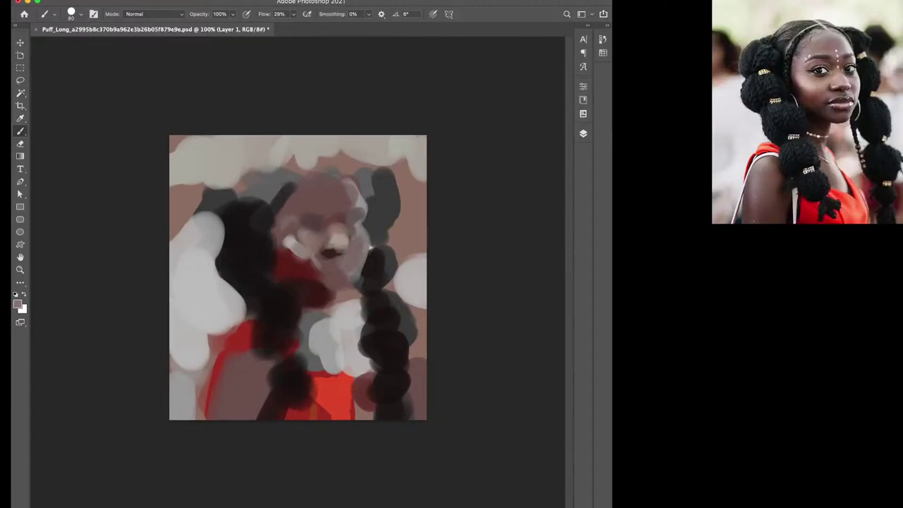
Darken the right hair and the top of the right braid with near-black strokes
alt+click(374, 191)
drag(367, 181, 367, 214)
alt+click(373, 194)
mouse_move(368, 182)
mouse_down()
mouse_move(367, 222)
mouse_move(377, 223)
mouse_up()
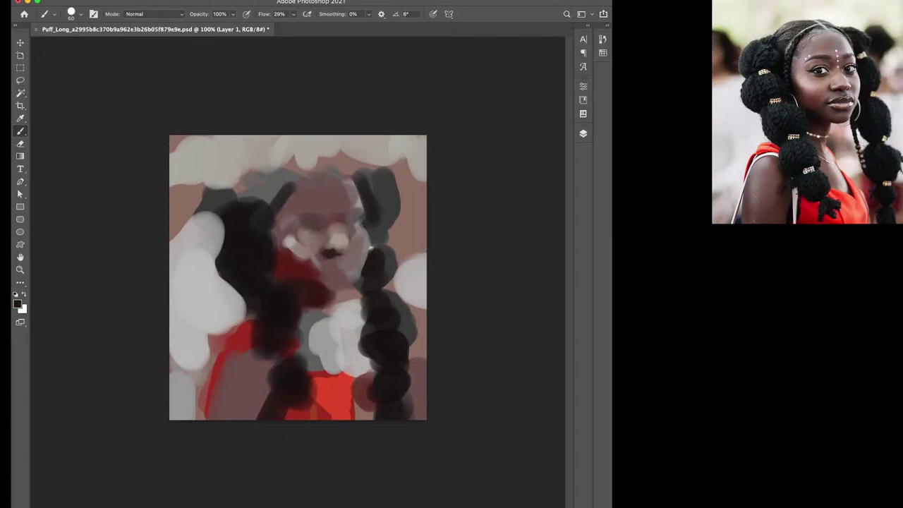
mouse_move(364, 161)
mouse_down()
mouse_move(347, 189)
mouse_move(337, 181)
mouse_move(388, 206)
mouse_move(388, 222)
mouse_up()
alt+click(407, 211)
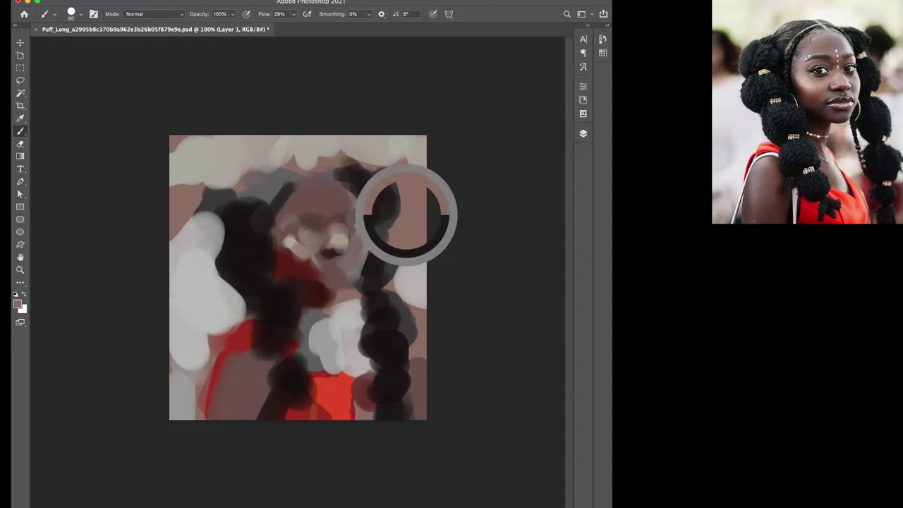
alt+click(376, 259)
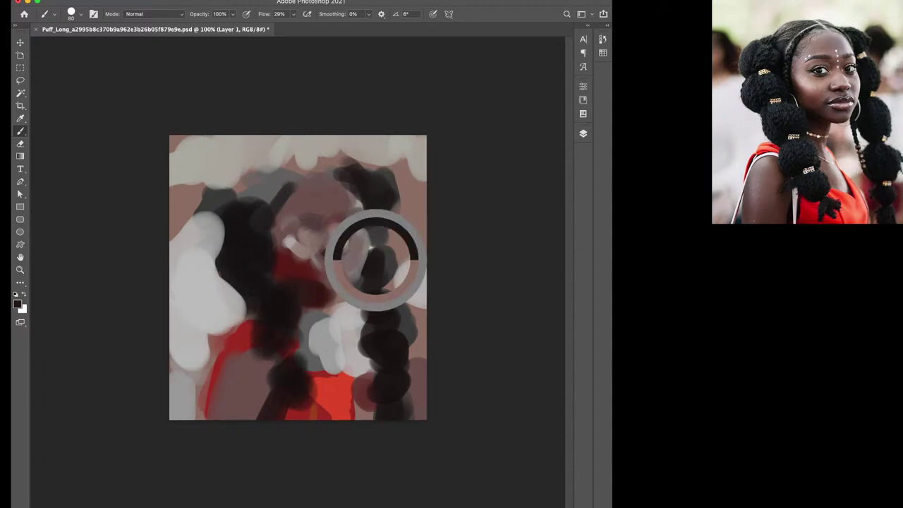
mouse_move(373, 234)
mouse_down()
mouse_move(374, 256)
mouse_move(364, 255)
mouse_move(359, 273)
mouse_up()
Add mauve-brown strokes to the face's right side and darken the eye area
alt+click(379, 232)
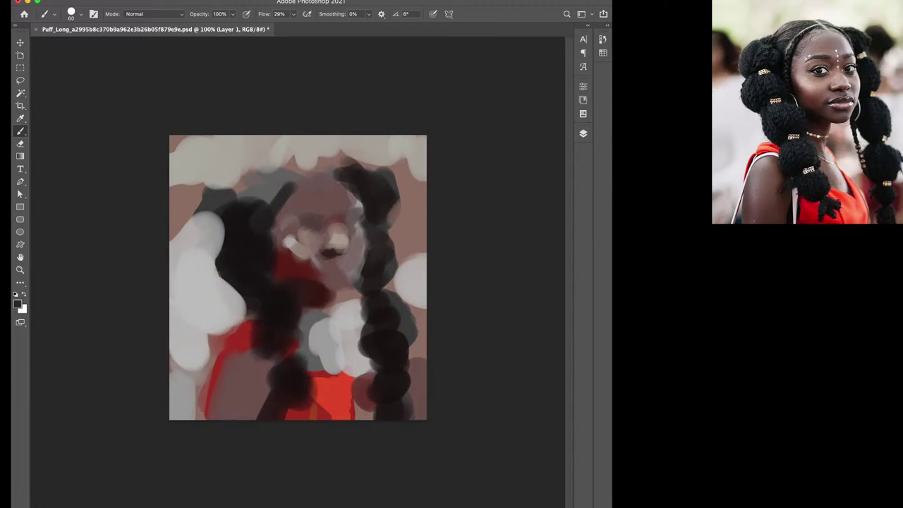
alt+click(408, 212)
drag(346, 227, 356, 240)
click(346, 229)
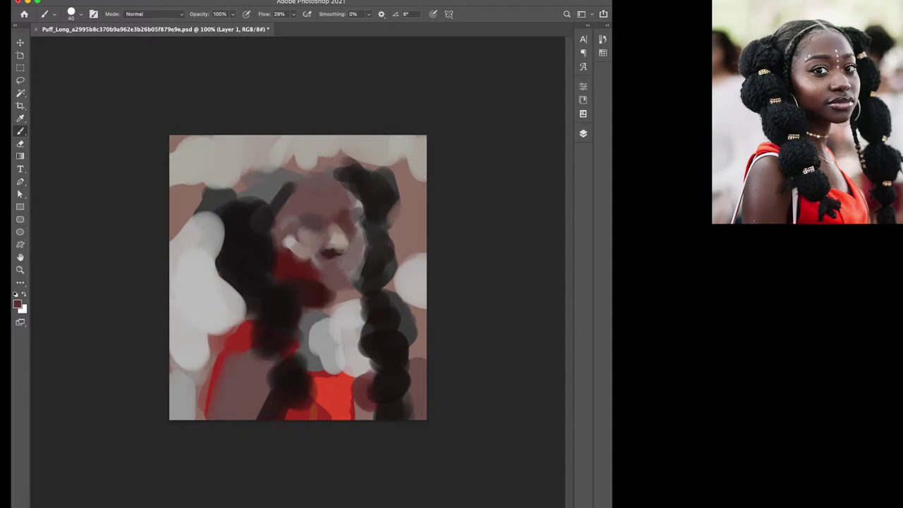
drag(326, 213, 325, 214)
alt+click(358, 224)
alt+click(287, 238)
Paint light grey on the face's right side and a reddish-brown dab near the mouth
key(bracketleft)
key(bracketleft)
key(bracketleft)
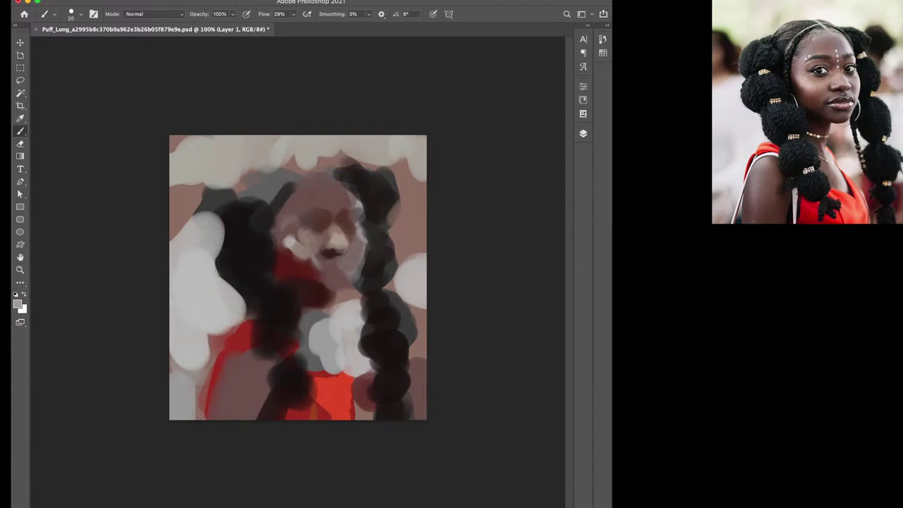
key(bracketright)
drag(362, 240, 353, 268)
alt+click(356, 249)
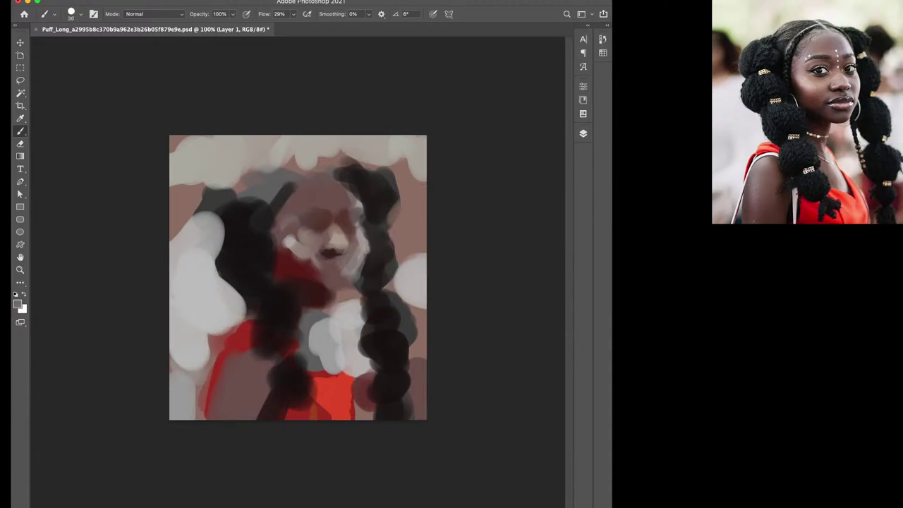
alt+click(310, 267)
key(bracketright)
mouse_move(311, 262)
mouse_down()
mouse_move(317, 281)
mouse_move(311, 261)
mouse_up()
Deepen the mouth area with darker dabs, varying the brush between 30 and 70
alt+click(318, 281)
key(bracketright)
key(bracketright)
key(bracketright)
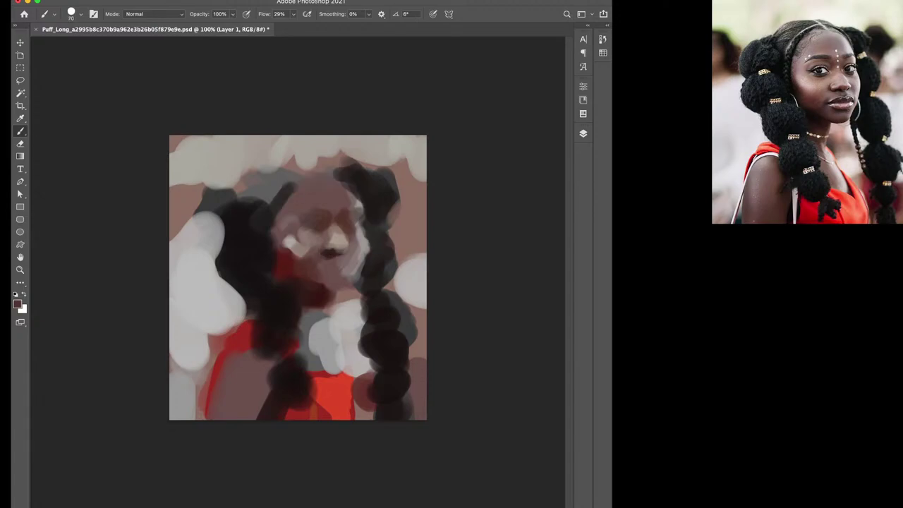
alt+click(330, 253)
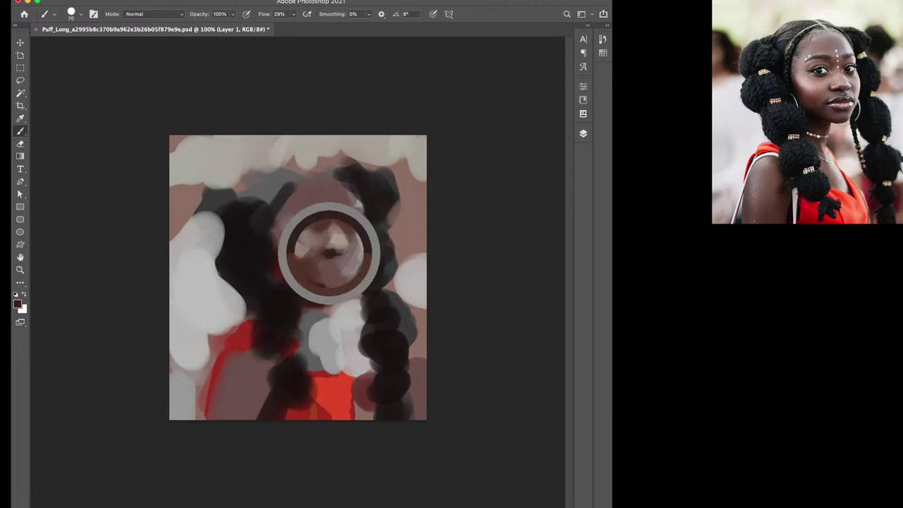
key(bracketleft)
key(bracketleft)
key(bracketleft)
drag(343, 250, 336, 245)
alt+click(345, 222)
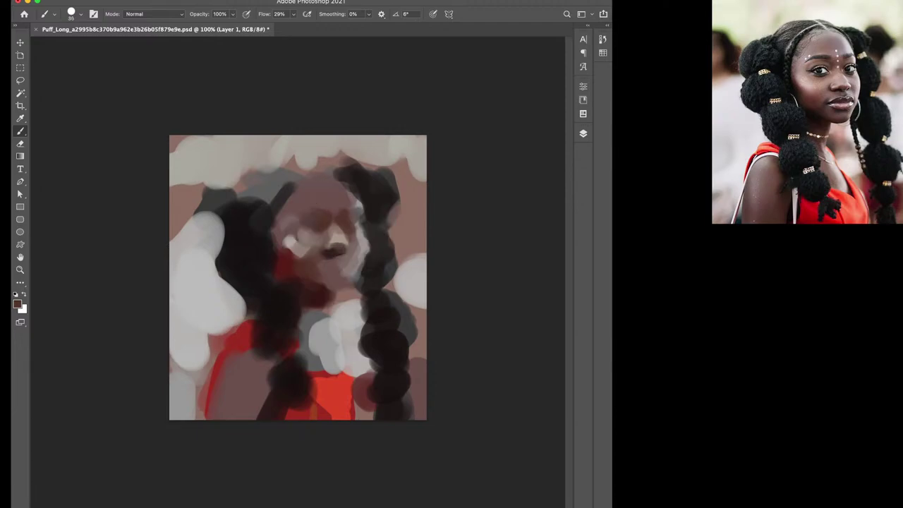
key(bracketleft)
drag(344, 235, 341, 231)
key(bracketright)
mouse_move(332, 233)
mouse_down()
mouse_move(325, 240)
mouse_move(339, 239)
mouse_up()
Brighten around the eyes and shade the nose and mouth in dark brown
alt+click(333, 202)
drag(323, 211, 357, 202)
alt+click(359, 207)
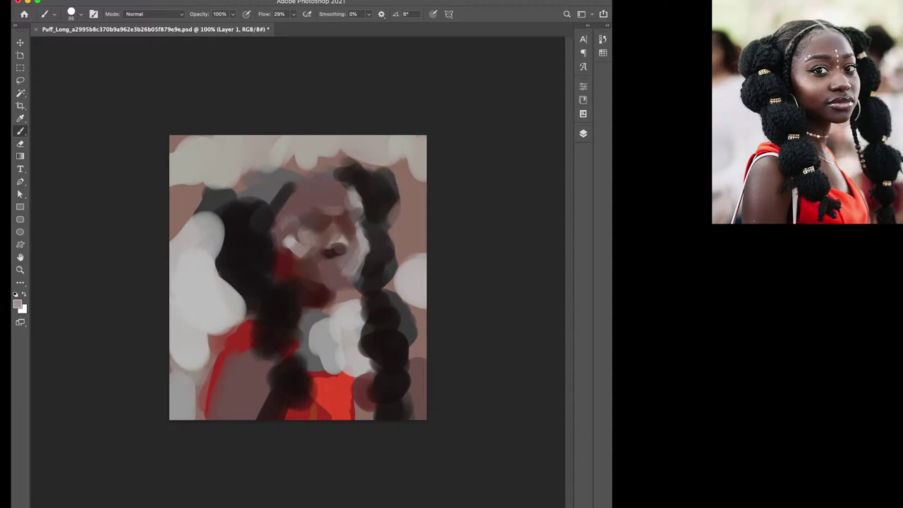
alt+click(354, 223)
drag(303, 230, 346, 241)
alt+click(338, 240)
alt+click(335, 249)
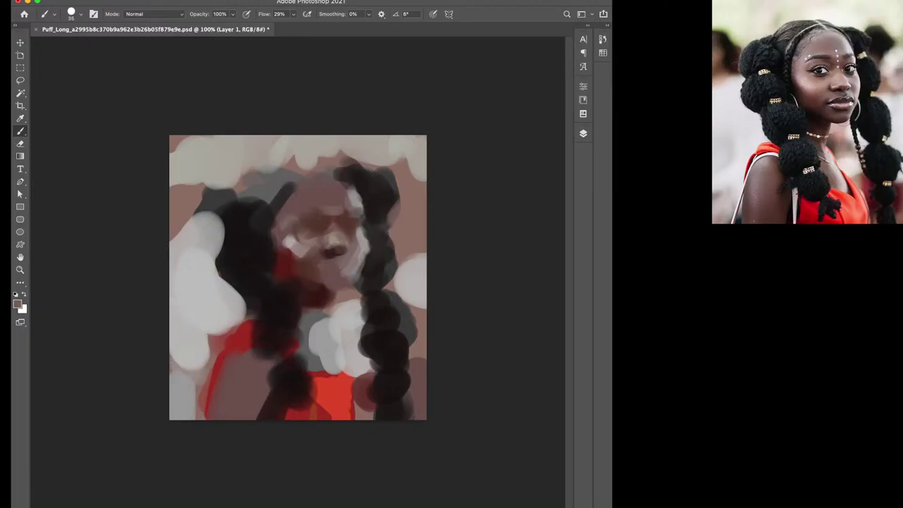
alt+click(332, 243)
alt+click(365, 151)
Reshape the right braid's edge with pinkish-brown background paint over light grey strokes
drag(360, 164, 332, 162)
alt+click(369, 187)
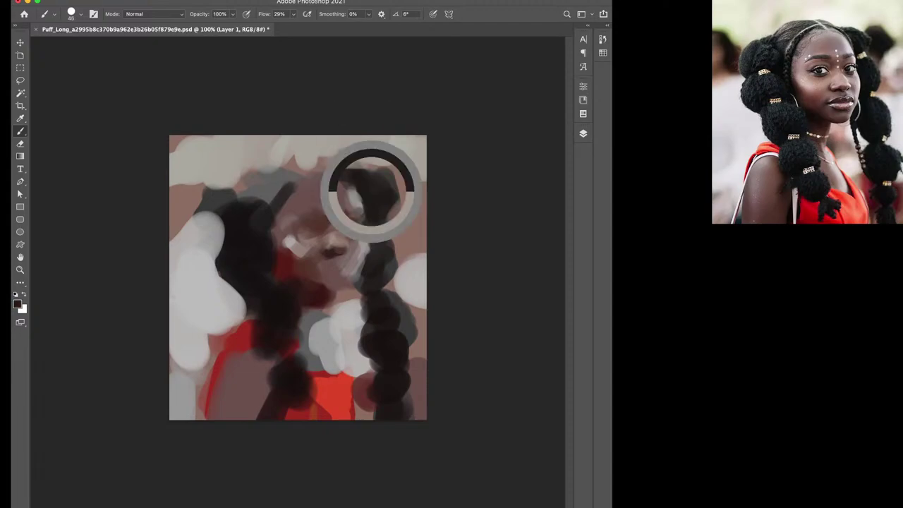
alt+click(412, 198)
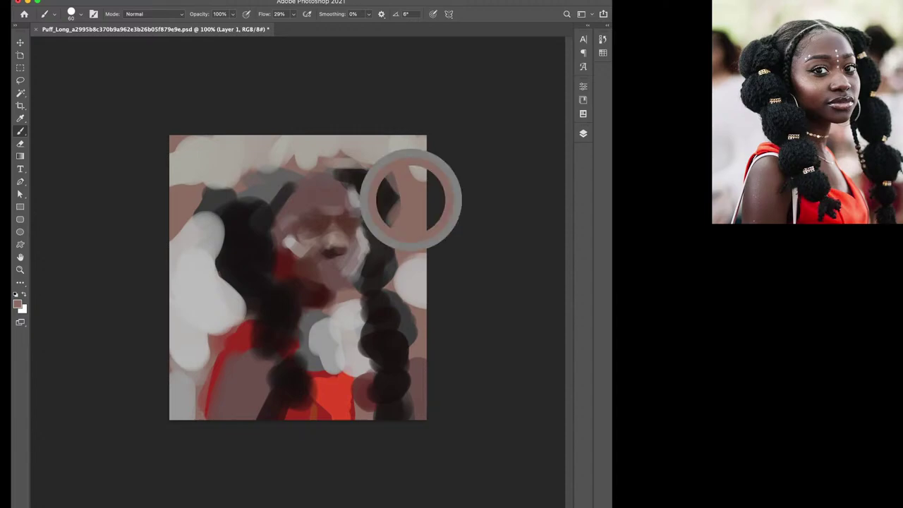
drag(392, 194, 393, 214)
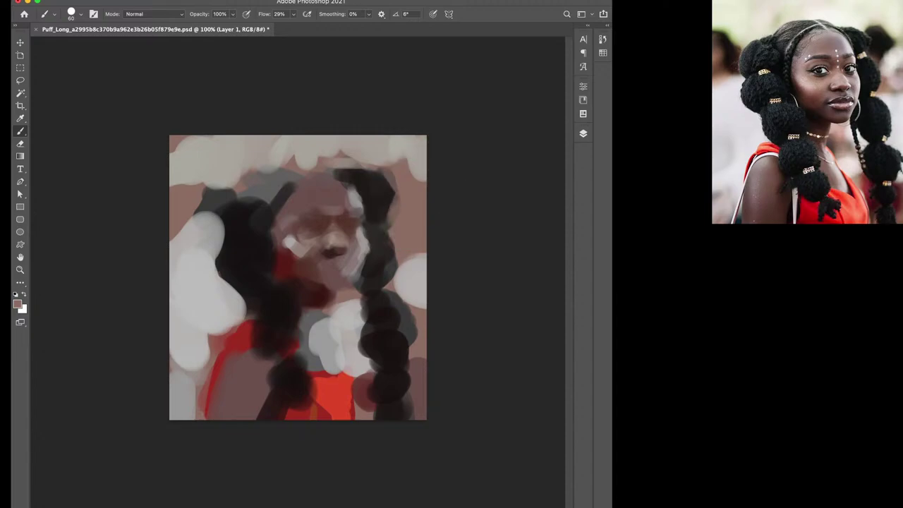
alt+click(389, 242)
alt+click(409, 279)
drag(416, 229, 397, 264)
alt+click(417, 219)
drag(415, 231, 385, 296)
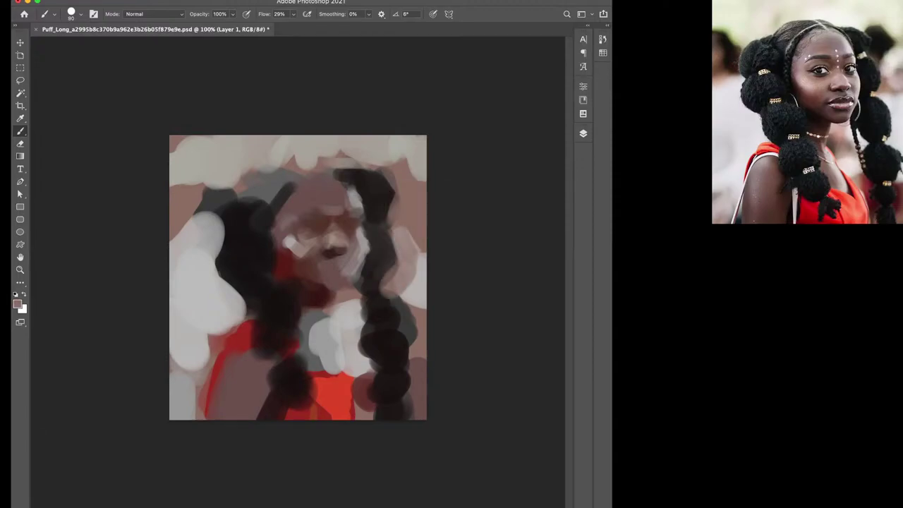
Paint dark strokes in black along the hairline and curved grey strokes on the left hair
alt+click(387, 303)
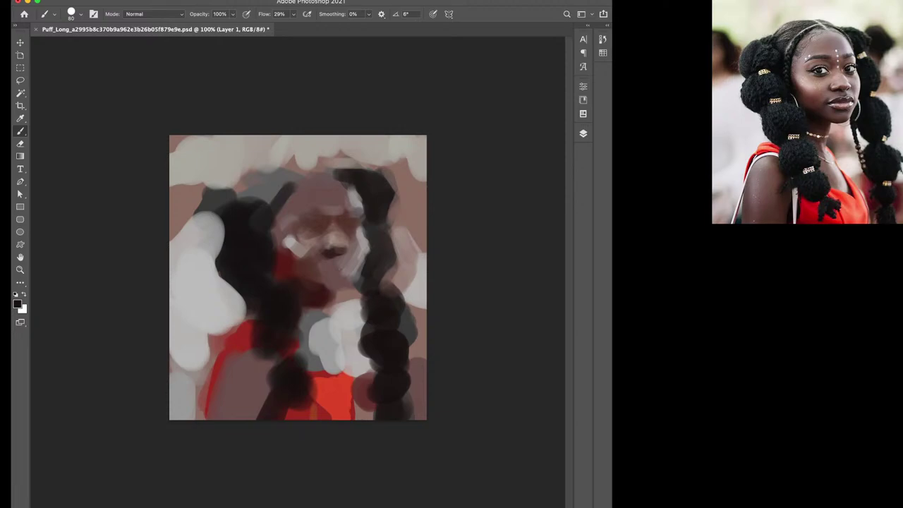
alt+click(353, 330)
key(d)
mouse_move(305, 180)
mouse_down()
mouse_move(286, 202)
mouse_move(253, 157)
mouse_move(239, 170)
mouse_up()
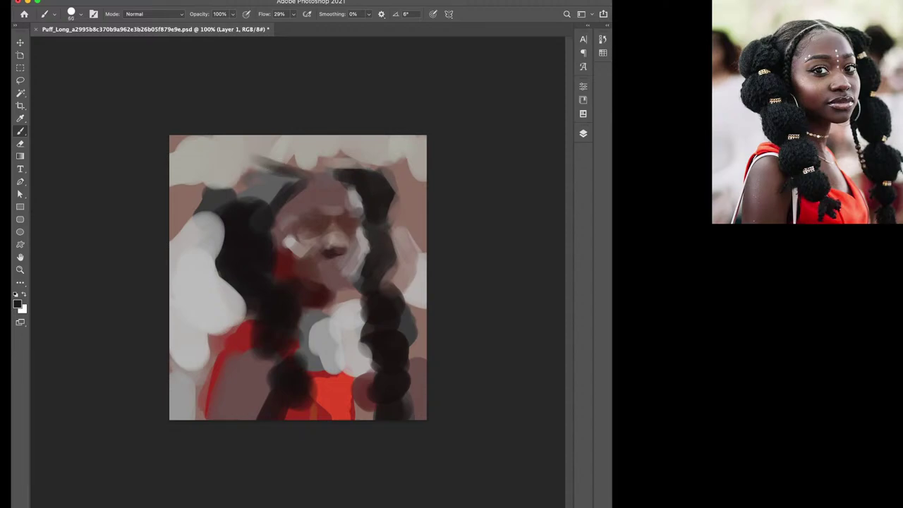
drag(269, 198, 241, 166)
drag(276, 201, 260, 187)
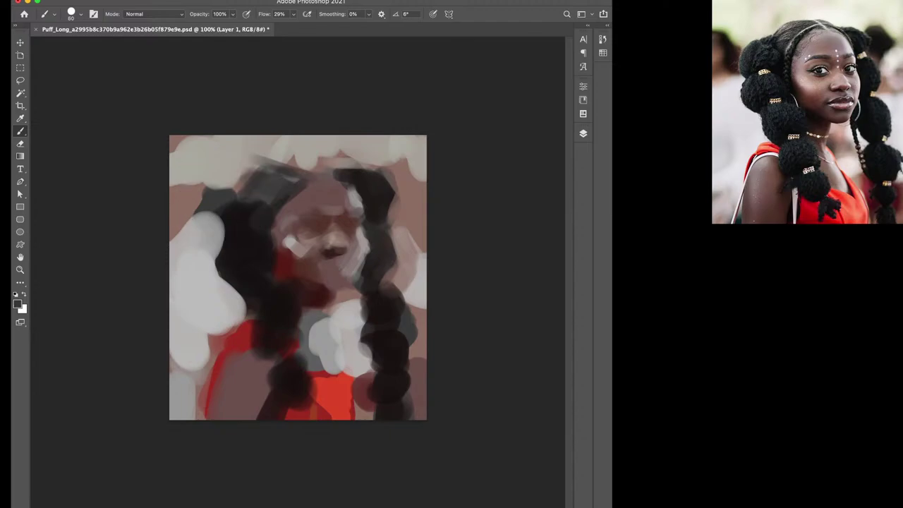
drag(215, 215, 205, 248)
mouse_move(227, 210)
mouse_down()
mouse_move(212, 246)
mouse_move(209, 201)
mouse_up()
Extend the left braid downward with slate grey and black strokes
alt+click(208, 226)
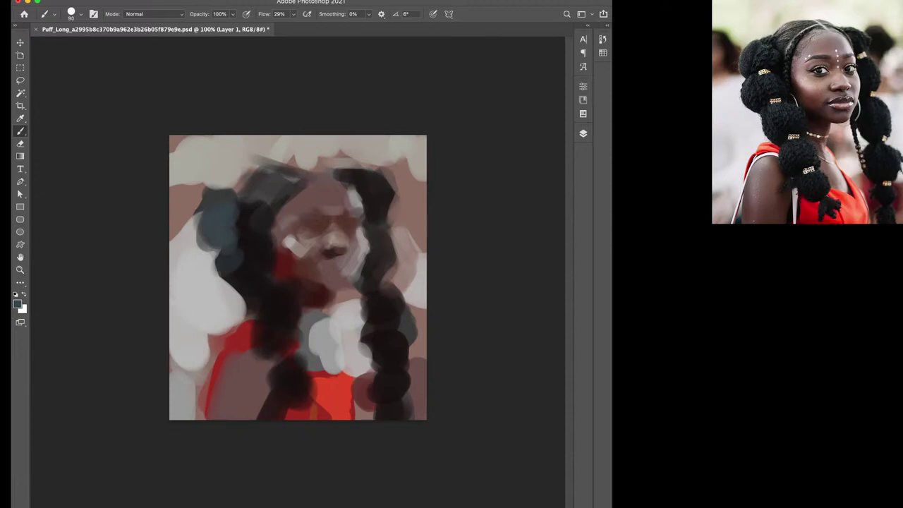
drag(224, 263, 243, 337)
alt+click(244, 332)
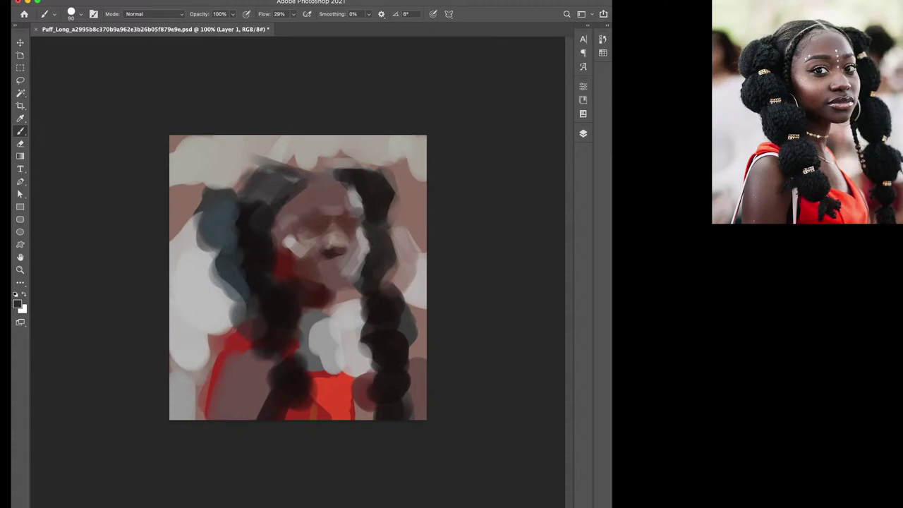
key(d)
mouse_move(263, 332)
mouse_down()
mouse_move(291, 360)
mouse_move(265, 381)
mouse_up()
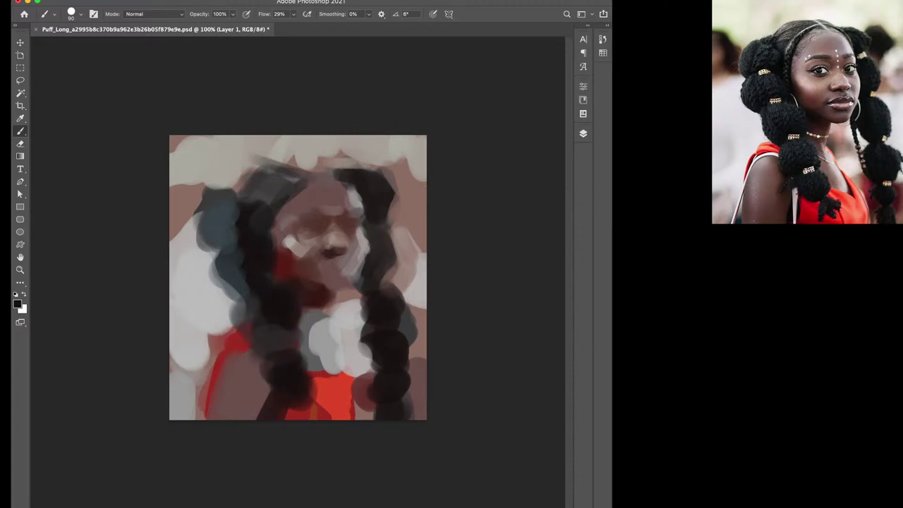
Darken below the face with red-brown, add dark strokes above the red top, and cover the face's left with a 50 px brush
alt+click(305, 298)
drag(321, 302, 311, 329)
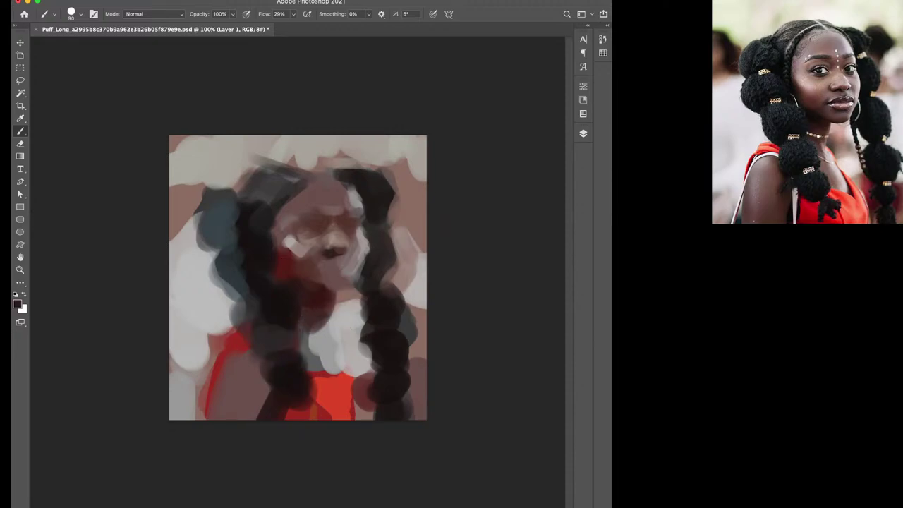
alt+click(332, 187)
alt+click(301, 379)
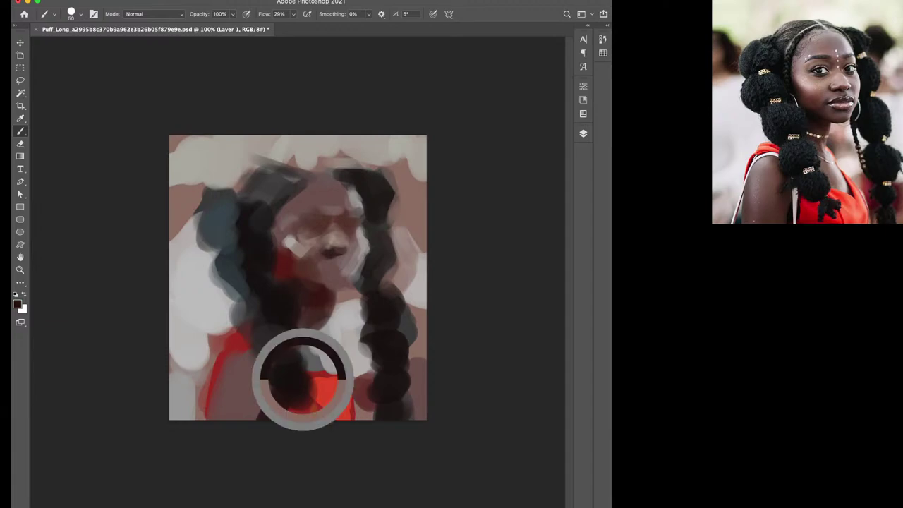
mouse_move(329, 361)
mouse_down()
mouse_move(343, 385)
mouse_move(324, 385)
mouse_up()
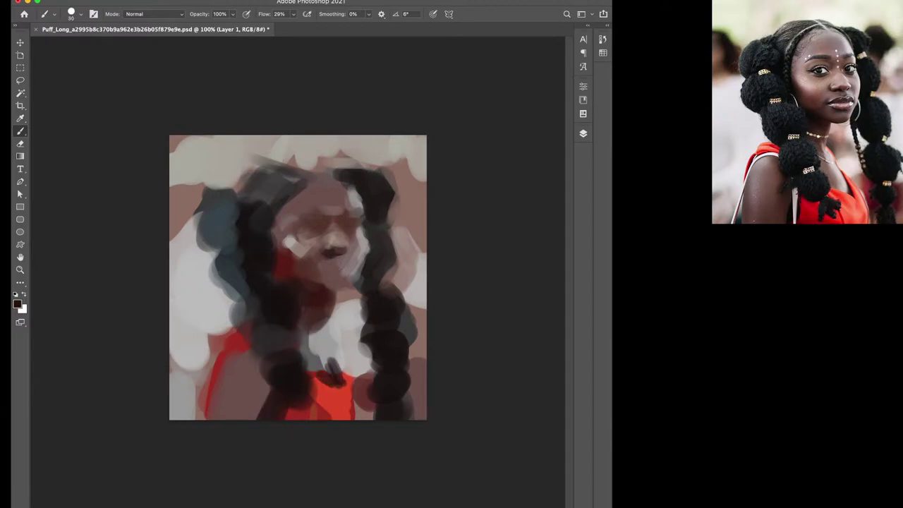
alt+click(326, 284)
key(bracketright)
key(bracketright)
mouse_move(326, 285)
mouse_down()
mouse_move(314, 297)
mouse_move(289, 275)
mouse_up()
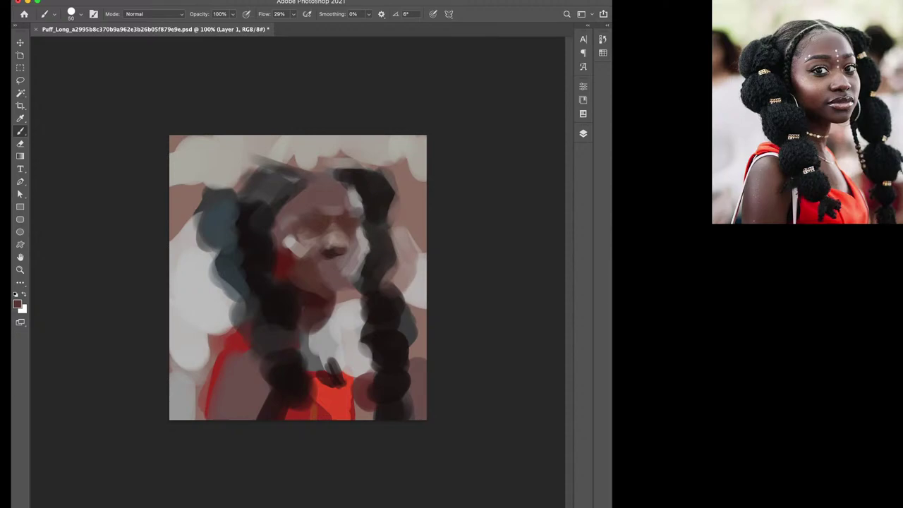
Add a small dark stroke across the forehead using sampled forehead tones
alt+click(346, 198)
alt+click(328, 171)
mouse_move(322, 170)
mouse_down()
mouse_move(305, 161)
mouse_move(295, 168)
mouse_up()
alt+click(310, 163)
alt+click(286, 171)
alt+click(238, 154)
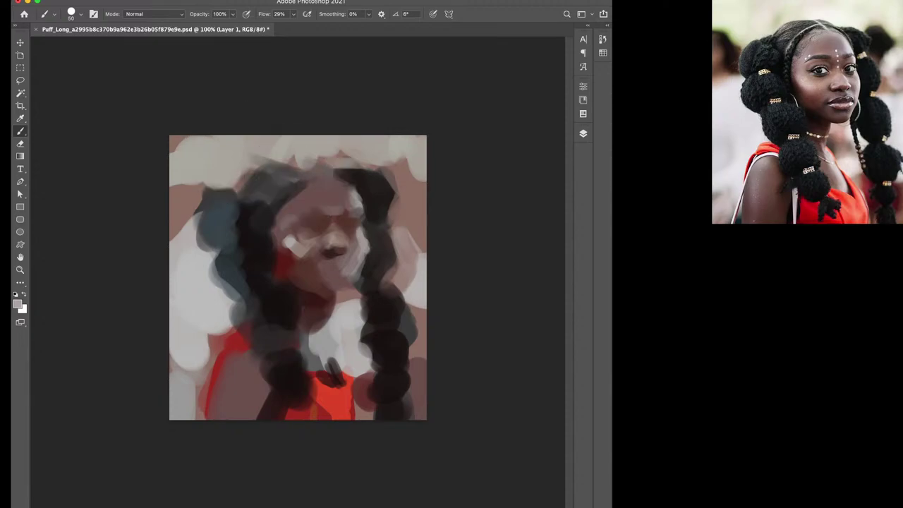
Dab dark and light strokes on the top of the hair, forehead and beside the right braid
alt+click(259, 172)
mouse_move(261, 169)
mouse_down()
mouse_move(235, 189)
mouse_move(250, 193)
mouse_up()
alt+click(264, 163)
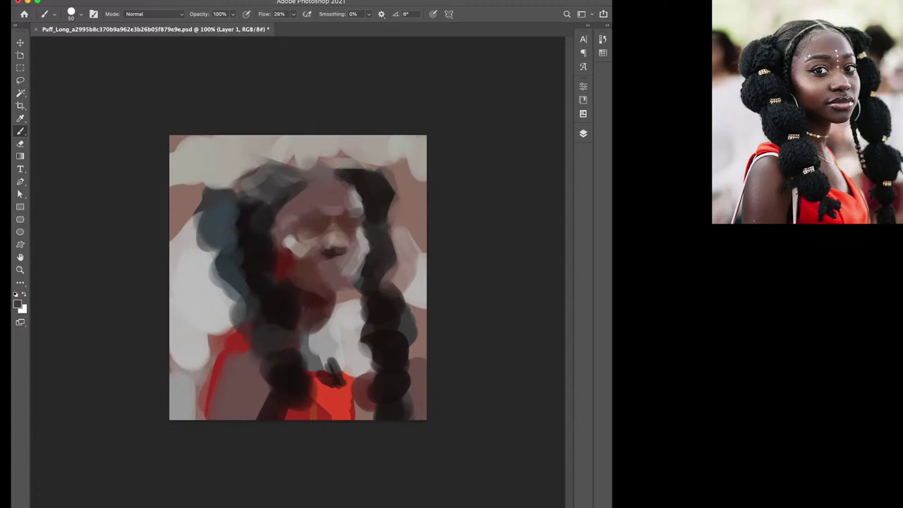
click(256, 184)
drag(298, 197, 291, 205)
alt+click(353, 201)
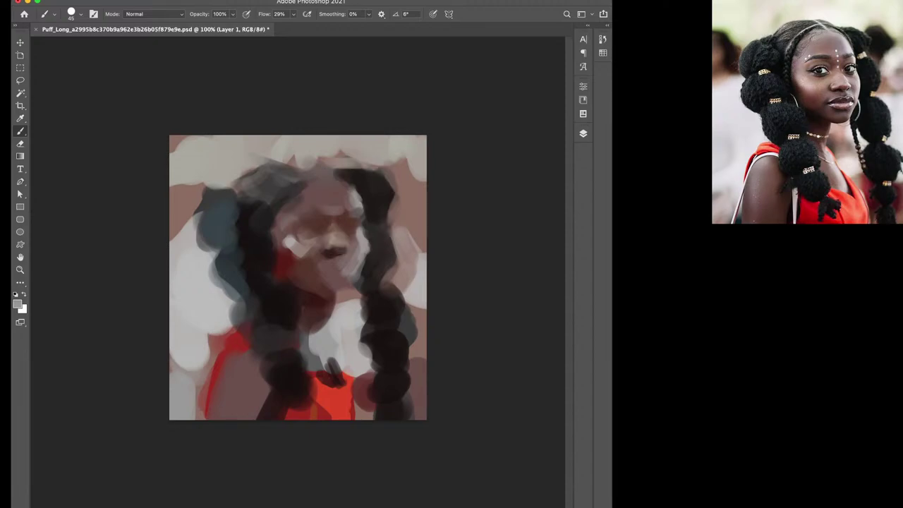
drag(353, 187, 351, 212)
alt+click(352, 240)
drag(362, 238, 361, 253)
alt+click(332, 226)
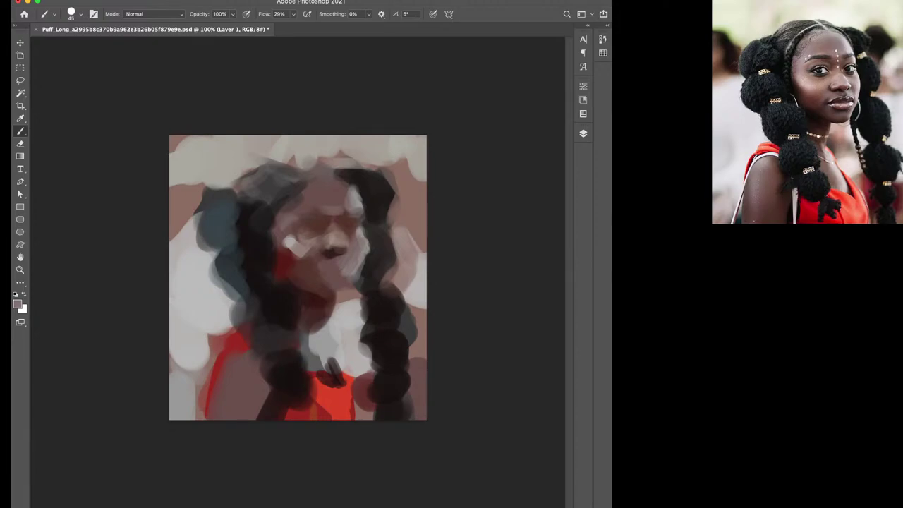
alt+click(335, 213)
Narrow the right braid's outer edge with pinkish-brown paint and save the painting
alt+click(328, 212)
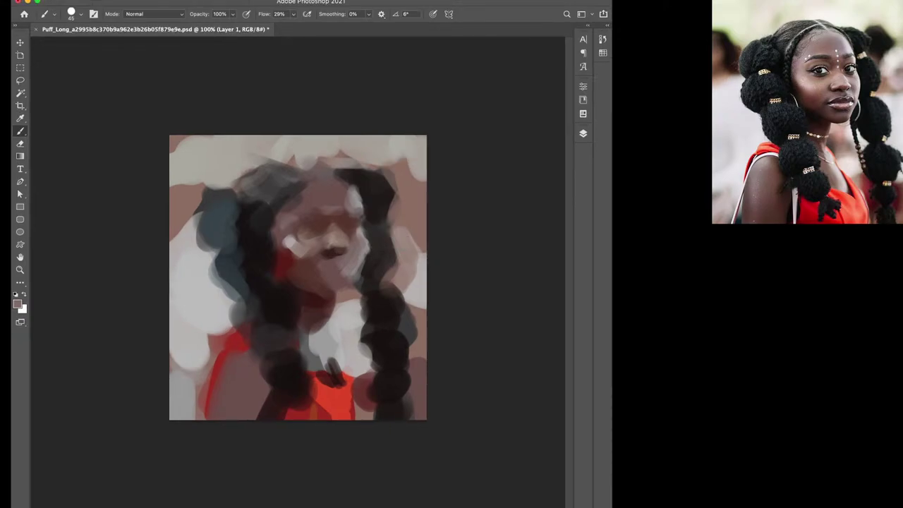
mouse_move(392, 169)
mouse_down()
mouse_move(391, 225)
mouse_move(390, 202)
mouse_up()
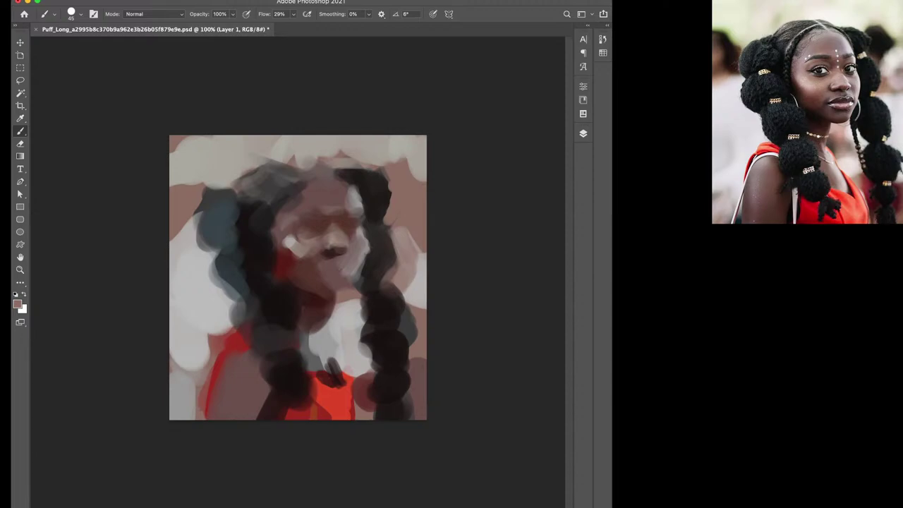
key(ctrl+s)
Lighten the top-left corner and paint brown and salmon strokes along the canvas's left edge at brush size 100
alt+click(177, 144)
mouse_move(173, 152)
mouse_down()
mouse_move(195, 137)
mouse_move(176, 137)
mouse_up()
key(Left)
key(Left)
alt+click(177, 194)
drag(177, 215, 180, 233)
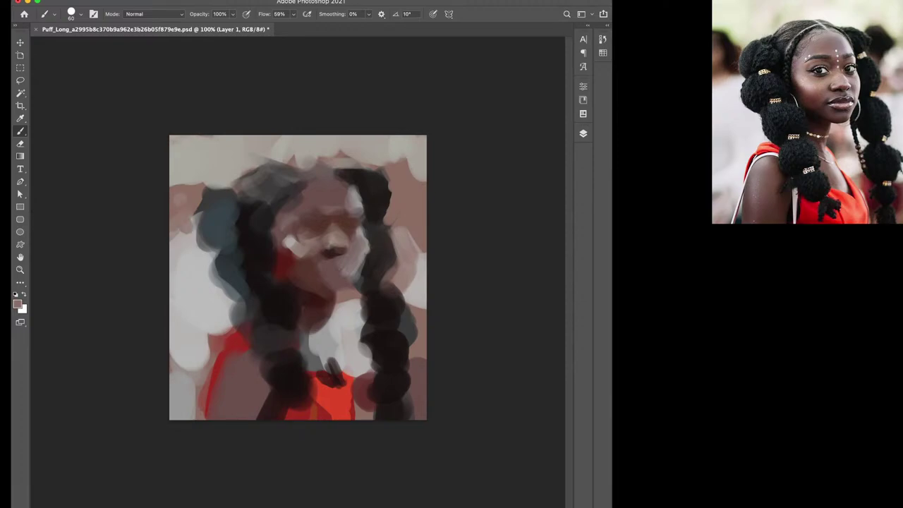
alt+click(340, 270)
key(bracketright)
key(bracketright)
key(bracketright)
drag(176, 230, 173, 198)
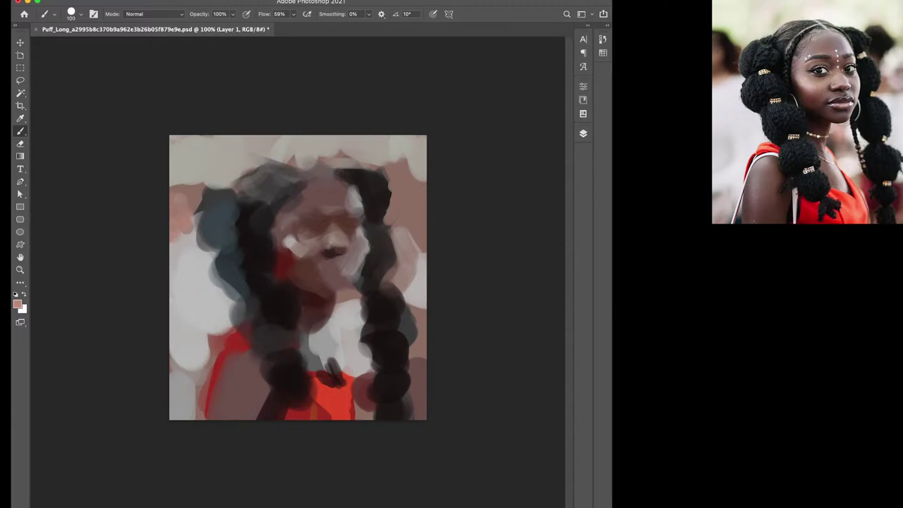
Paint dark hair strokes on the left side at size 45 and dab light pink into the upper-left background
alt+click(245, 220)
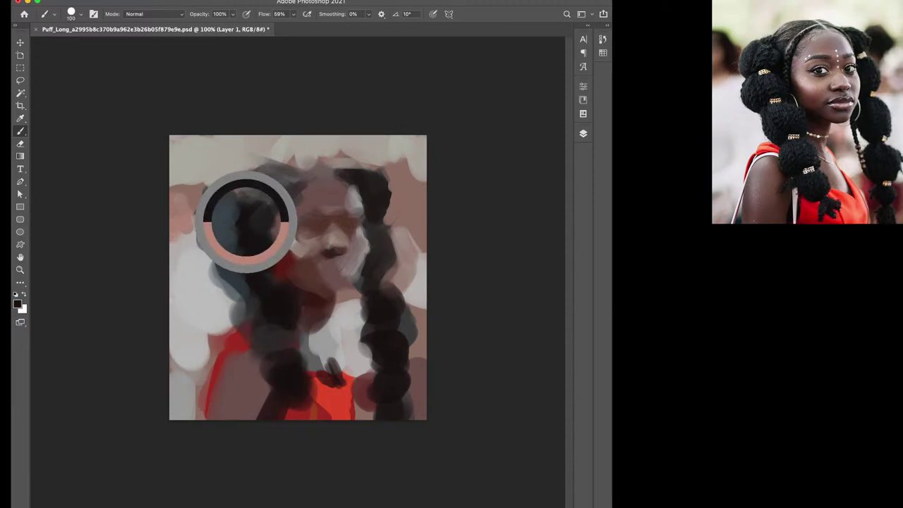
key(bracketleft)
key(bracketleft)
key(bracketleft)
drag(247, 191, 257, 275)
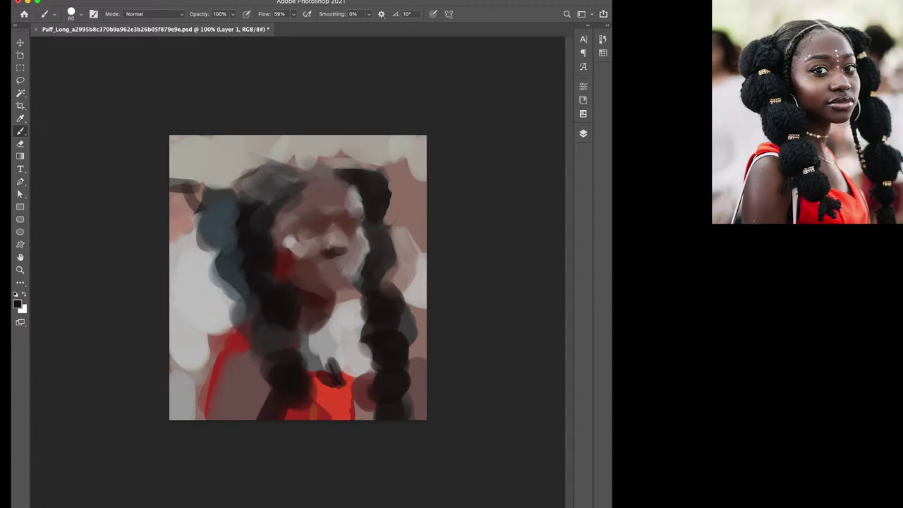
mouse_move(195, 180)
mouse_down()
mouse_move(200, 230)
mouse_move(192, 224)
mouse_up()
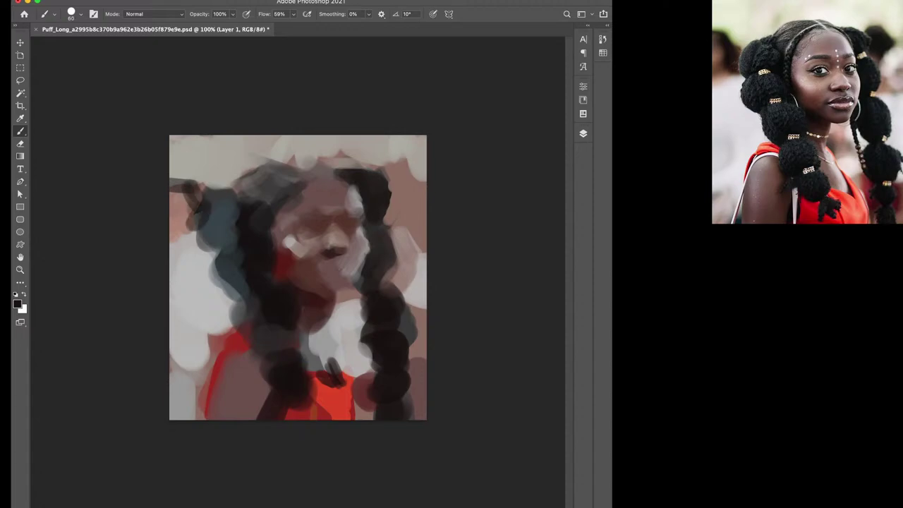
alt+click(416, 170)
click(198, 184)
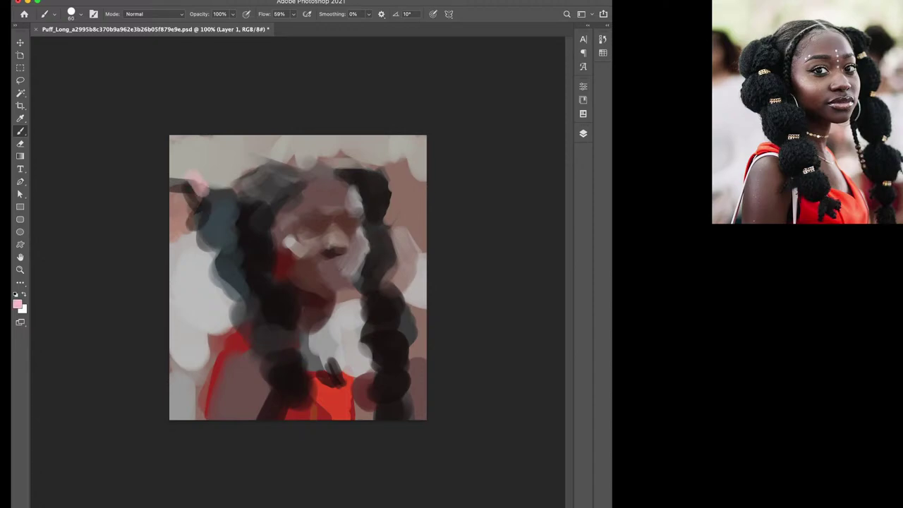
Paint pale green into both upper corners and lay pale grey down the right-side hair
drag(203, 194, 172, 178)
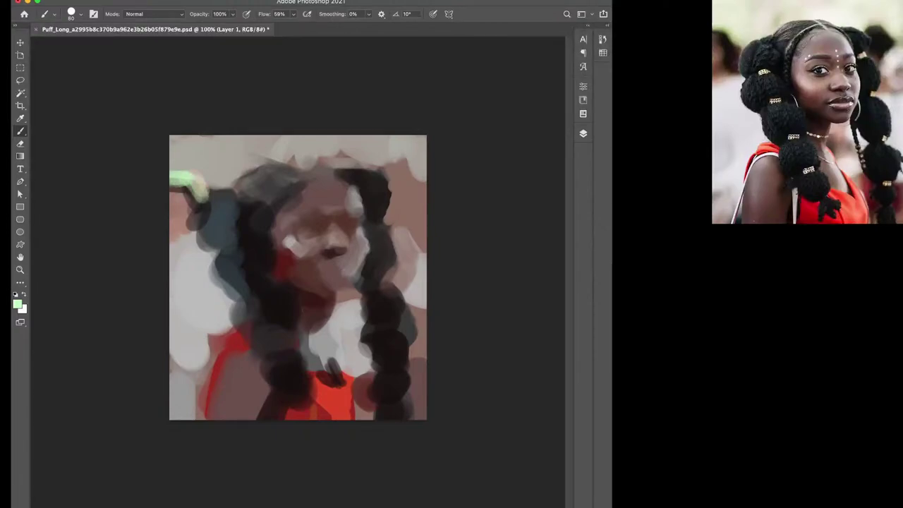
mouse_move(406, 144)
mouse_down()
mouse_move(405, 179)
mouse_move(393, 187)
mouse_move(389, 170)
mouse_move(402, 142)
mouse_move(421, 138)
mouse_move(399, 177)
mouse_move(413, 152)
mouse_up()
alt+click(377, 145)
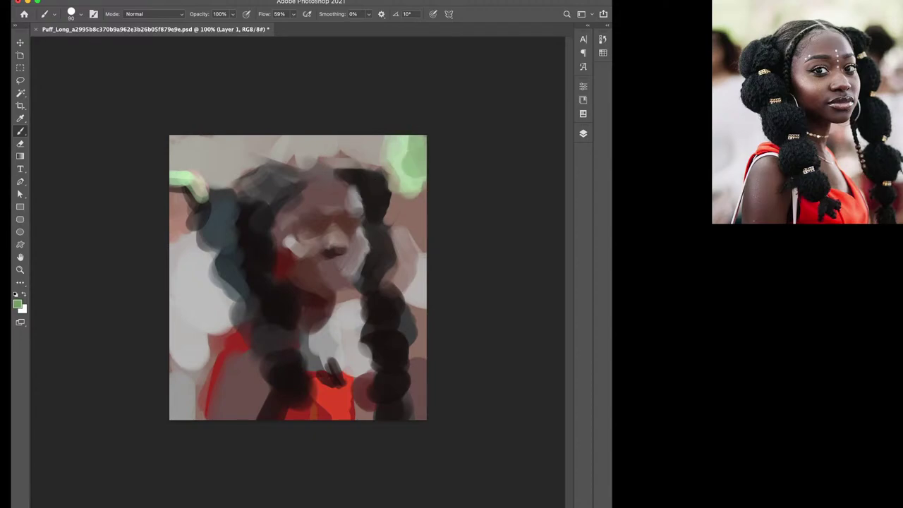
alt+click(393, 145)
mouse_move(396, 250)
mouse_down()
mouse_move(413, 272)
mouse_move(415, 360)
mouse_up()
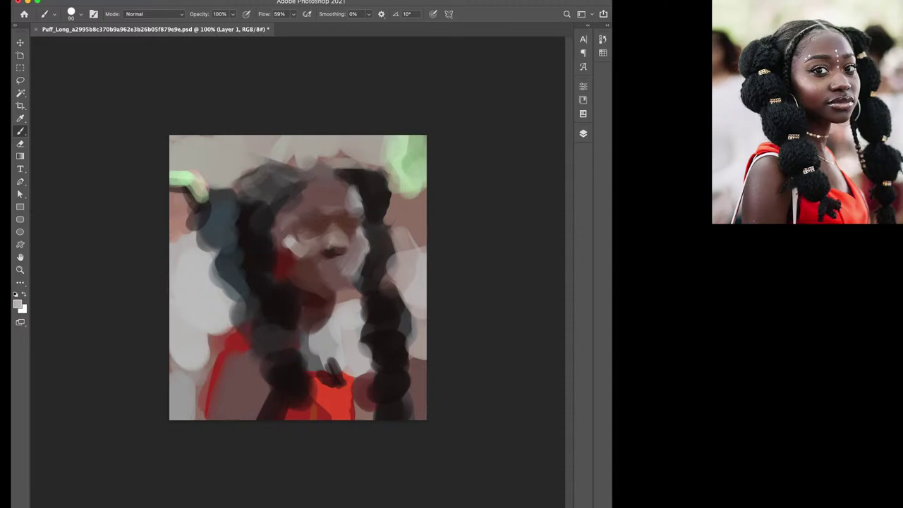
alt+click(353, 404)
Sample brownish-pink and dark brown tones and dab dark paint near the top of the head
alt+click(311, 211)
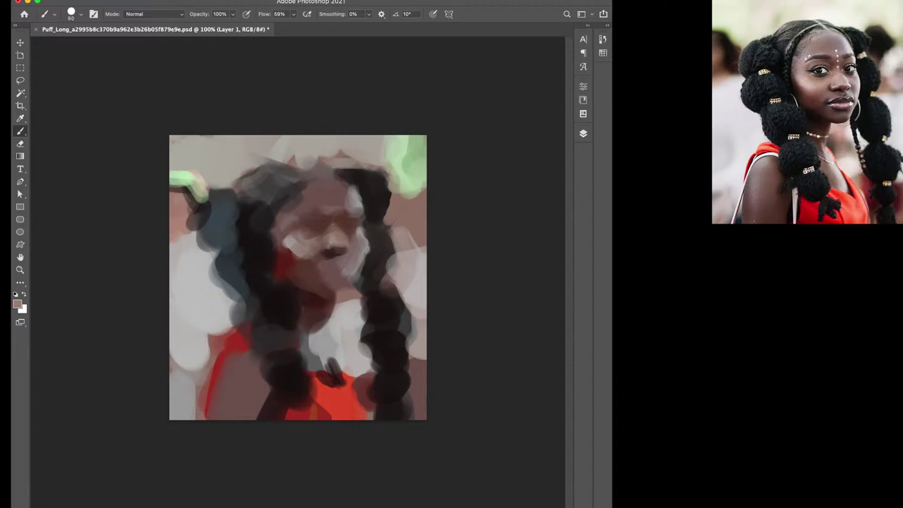
alt+click(303, 212)
alt+click(320, 238)
alt+click(287, 218)
alt+click(317, 232)
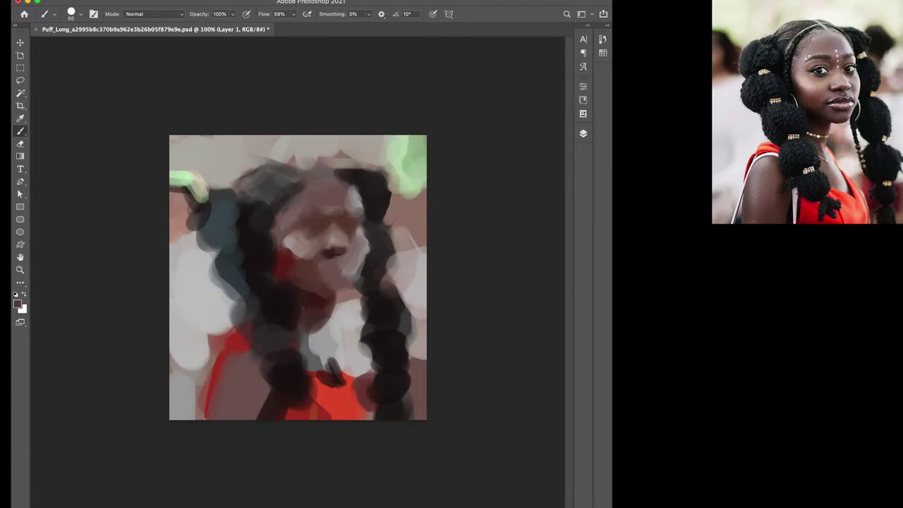
drag(341, 197, 326, 194)
Add dark dabs at the top right of the head and light pink atop the right braid
alt+click(329, 199)
click(347, 203)
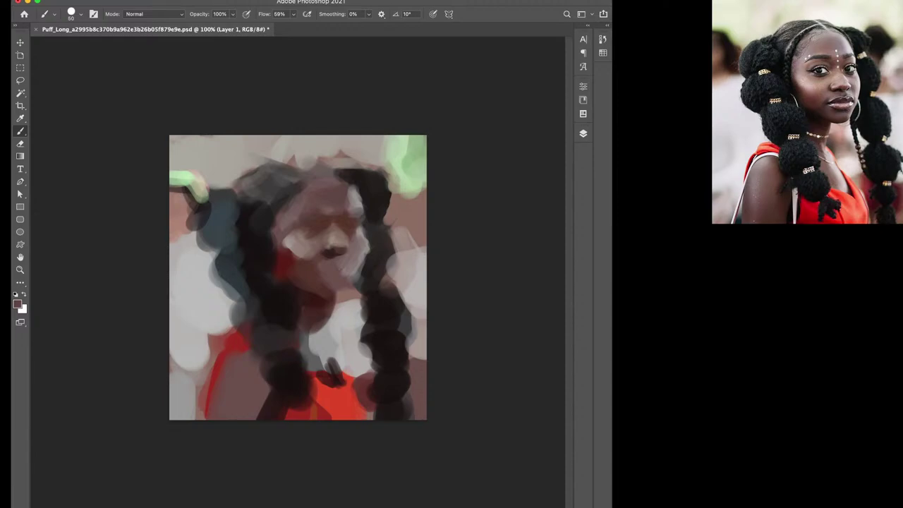
alt+click(332, 202)
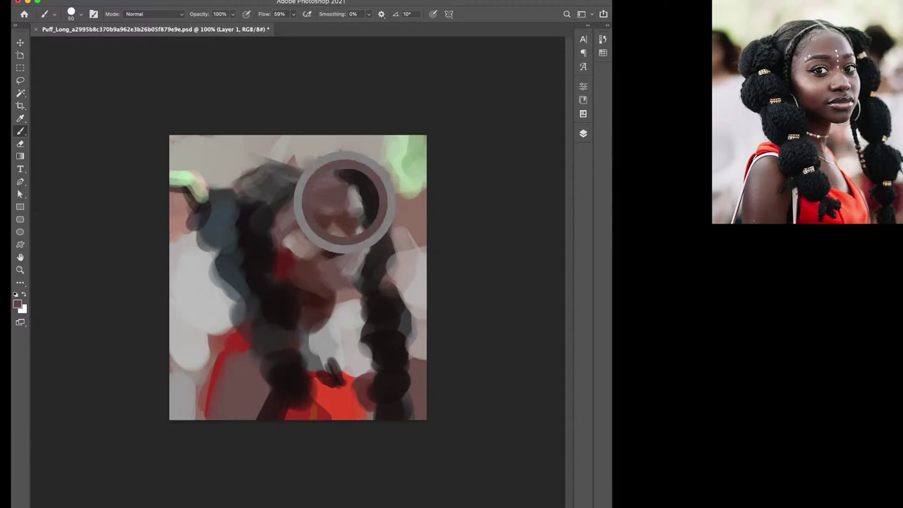
click(352, 199)
alt+click(339, 191)
drag(333, 172, 362, 174)
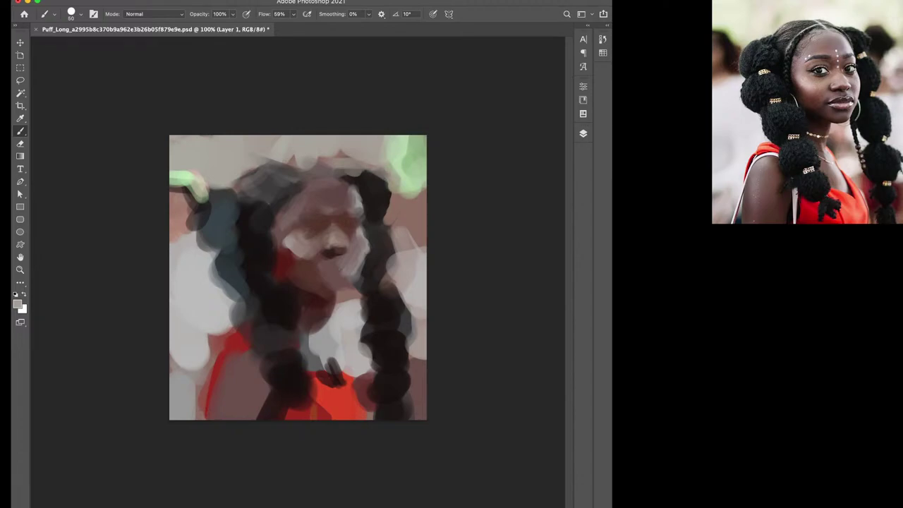
With a smaller brush, dab dark paint on the forehead and add a light diagonal stroke
alt+click(373, 192)
key(bracketleft)
key(bracketleft)
click(329, 189)
alt+click(330, 194)
alt+click(305, 153)
key(bracketleft)
mouse_move(309, 168)
mouse_down()
mouse_move(323, 183)
mouse_move(285, 188)
mouse_up()
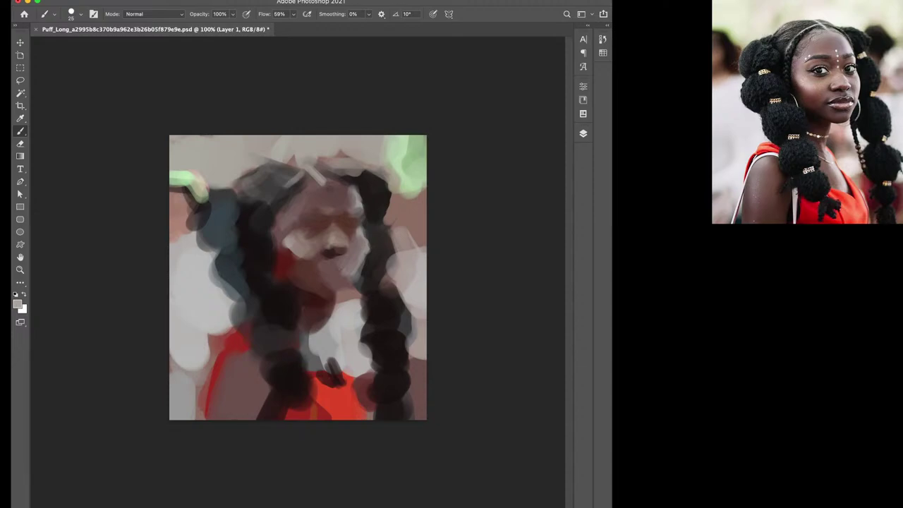
Darken a spot at the top of the head with a dark reddish-brown
key(bracketleft)
alt+click(312, 185)
key(bracketright)
key(bracketright)
alt+click(326, 175)
drag(292, 172, 305, 167)
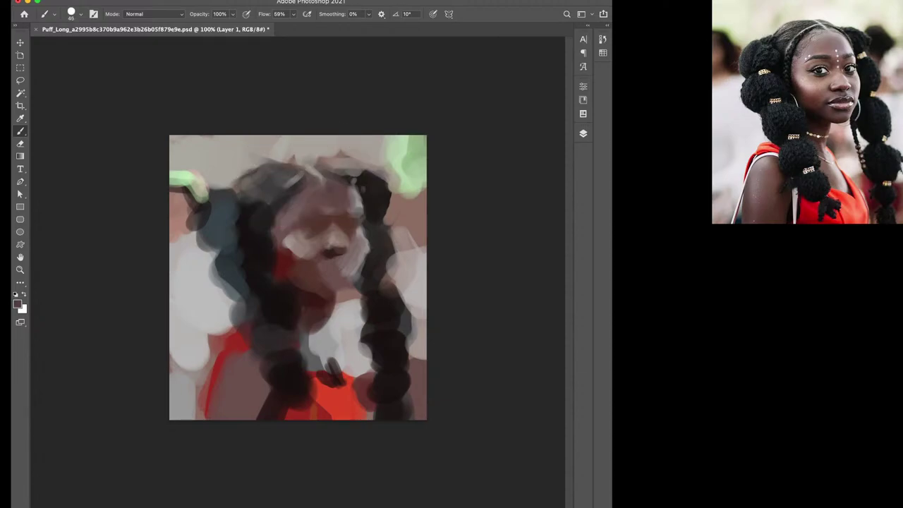
Sweep broad pale cream strokes across the top of the head with a much larger brush
alt+click(268, 159)
alt+click(275, 144)
mouse_move(255, 158)
mouse_down()
mouse_move(349, 161)
mouse_move(364, 142)
mouse_move(315, 145)
mouse_up()
click(343, 139)
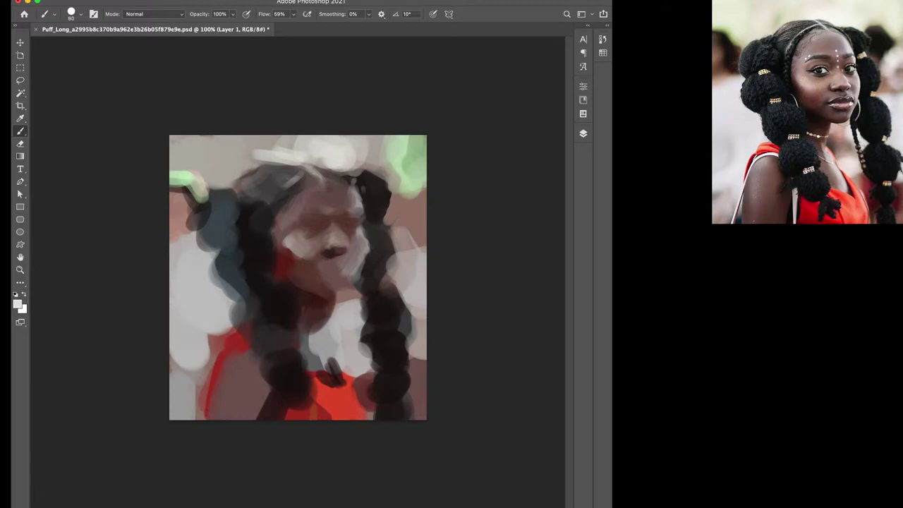
key(bracketright)
key(bracketright)
key(bracketright)
mouse_move(349, 177)
mouse_down()
mouse_move(350, 141)
mouse_move(244, 149)
mouse_move(268, 145)
mouse_up()
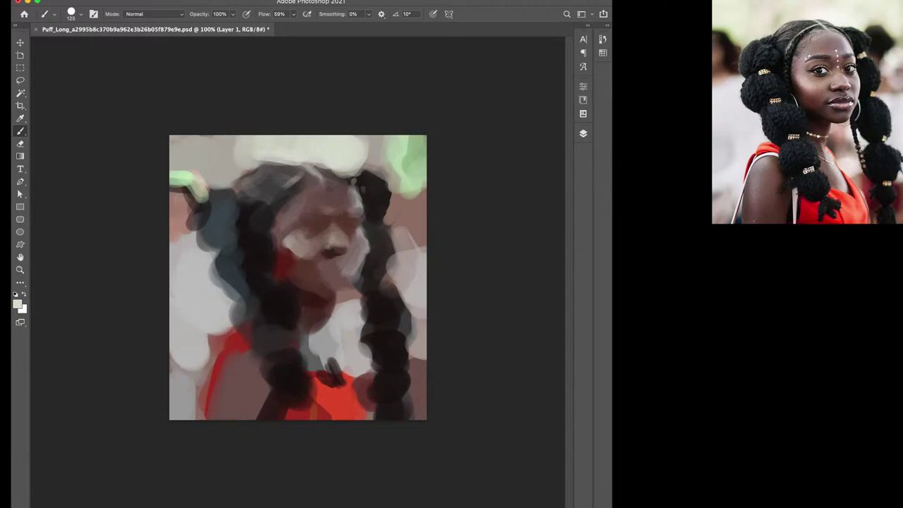
Shrink the brush and sample a lighter tone, then a darker reddish-brown
key(bracketleft)
key(bracketleft)
key(bracketleft)
alt+click(359, 190)
key(bracketleft)
key(bracketleft)
key(bracketleft)
alt+click(311, 290)
Darken the hair beside the face with near-black sampled from the hair
alt+click(315, 172)
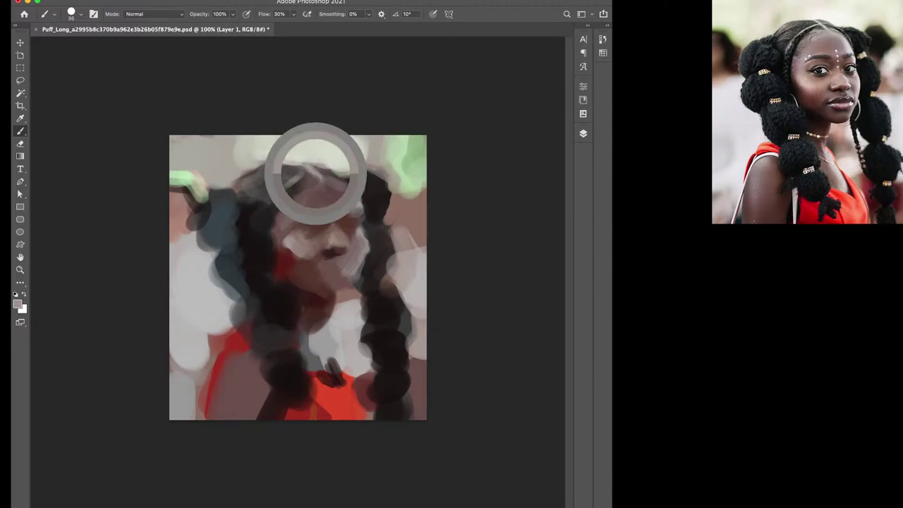
key(bracketleft)
key(bracketleft)
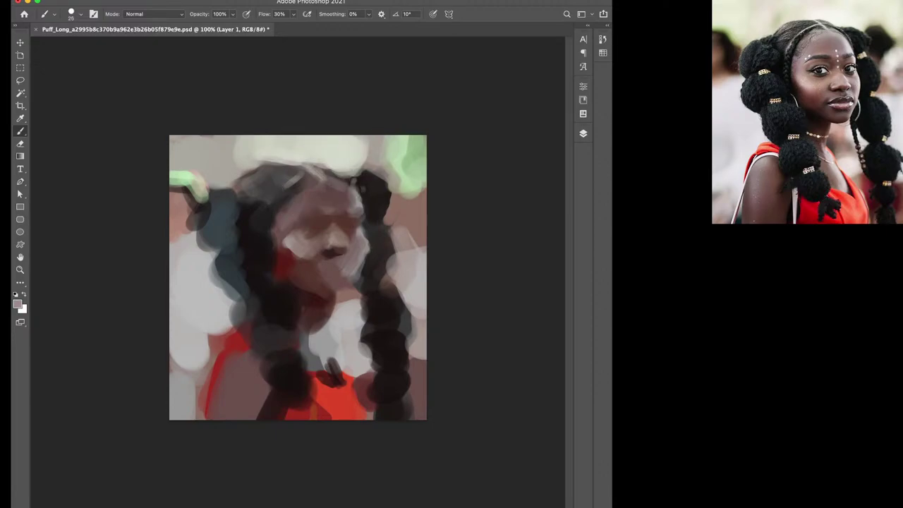
alt+click(304, 180)
key(bracketright)
key(bracketright)
mouse_move(275, 210)
mouse_down()
mouse_move(276, 249)
mouse_move(298, 258)
mouse_move(308, 248)
mouse_move(322, 266)
mouse_up()
Mark the mouth in dark red and darken the chin, underside and jawline
alt+click(283, 261)
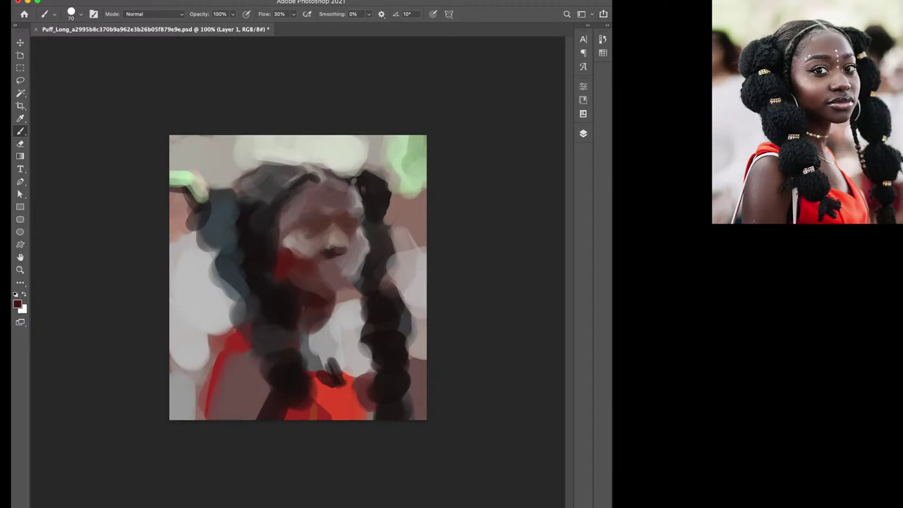
click(308, 276)
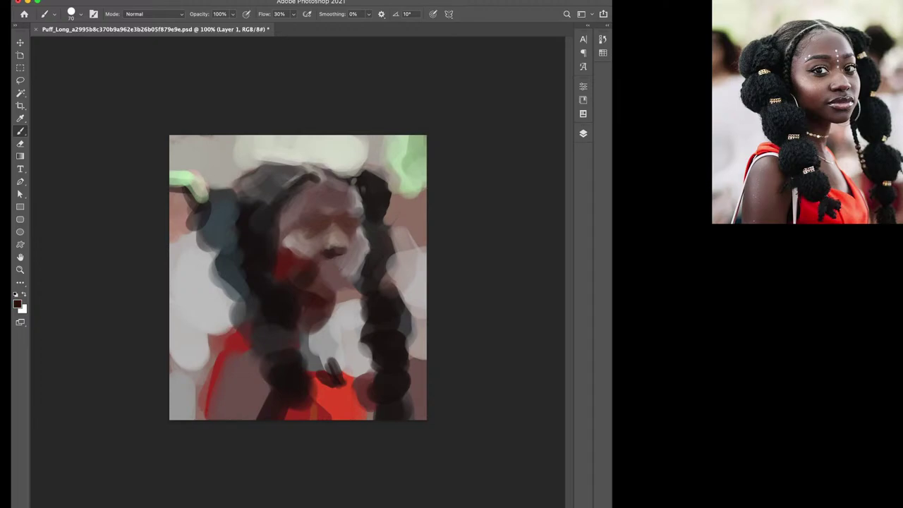
click(312, 290)
drag(332, 288, 346, 301)
Pick dark brown at brush size 30 and dab dark shapes for the eyes
alt+click(339, 297)
key(bracketleft)
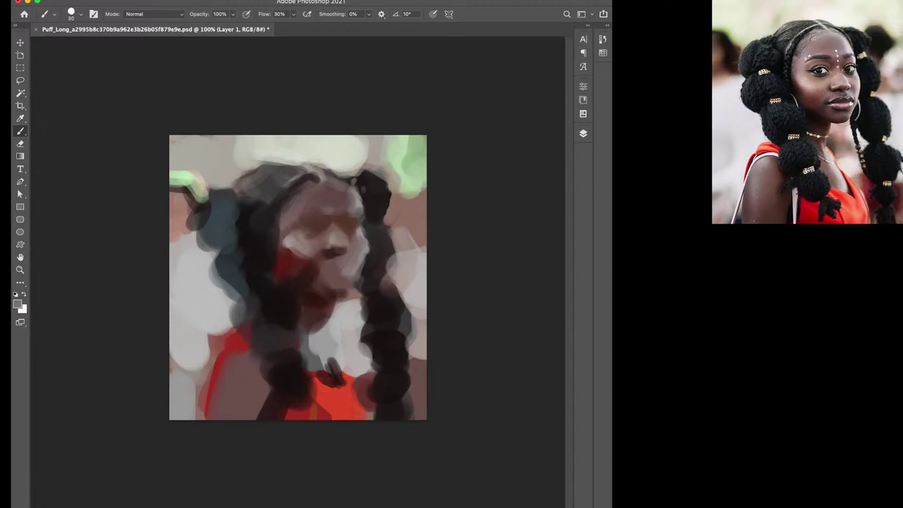
key(d)
key(bracketleft)
alt+click(347, 226)
key(bracketright)
click(342, 237)
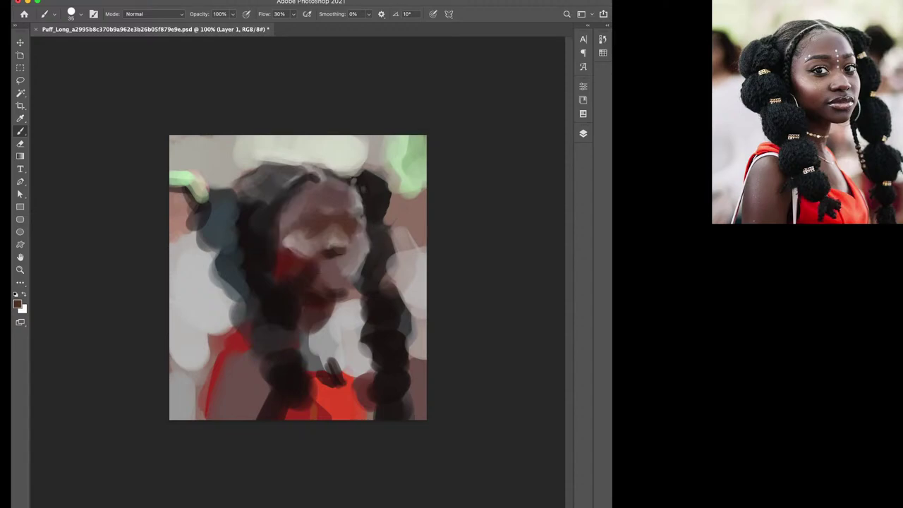
Shape the left eye with near-black dabs and strokes, plus a dark dab at the mouth
click(329, 231)
alt+click(341, 210)
alt+click(352, 214)
key(bracketleft)
click(328, 214)
click(321, 217)
drag(320, 214, 309, 213)
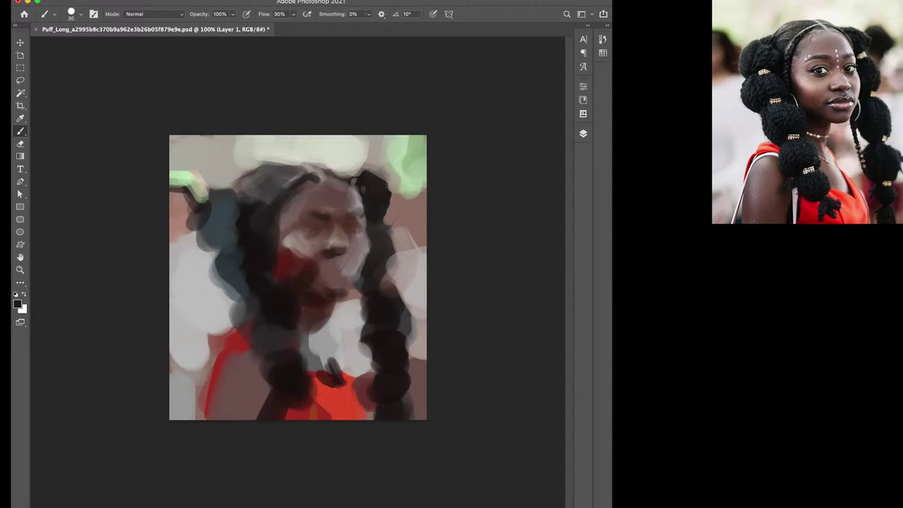
click(343, 255)
Lighten a small patch of the face using a smaller brush and sampled grey
alt+click(310, 300)
alt+click(318, 233)
alt+click(321, 332)
key(bracketleft)
click(352, 246)
Dab light highlights across the face and upper face, then dark paint below the eyes
alt+click(299, 247)
key(bracketright)
key(bracketright)
key(bracketright)
click(319, 241)
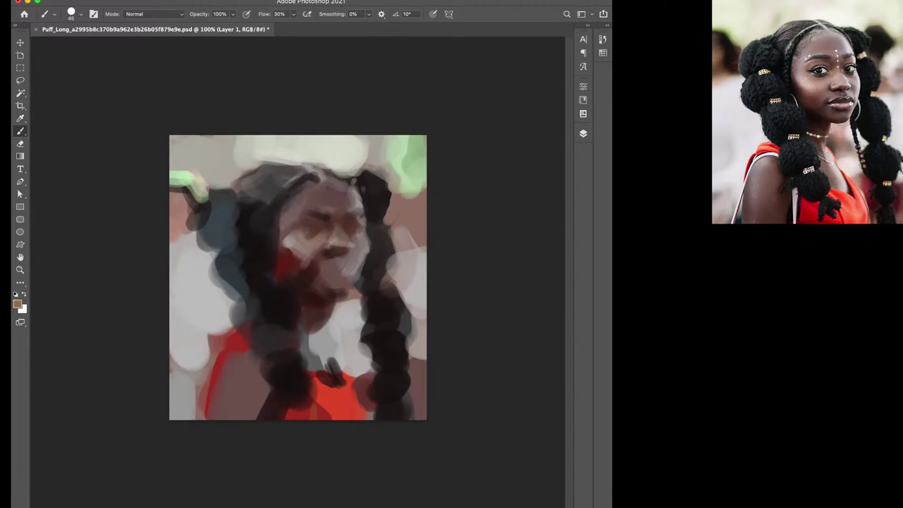
click(306, 235)
click(295, 225)
alt+click(319, 222)
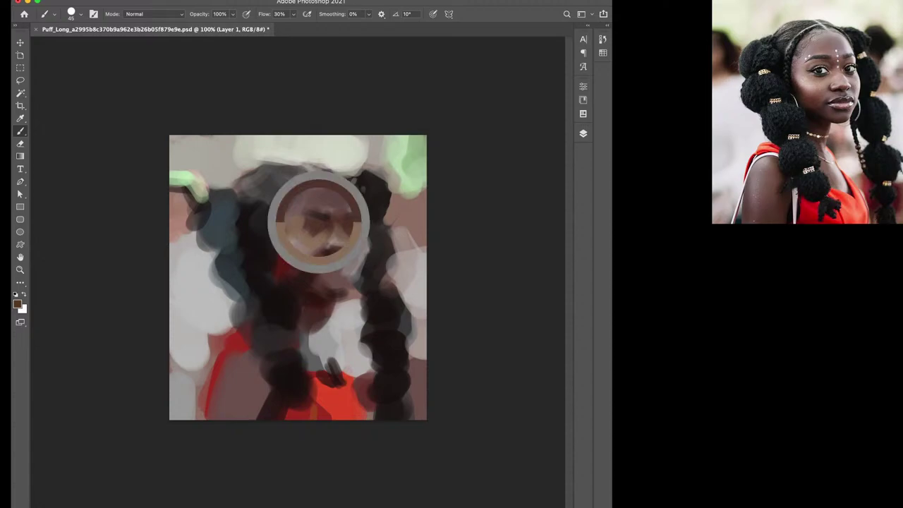
click(315, 236)
Dab a lighter tone on the lower face and sample mauve-brown face tones
alt+click(319, 226)
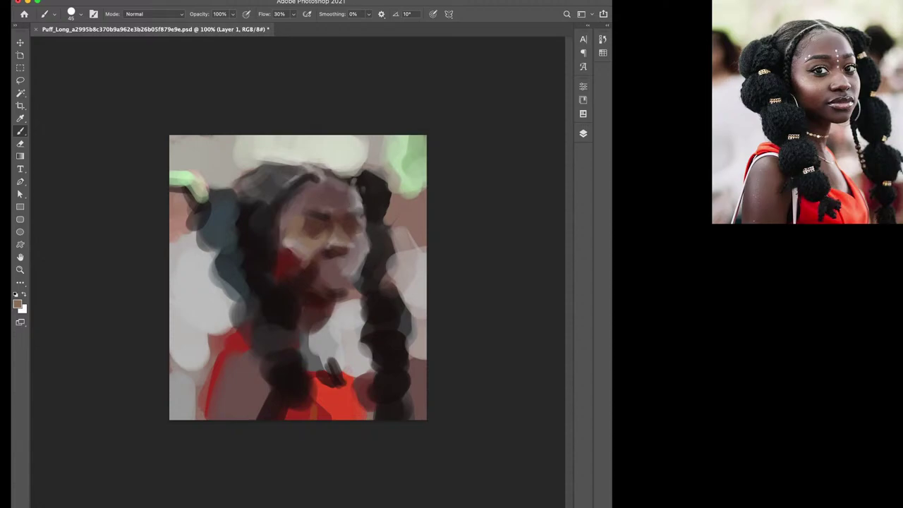
alt+click(311, 249)
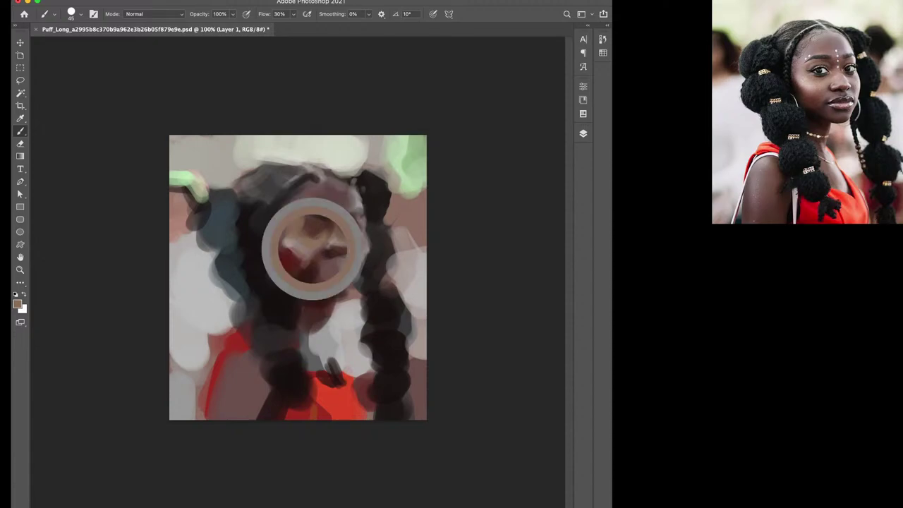
click(322, 257)
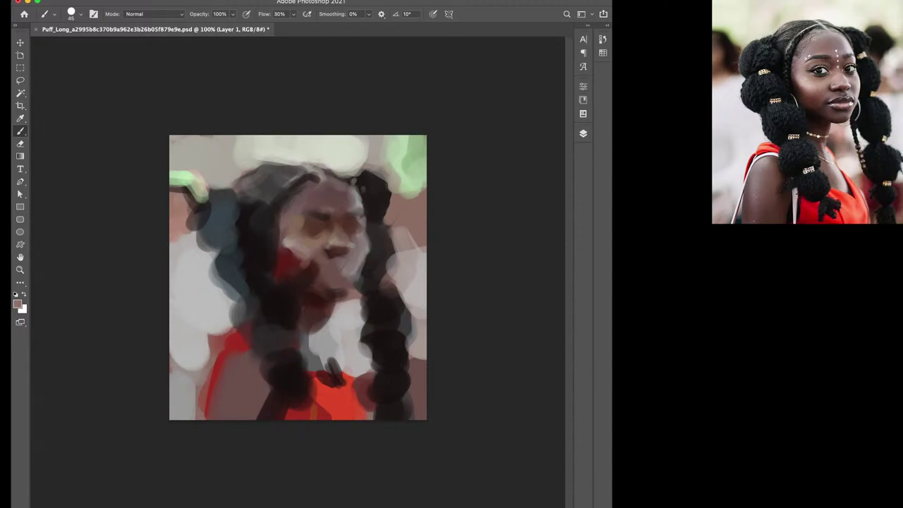
alt+click(319, 226)
alt+click(321, 215)
alt+click(321, 233)
With a smaller brush, add light tones on the forehead and face, then resample darker brown
key(bracketleft)
click(320, 211)
click(309, 222)
alt+click(331, 238)
key(bracketleft)
key(bracketleft)
alt+click(363, 252)
Deepen the red area beside the face with black and dark red strokes and dabs
scroll(346, 261, up, 5)
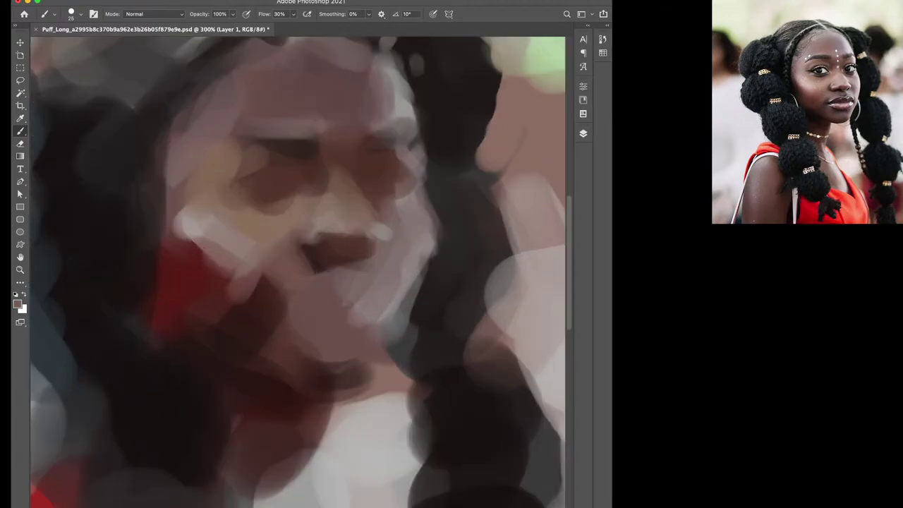
key(bracketleft)
key(bracketleft)
key(bracketleft)
scroll(363, 250, down, 2)
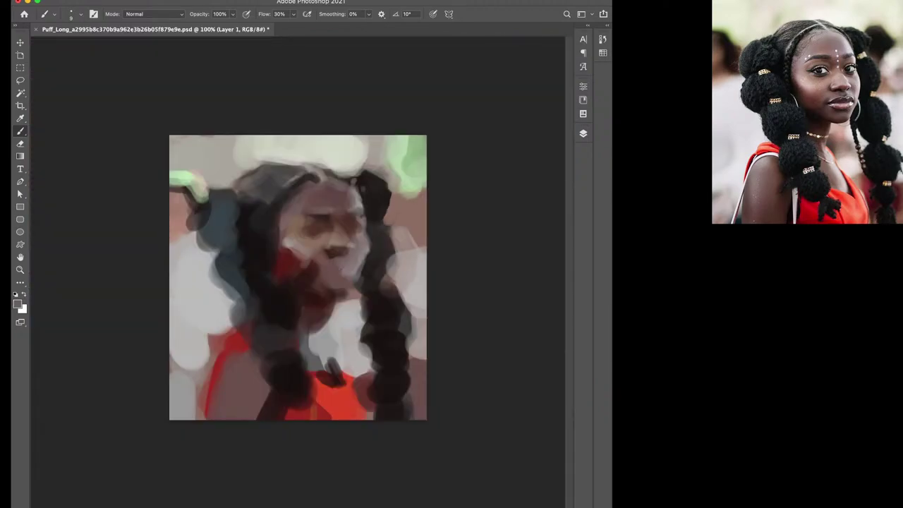
key(d)
key(bracketright)
key(bracketright)
key(bracketright)
key(bracketright)
key(bracketright)
mouse_move(282, 253)
mouse_down()
mouse_move(285, 272)
mouse_move(284, 256)
mouse_move(310, 261)
mouse_up()
alt+click(293, 262)
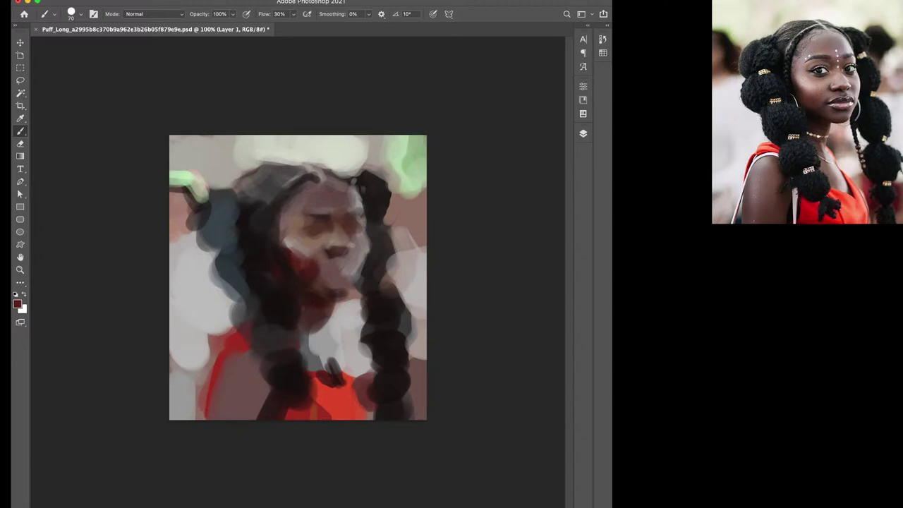
mouse_move(292, 256)
mouse_down()
mouse_move(310, 251)
mouse_move(294, 241)
mouse_up()
alt+click(297, 254)
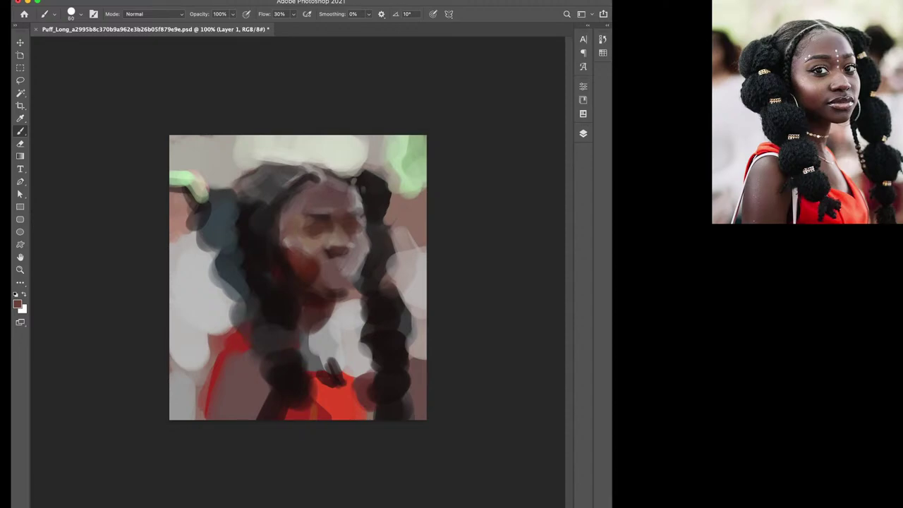
Lighten the skin across the eye area and paint near-black eyebrow strokes
click(301, 223)
alt+click(321, 240)
drag(311, 223, 322, 221)
alt+click(314, 237)
alt+click(317, 212)
drag(315, 213, 323, 212)
Resample skin tones and paint a light-grey mark below the face
key(bracketleft)
alt+click(341, 236)
key(bracketleft)
alt+click(362, 244)
key(bracketright)
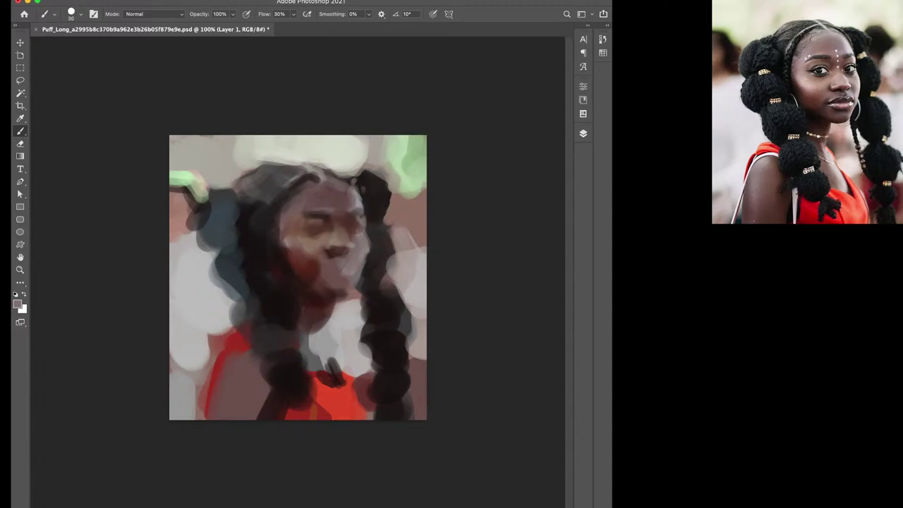
alt+click(343, 279)
alt+click(329, 315)
drag(323, 317, 322, 327)
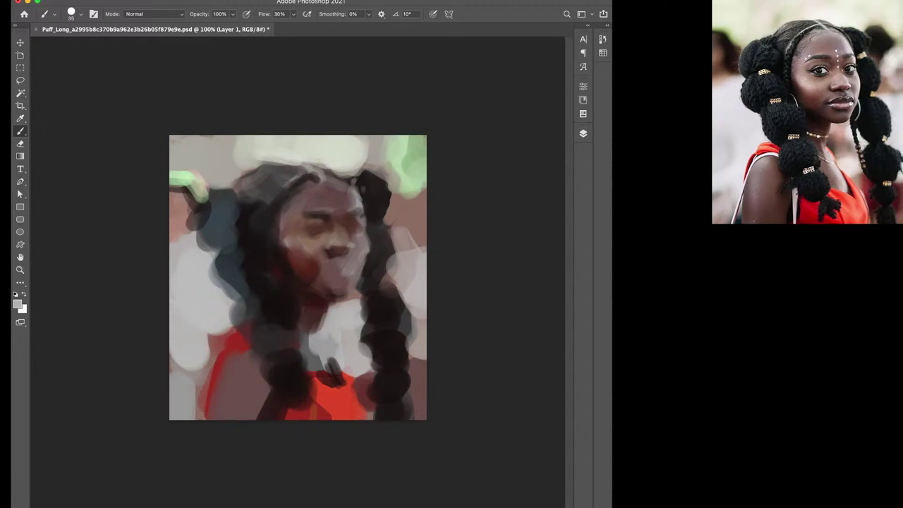
Paint dark strokes and dabs into the right-hand hair and enlarge the brush
alt+click(384, 236)
mouse_move(388, 222)
mouse_down()
mouse_move(404, 306)
mouse_move(402, 299)
mouse_move(368, 336)
mouse_up()
click(391, 259)
key(bracketright)
key(bracketright)
Touch up beside the right braid with light grey and add dark dabs to the right hair
alt+click(357, 330)
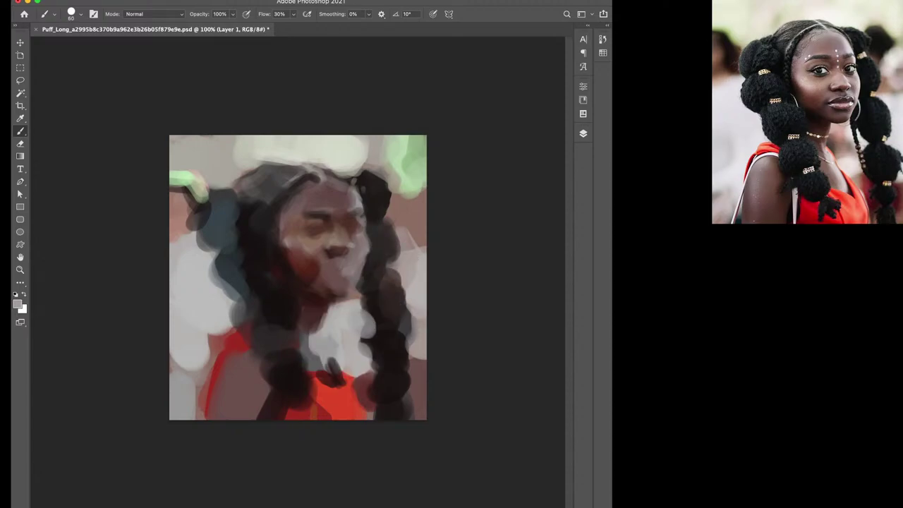
alt+click(412, 321)
mouse_move(418, 309)
mouse_down()
mouse_move(418, 333)
mouse_move(400, 335)
mouse_move(409, 342)
mouse_up()
alt+click(424, 320)
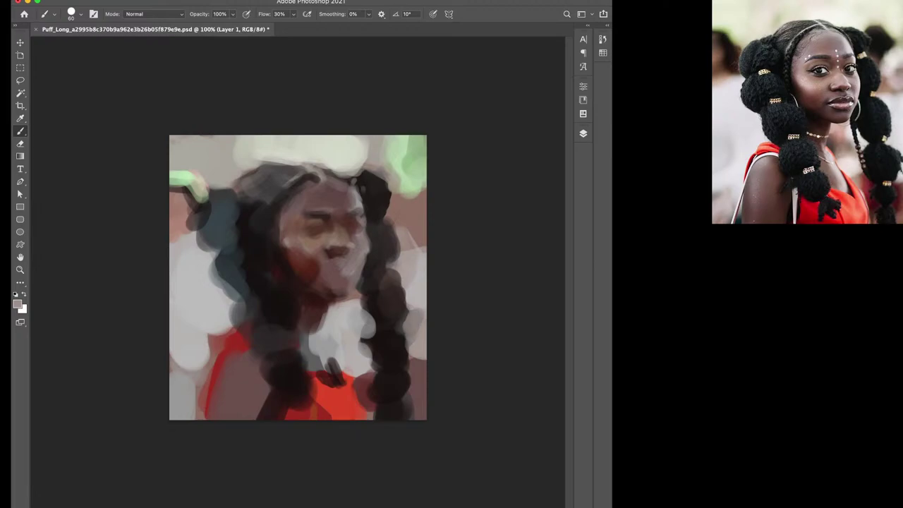
alt+click(391, 304)
key(bracketright)
drag(399, 282, 402, 300)
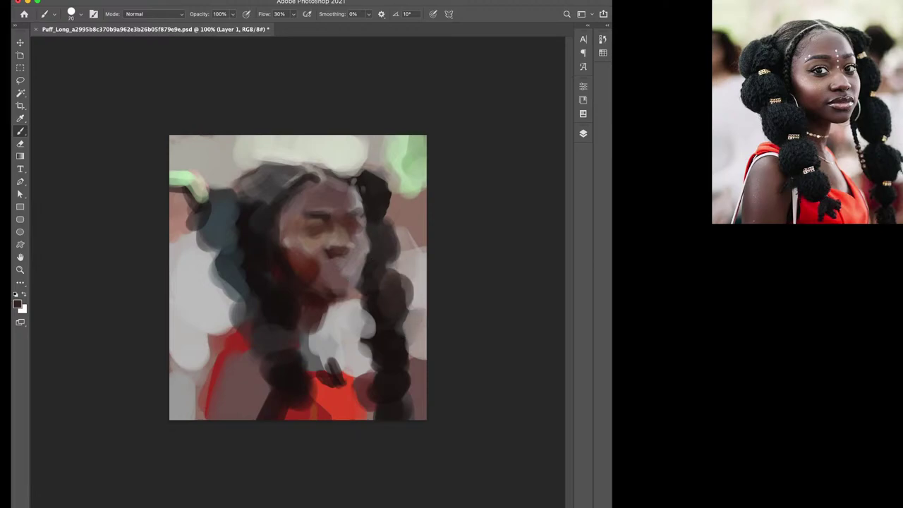
Paint dark strokes down the right braid and its lower end
alt+click(373, 346)
mouse_move(407, 337)
mouse_down()
mouse_move(409, 400)
mouse_move(370, 418)
mouse_up()
alt+click(415, 383)
alt+click(364, 380)
alt+click(374, 345)
drag(368, 346, 367, 371)
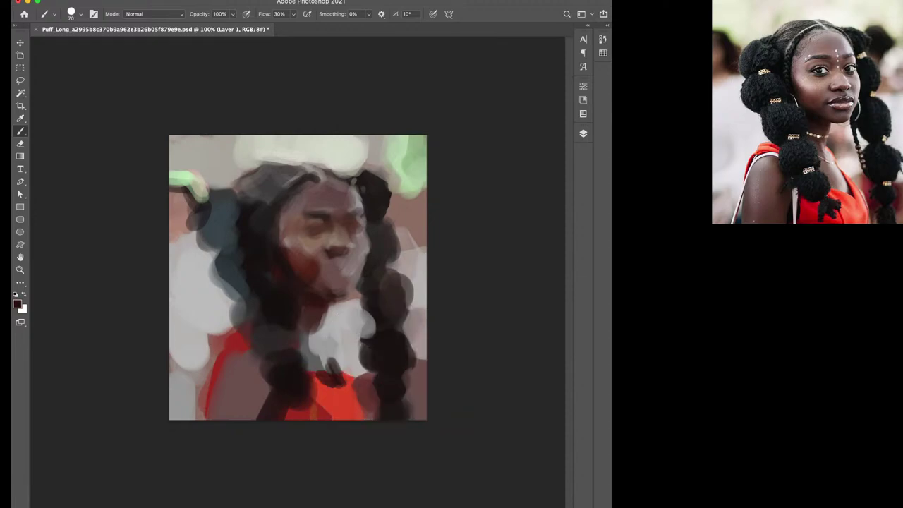
Block in the chest with a red diagonal stroke, partial grey cover and dark maroon dabs
alt+click(345, 395)
mouse_move(315, 333)
mouse_down()
mouse_move(330, 351)
mouse_move(332, 375)
mouse_up()
alt+click(314, 348)
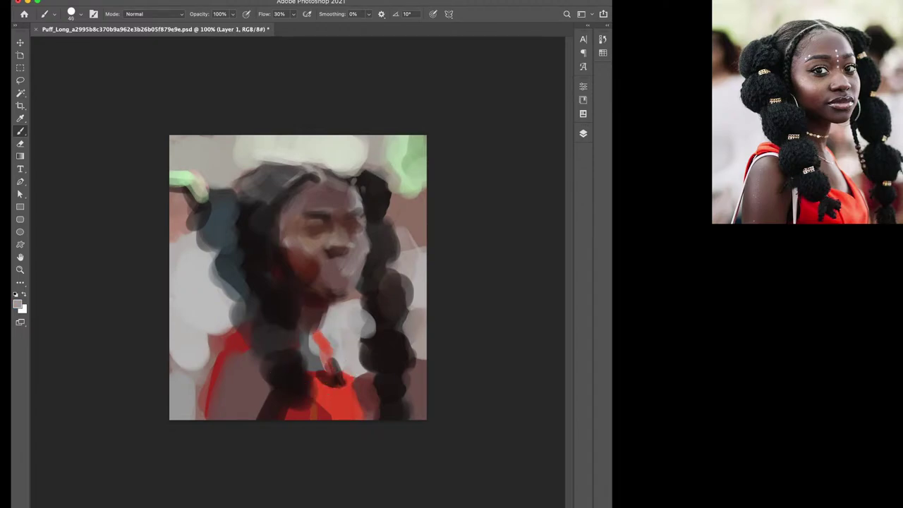
drag(319, 342, 327, 370)
alt+click(289, 271)
drag(314, 329, 313, 336)
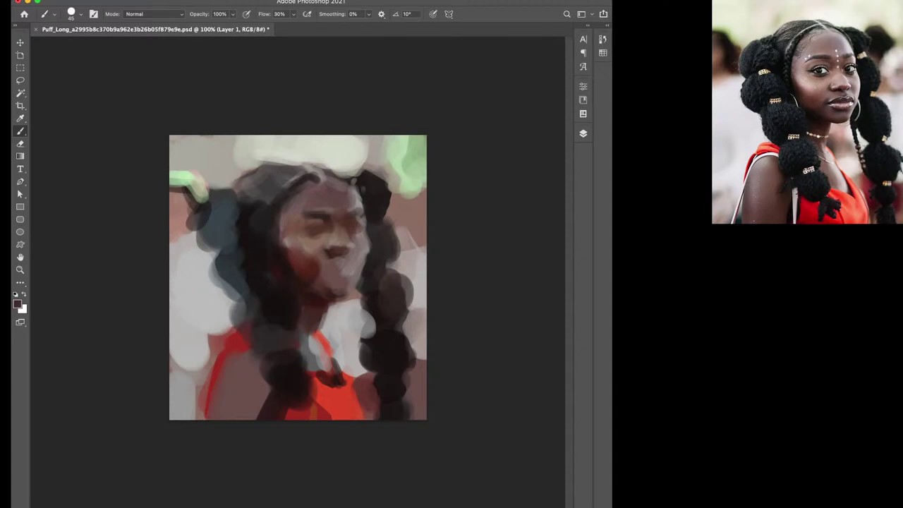
key(bracketleft)
click(339, 301)
key(bracketright)
Add light skin highlights near the nose, on the cheek and across the face
alt+click(313, 242)
alt+click(318, 244)
click(341, 235)
key(bracketleft)
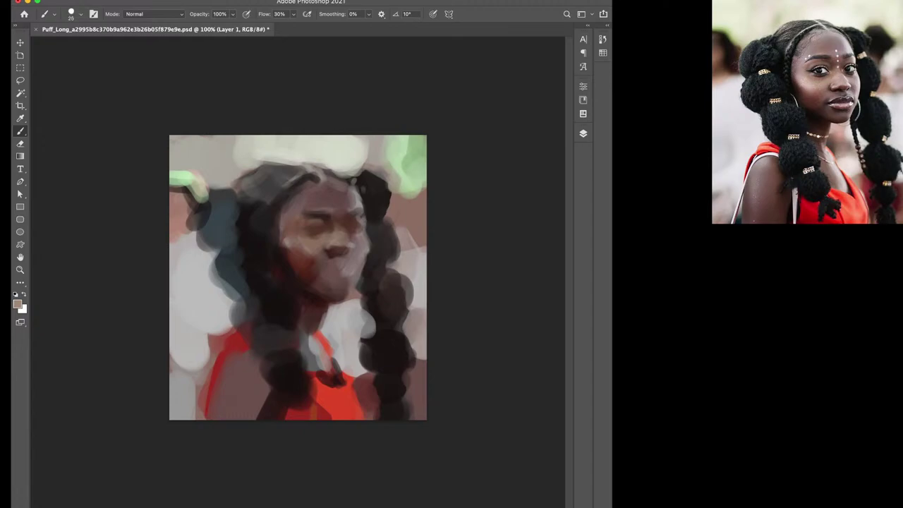
click(318, 245)
key(bracketright)
alt+click(331, 233)
key(bracketleft)
drag(311, 252, 298, 246)
Paint light grey over the upper-left green and the blue-grey hair edge
alt+click(231, 264)
key(bracketright)
key(bracketright)
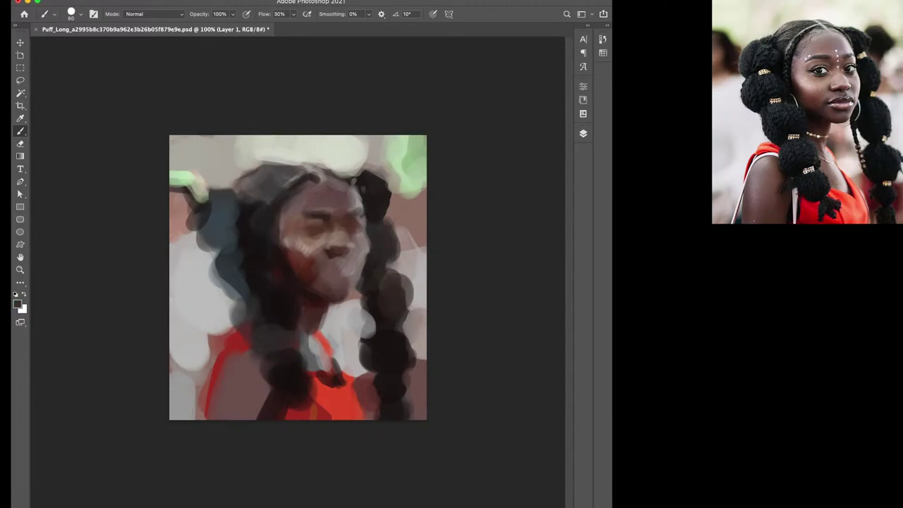
alt+click(185, 151)
mouse_move(198, 205)
mouse_down()
mouse_move(220, 188)
mouse_move(214, 184)
mouse_move(187, 229)
mouse_move(213, 254)
mouse_move(240, 332)
mouse_up()
alt+click(185, 152)
alt+click(225, 311)
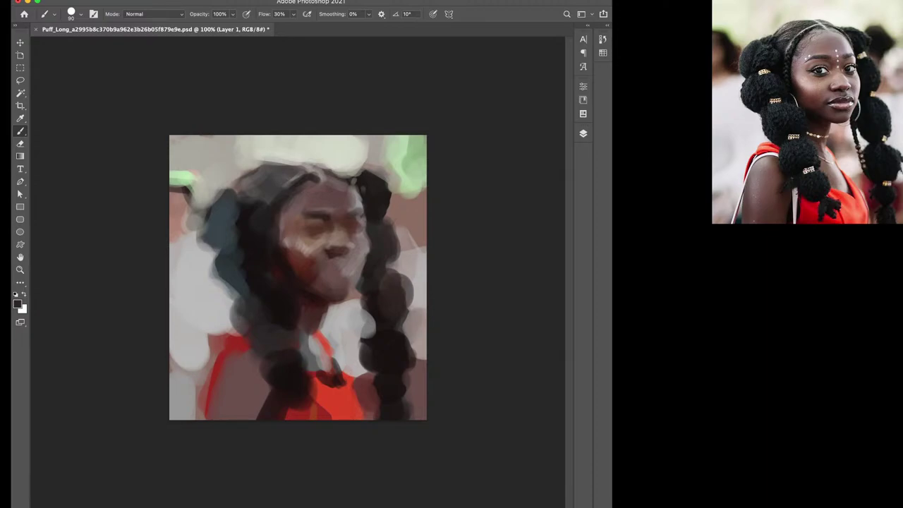
Add red to the left shoulder and lower top, and darken the left braid's bottom
alt+click(336, 399)
drag(232, 332, 247, 341)
click(242, 340)
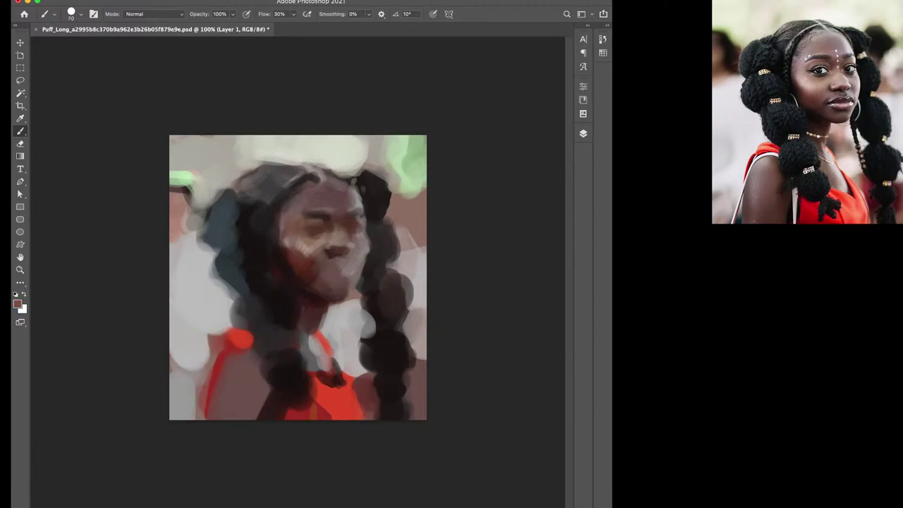
drag(261, 383, 259, 418)
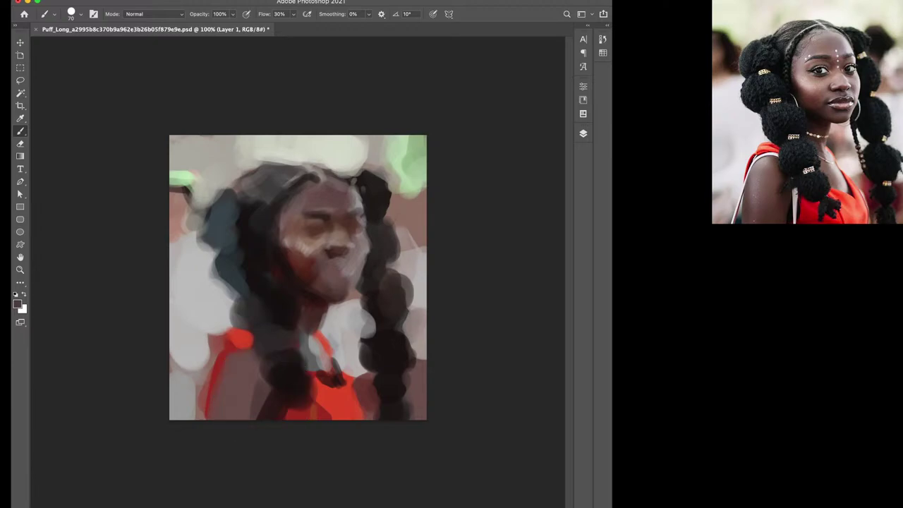
drag(269, 376, 264, 418)
drag(249, 364, 249, 394)
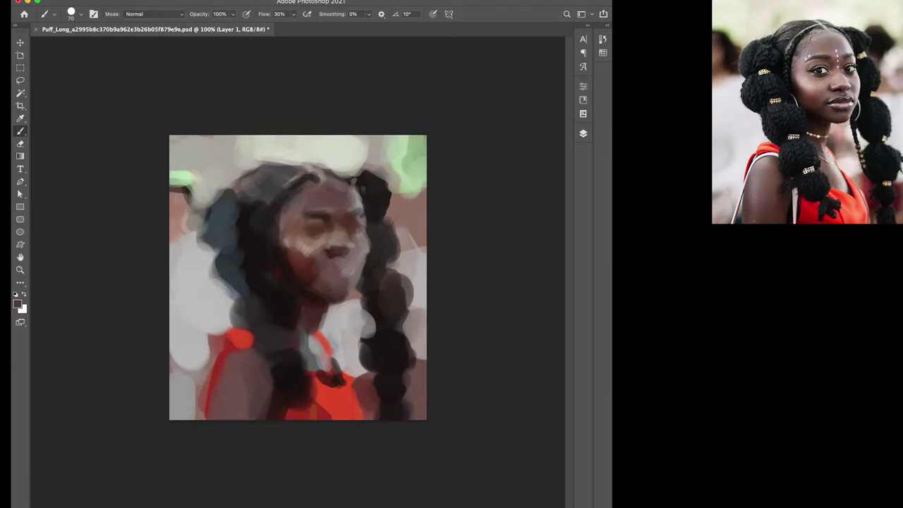
Paint lighter mauve-brown strokes down the lower-left shoulder area
alt+click(307, 272)
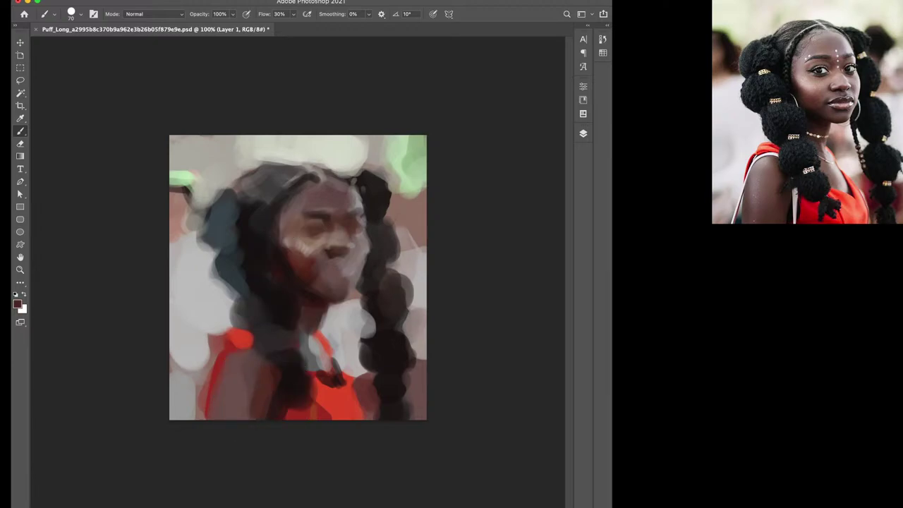
alt+click(233, 379)
drag(233, 366, 232, 393)
click(242, 364)
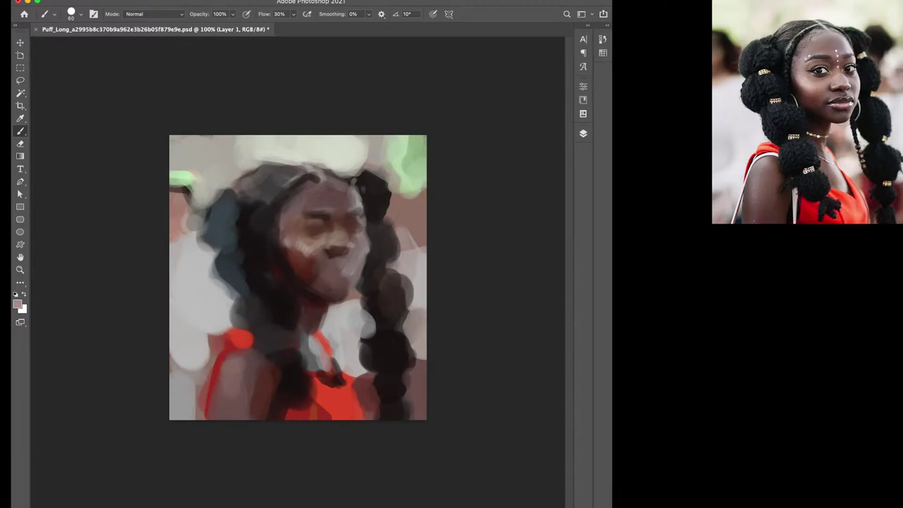
drag(233, 358, 230, 382)
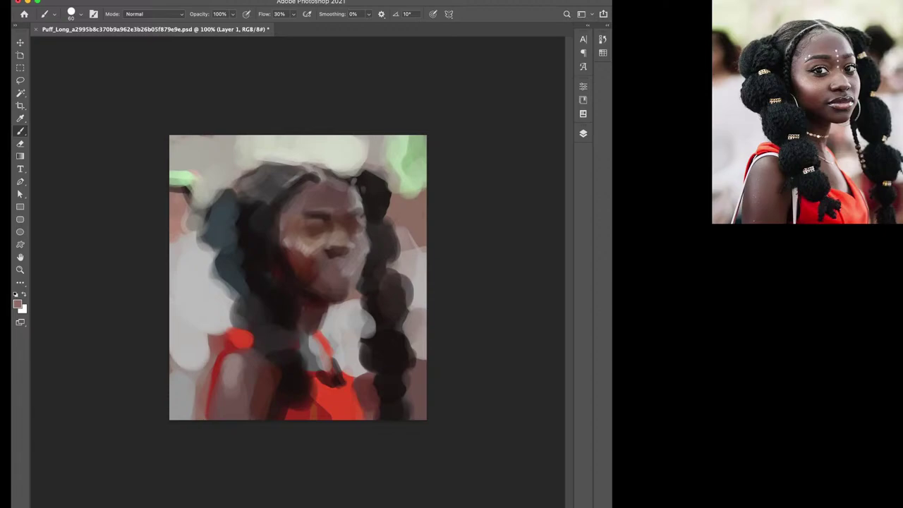
Deepen the chin and neck with dark brown strokes and darken a spot near the eye
alt+click(353, 281)
alt+click(355, 299)
alt+click(357, 296)
mouse_move(353, 303)
mouse_down()
mouse_move(338, 322)
mouse_move(334, 312)
mouse_move(342, 329)
mouse_up()
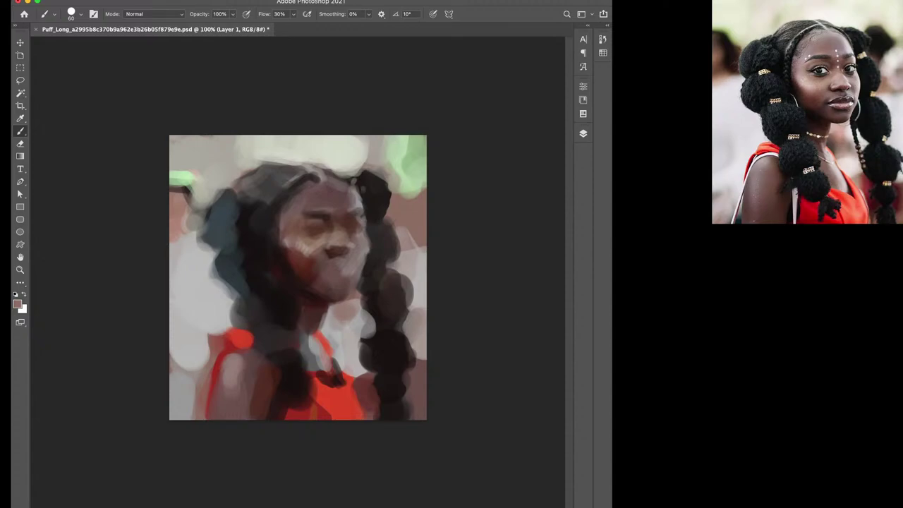
alt+click(366, 307)
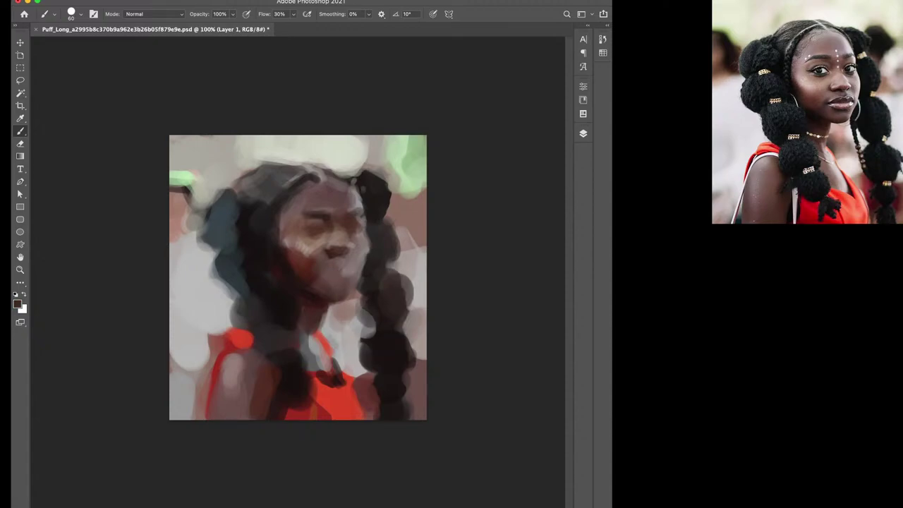
alt+click(333, 213)
Lighten the forehead along the hairline with a mauve-rose skin tone
key(bracketright)
alt+click(331, 232)
mouse_move(331, 189)
mouse_down()
mouse_move(349, 178)
mouse_move(315, 180)
mouse_up()
click(296, 190)
Dab dark paint near the left eye, then brighten the surrounding skin with mauve-grey
key(bracketleft)
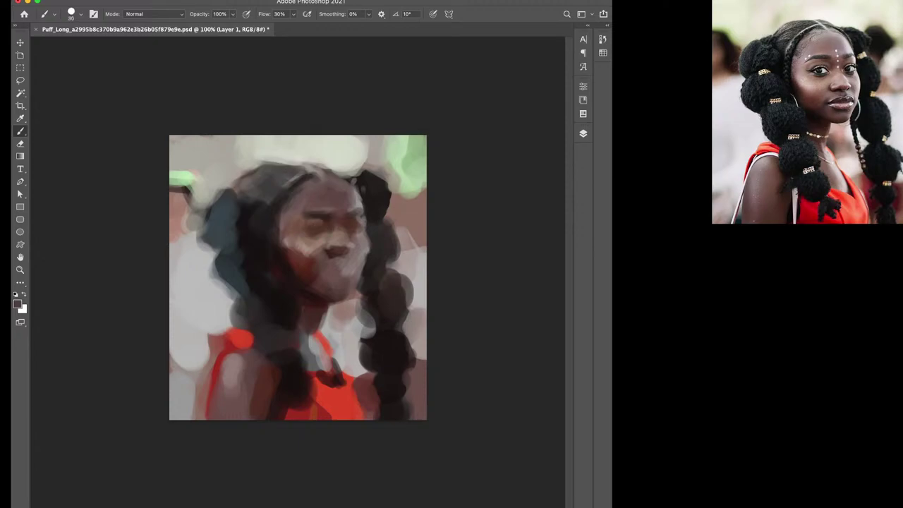
key(bracketleft)
key(bracketleft)
click(302, 218)
alt+click(292, 214)
key(bracketright)
Add brighter skin dabs on the cheek and around the nose and mouth
key(bracketright)
key(bracketleft)
click(299, 223)
key(bracketright)
key(bracketright)
click(295, 241)
alt+click(335, 240)
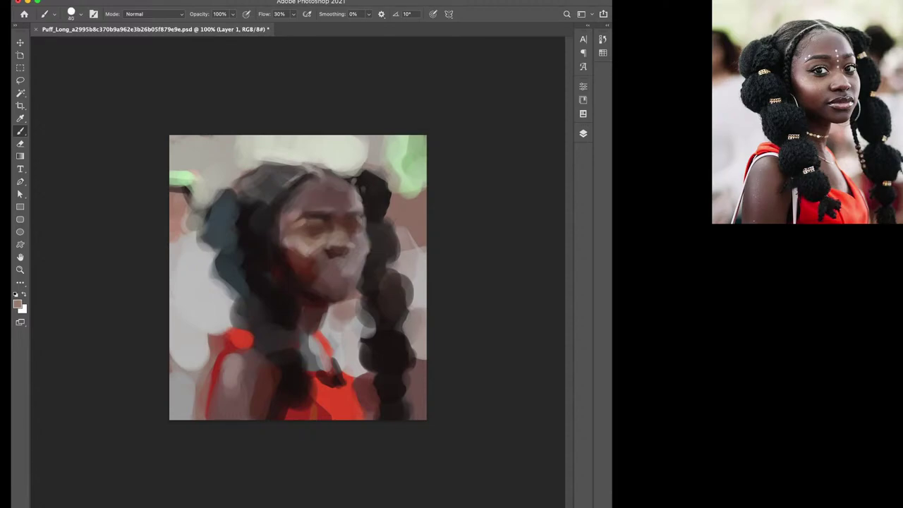
click(341, 248)
alt+click(333, 237)
alt+click(322, 261)
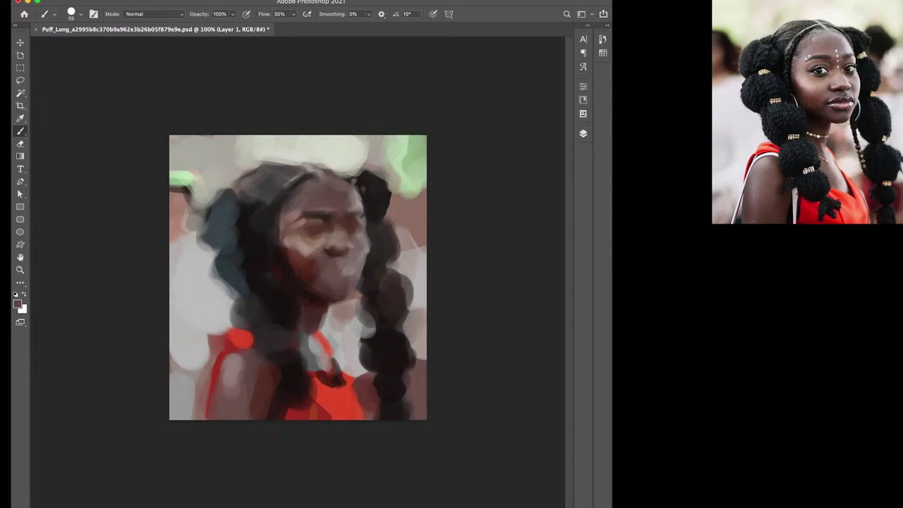
Paint a light grey hair highlight, then lighten the green top-right patch with a size-40 brush
key(v)
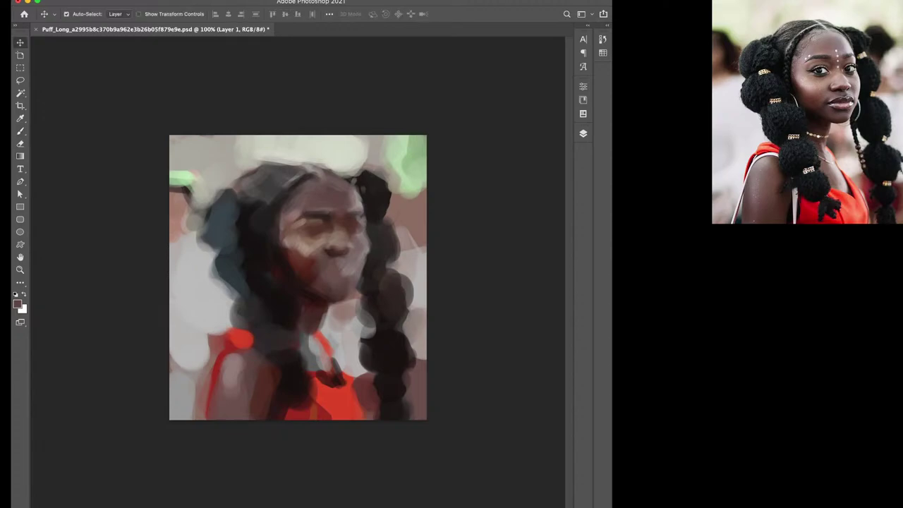
key(b)
drag(351, 154, 352, 169)
alt+click(342, 150)
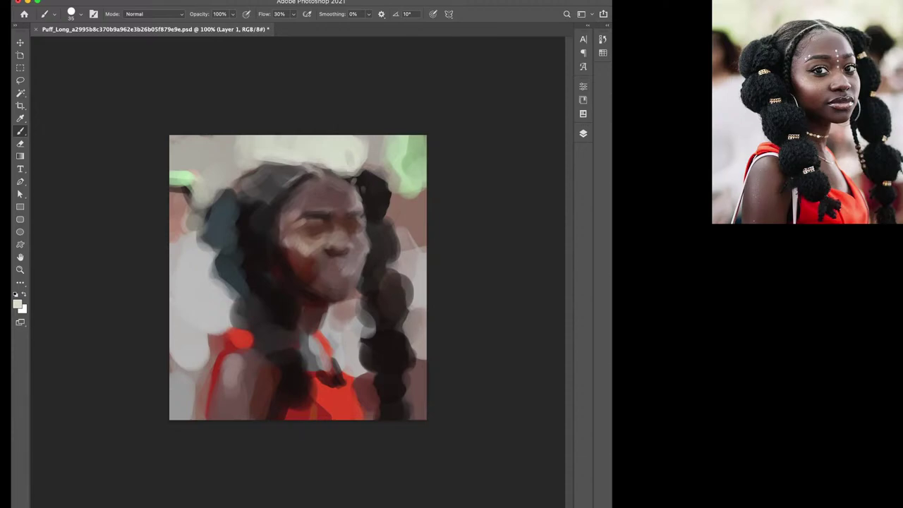
alt+click(345, 177)
key(bracketright)
mouse_move(416, 148)
mouse_down()
mouse_move(409, 171)
mouse_move(422, 209)
mouse_move(390, 212)
mouse_move(378, 227)
mouse_up()
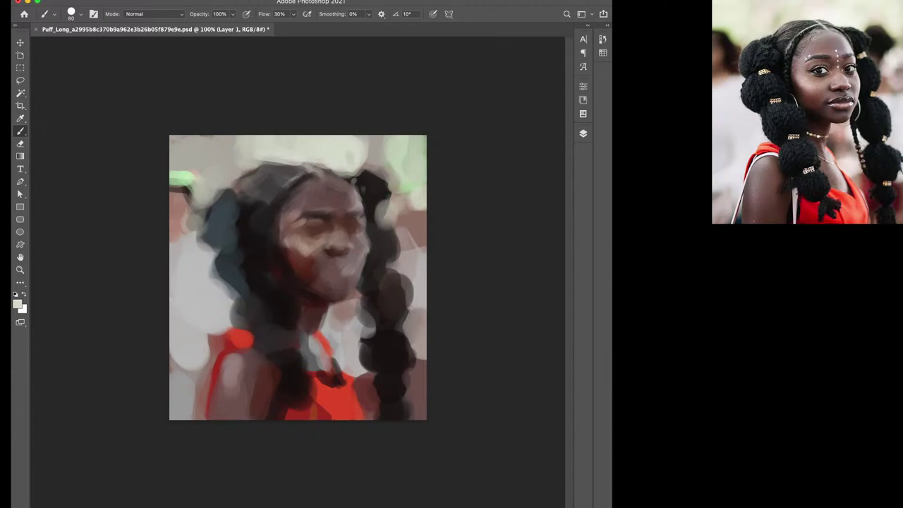
Cover the light patch in the upper-right hair with black, then repaint it light grey at size 30
key(d)
mouse_move(381, 173)
mouse_down()
mouse_move(401, 202)
mouse_move(369, 168)
mouse_up()
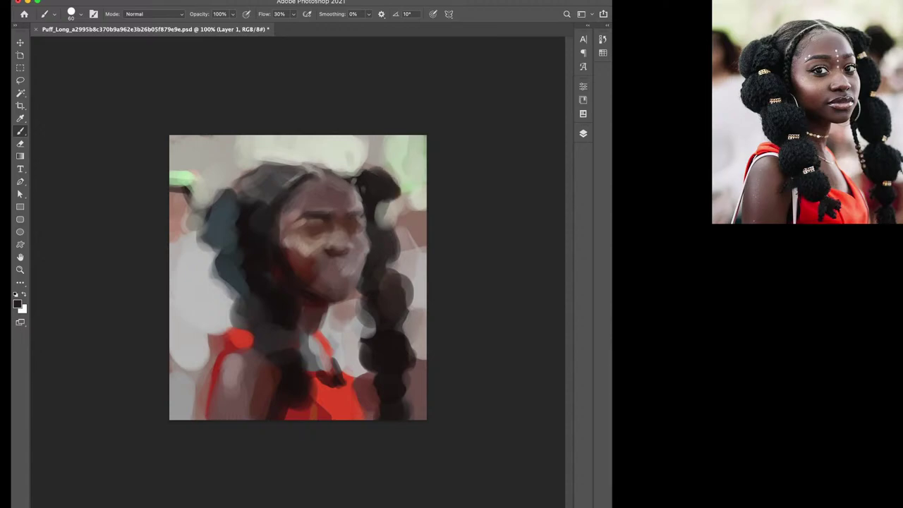
alt+click(212, 296)
key(bracketleft)
mouse_move(354, 177)
mouse_down()
mouse_move(385, 187)
mouse_move(380, 217)
mouse_move(394, 233)
mouse_up()
Add near-black strokes at the top-right of the head and in the hair right of the face
alt+click(380, 212)
key(bracketright)
key(bracketright)
key(bracketright)
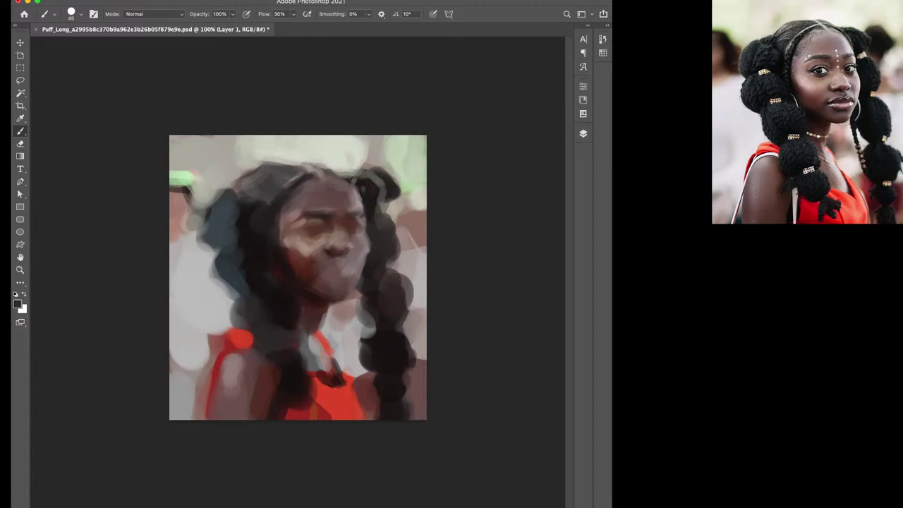
key(d)
drag(356, 183, 365, 230)
key(bracketleft)
drag(370, 243, 364, 274)
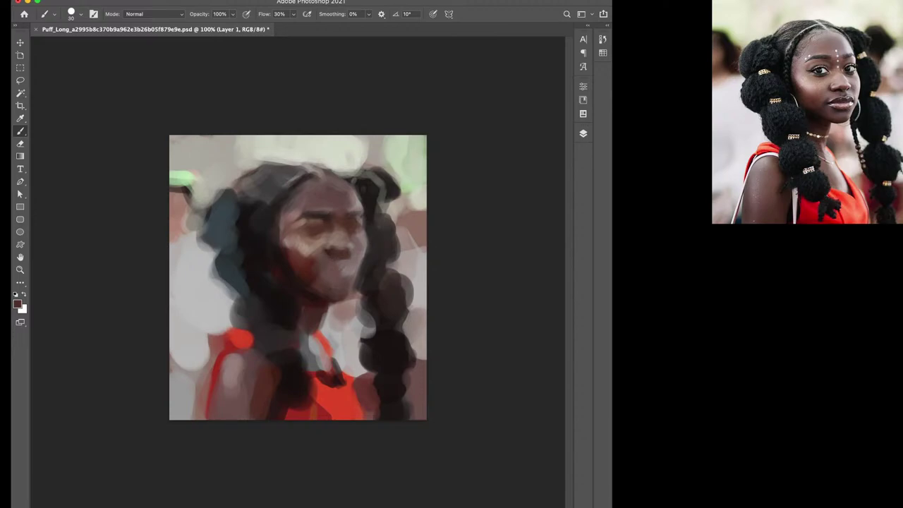
Sample skin and chest browns, resizing the brush between 15 and 40
alt+click(342, 234)
key(bracketleft)
key(bracketleft)
key(bracketleft)
alt+click(326, 321)
key(bracketright)
key(bracketright)
alt+click(312, 345)
alt+click(314, 341)
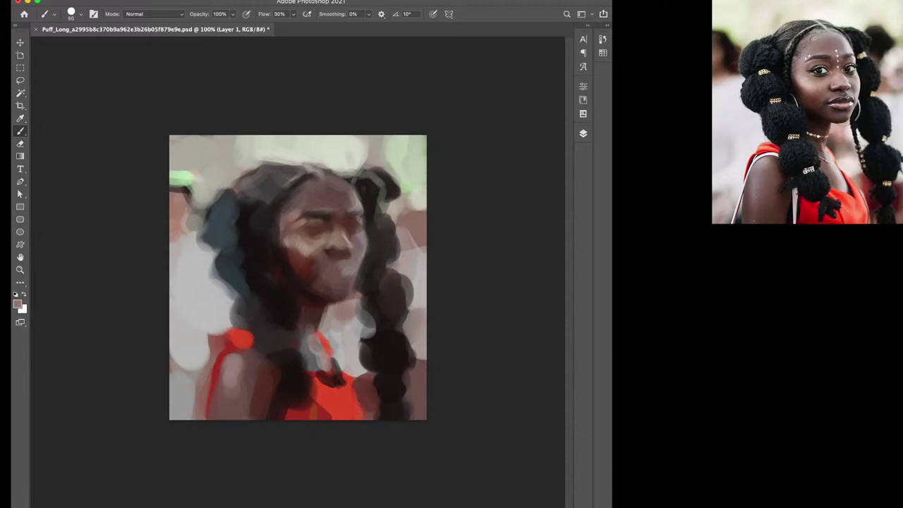
Lighten a small chest patch and paint near-black hair strokes over the red top at size 40
drag(308, 354, 318, 367)
alt+click(342, 392)
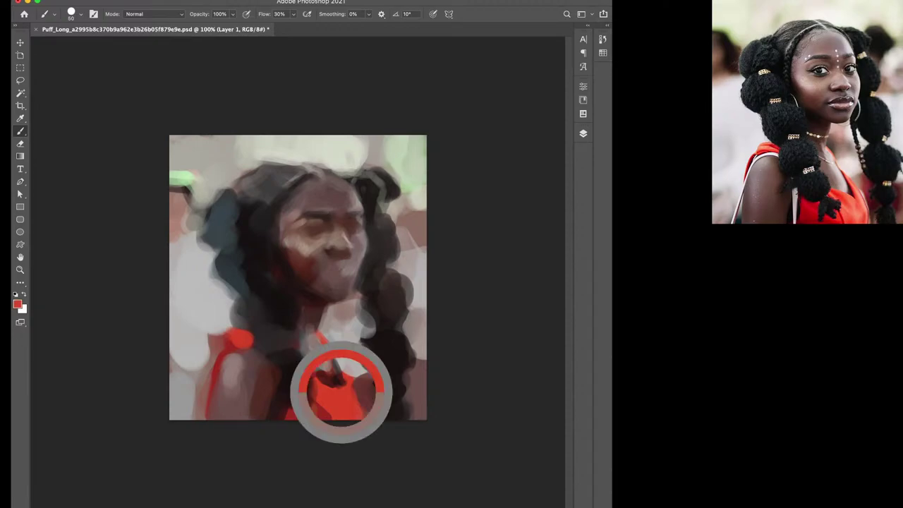
alt+click(288, 372)
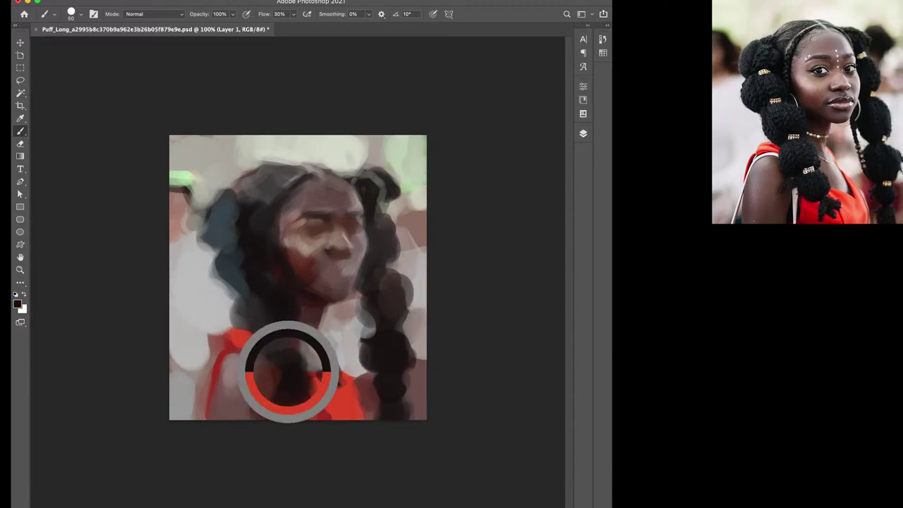
key(bracketleft)
mouse_move(297, 408)
mouse_down()
mouse_move(301, 418)
mouse_move(321, 409)
mouse_up()
Sample neck and face browns and lower the brush flow to 15%
alt+click(287, 337)
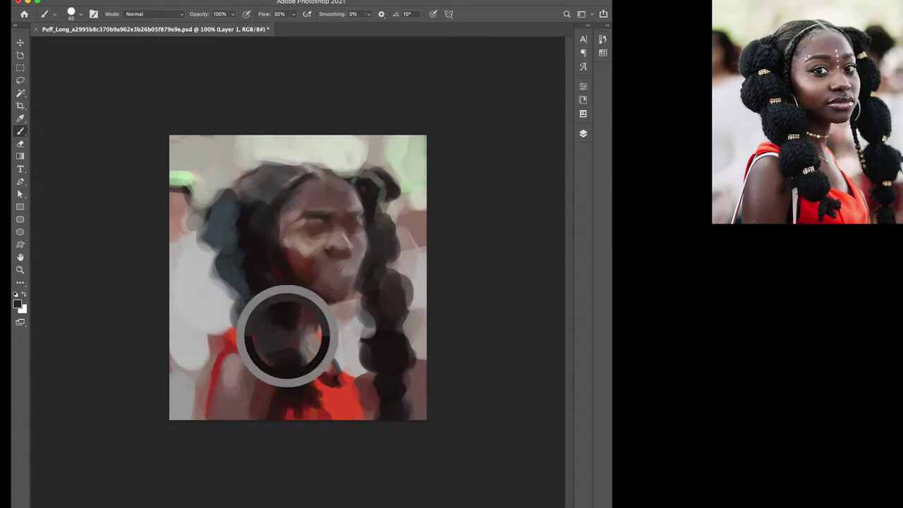
key(d)
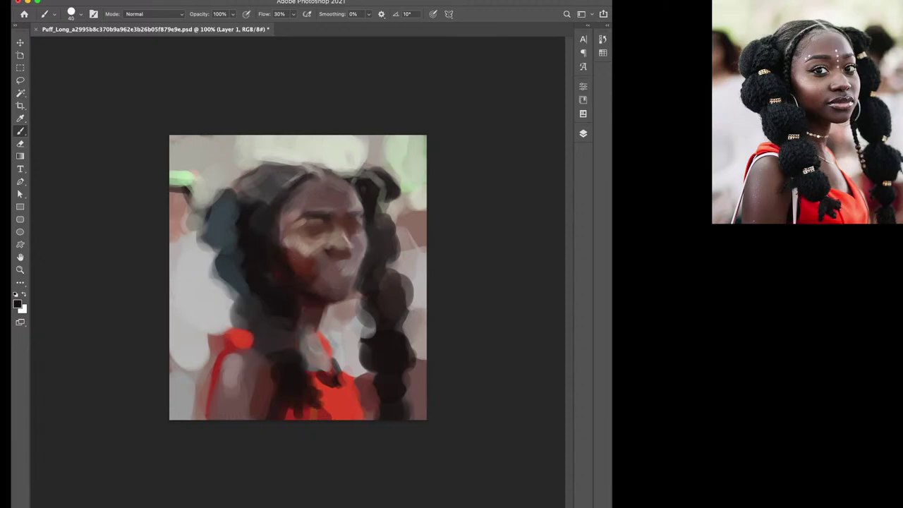
alt+click(285, 222)
alt+click(314, 294)
key(shift+1)
key(shift+5)
alt+click(302, 263)
alt+click(313, 248)
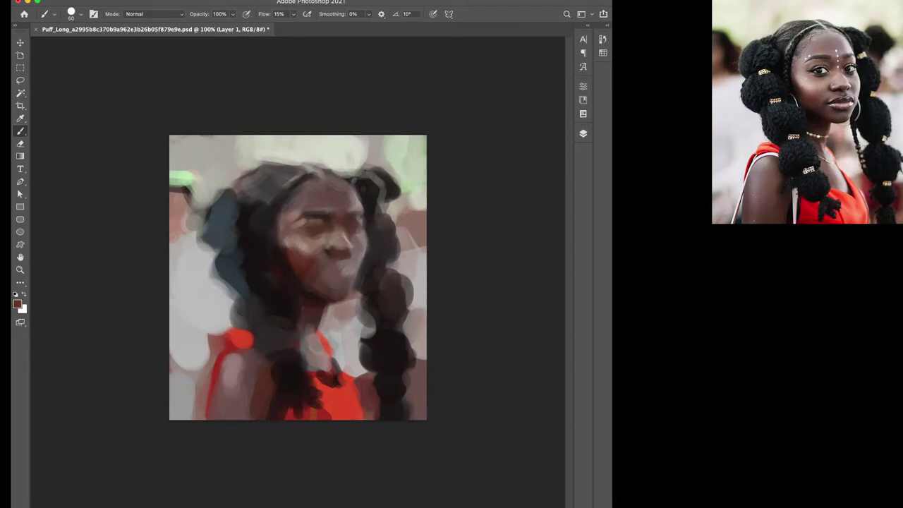
Darken beside the nose, then lighten the nose and cheek with light grey at size 30
drag(310, 245, 322, 246)
alt+click(338, 234)
alt+click(318, 231)
alt+click(322, 213)
key(bracketleft)
key(bracketleft)
key(bracketright)
alt+click(416, 269)
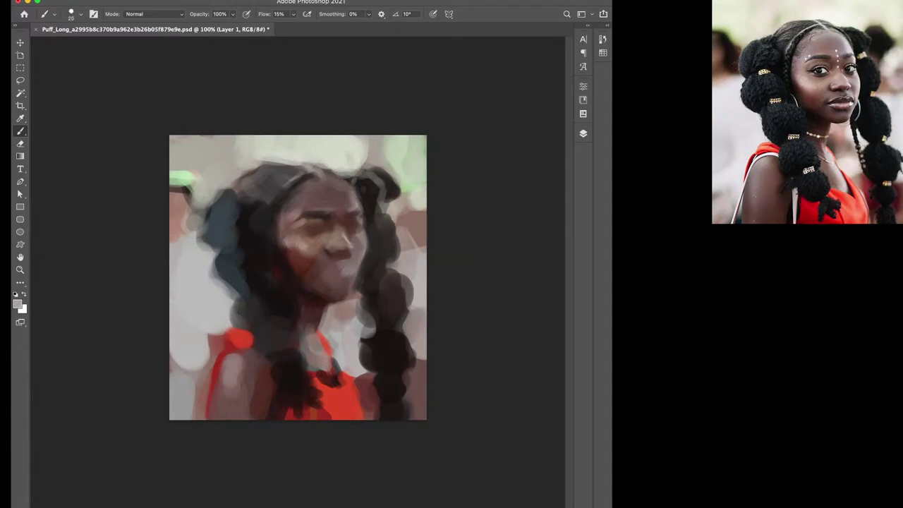
drag(351, 207, 354, 192)
Dab light grey highlights onto the right cheek, then shrink the brush to 20
alt+click(368, 227)
alt+click(360, 218)
alt+click(368, 226)
alt+click(368, 227)
alt+click(360, 219)
alt+click(354, 226)
alt+click(355, 202)
alt+click(355, 203)
mouse_move(361, 245)
mouse_down()
mouse_move(369, 240)
mouse_move(362, 271)
mouse_up()
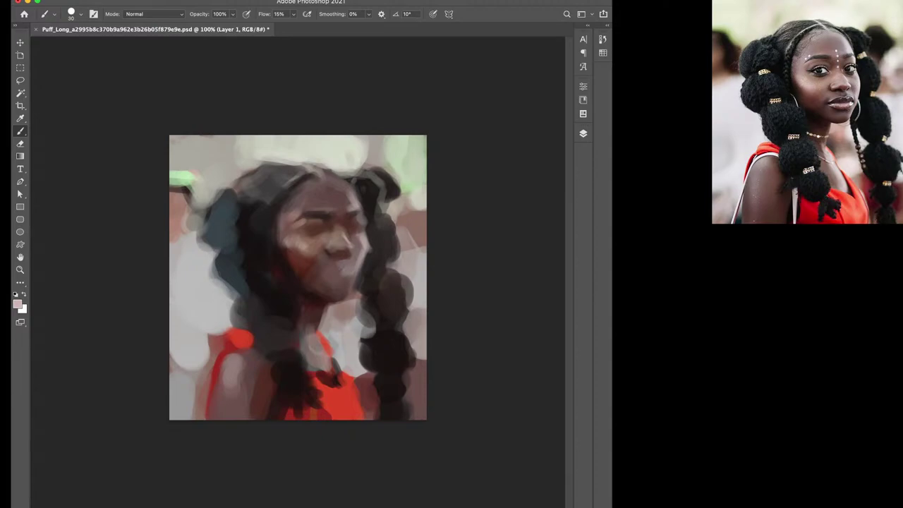
key(bracketleft)
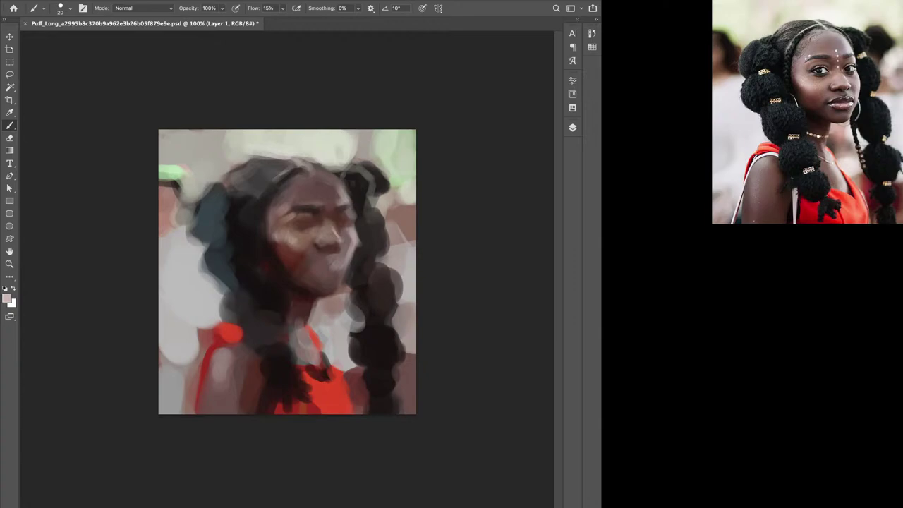
Zoom the view in on the face at 200%
key(ctrl+plus)
key(ctrl+plus)
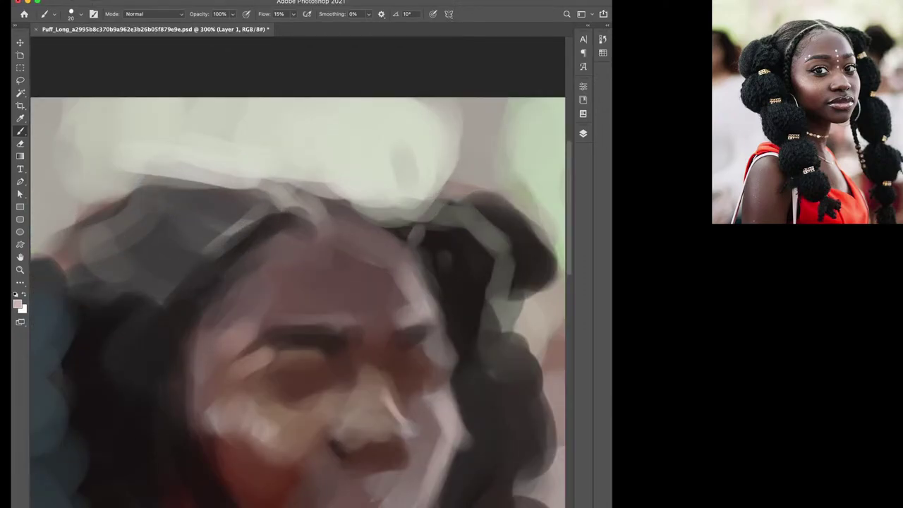
key(ctrl+minus)
key(ctrl+minus)
key(ctrl+plus)
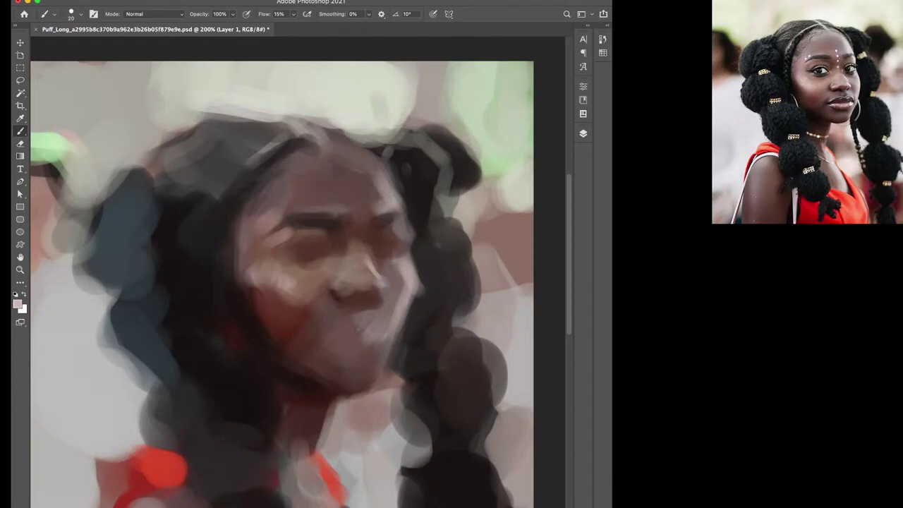
scroll(282, 283, down, 3)
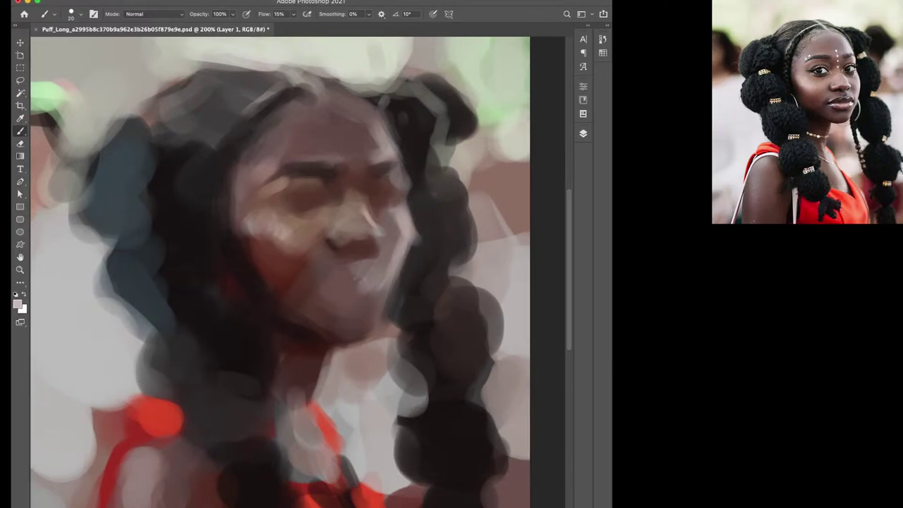
Paint a light stroke at the hair edge with a size-25 brush, save, and set flow to 14%
key(d)
alt+click(379, 123)
key(bracketright)
drag(378, 118, 380, 148)
key(ctrl+s)
key(shift+1)
key(shift+4)
Cover the hair-edge stroke with dark paint, add light pink, save, and brighten the right background
alt+click(375, 125)
drag(376, 125, 379, 152)
alt+click(377, 135)
key(ctrl+s)
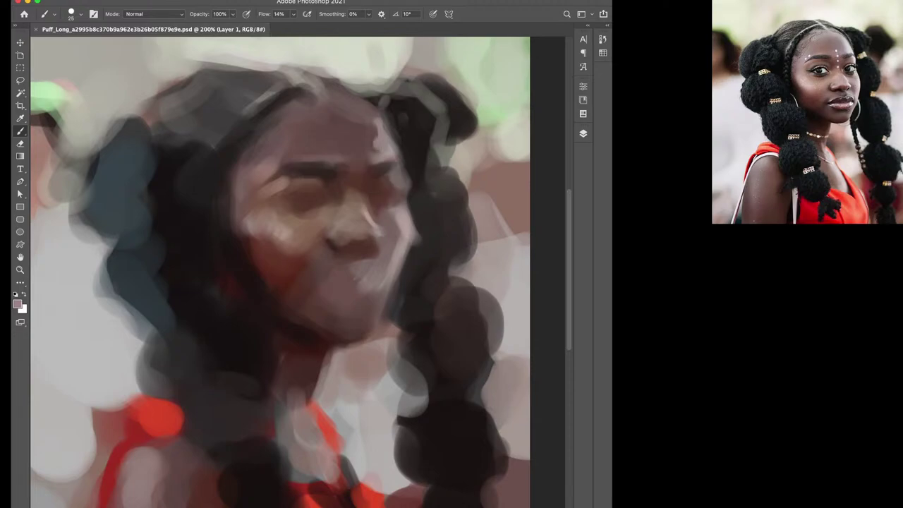
alt+click(514, 137)
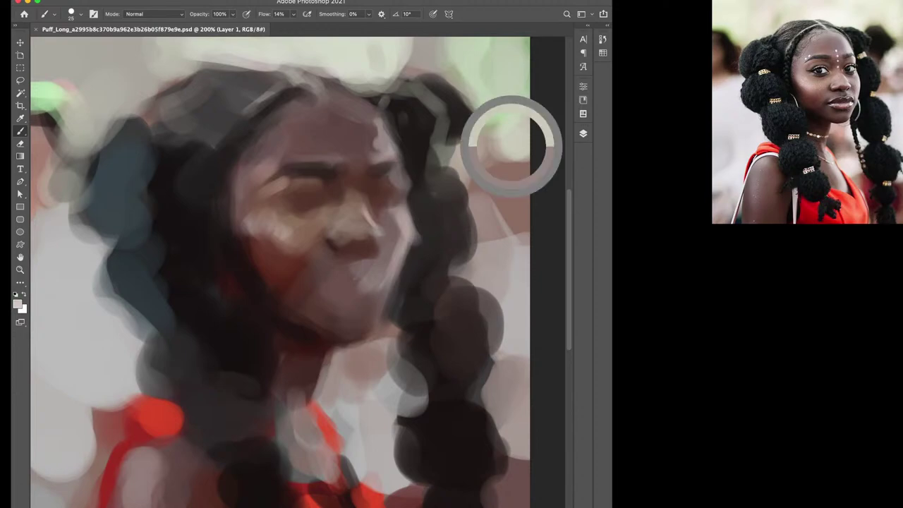
drag(513, 157, 495, 170)
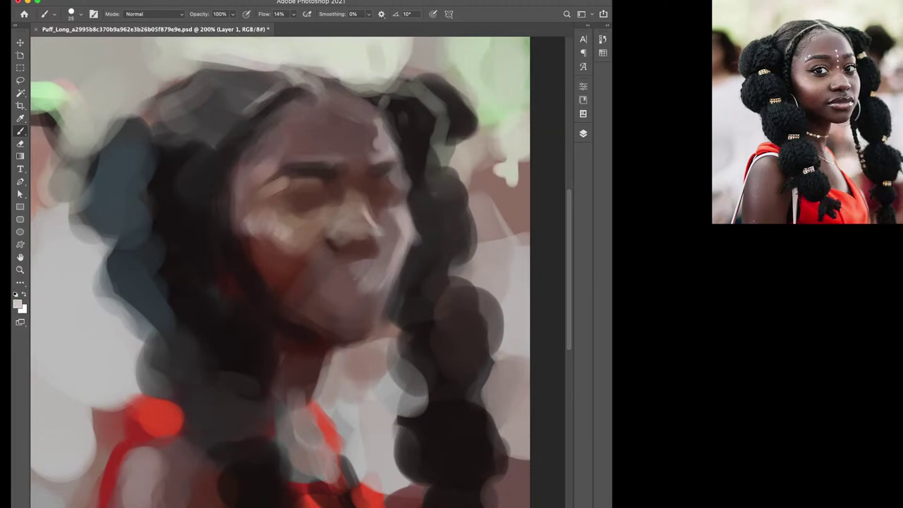
Raise flow to 24% at size 40 and dab light pink on the cheek and pinkish brown near the chest
alt+click(251, 277)
key(bracketright)
key(bracketright)
key(bracketright)
alt+click(260, 293)
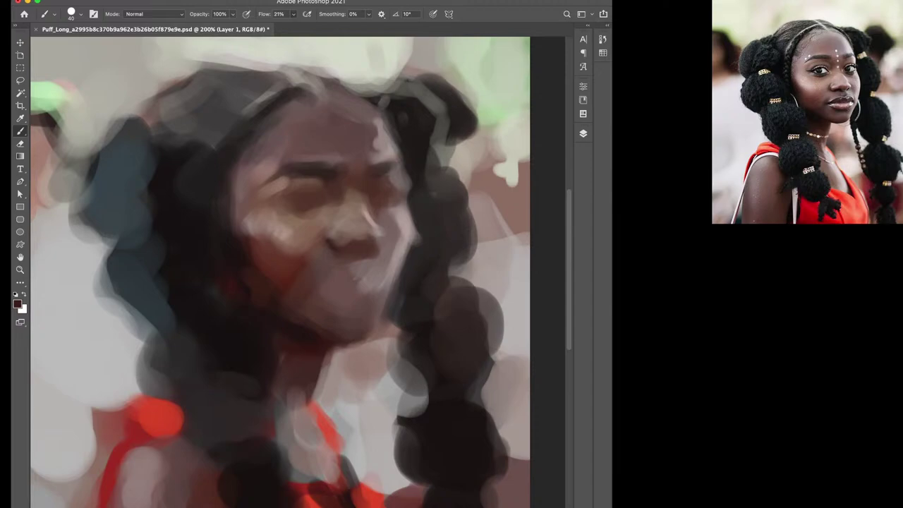
key(shift+2)
key(shift+4)
alt+click(358, 137)
alt+click(379, 145)
click(374, 427)
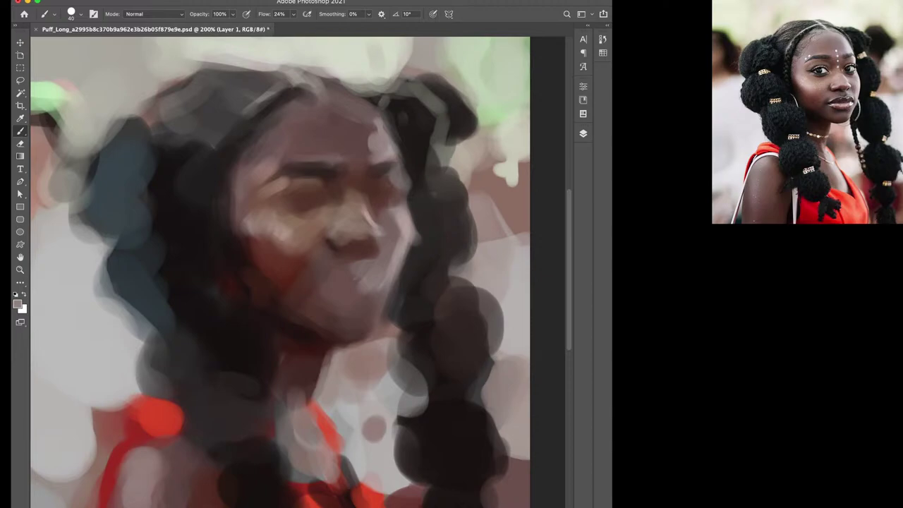
Paint light grey over the lower background, then darken the red blob's edge and under the chin
alt+click(379, 433)
drag(378, 430, 366, 422)
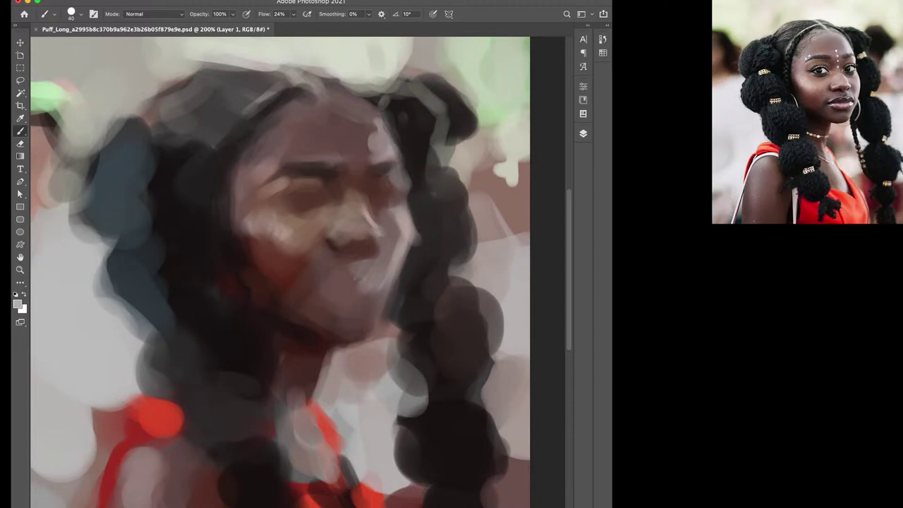
alt+click(348, 424)
drag(317, 423, 322, 449)
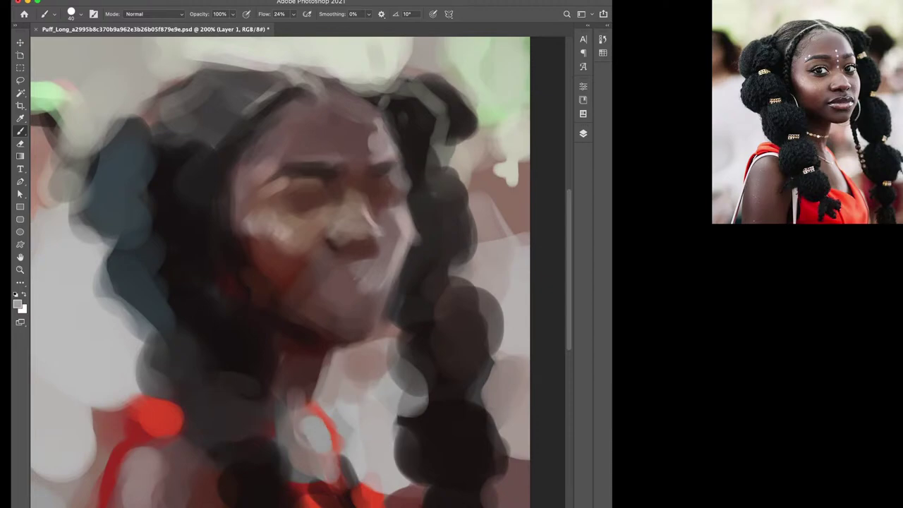
key(d)
drag(181, 409, 179, 429)
key(d)
click(220, 298)
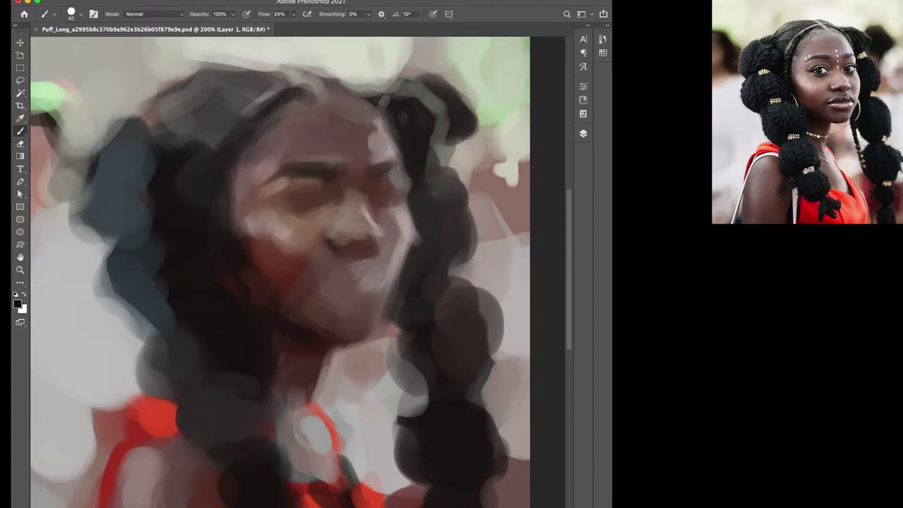
Paint the nostril at size 10 and the right cheek edge at 30, save, and add an upper-left hair stroke
key(bracketleft)
key(bracketleft)
key(bracketleft)
click(346, 250)
alt+click(348, 248)
drag(350, 250, 343, 250)
alt+click(395, 226)
key(bracketright)
key(bracketright)
drag(406, 218, 395, 253)
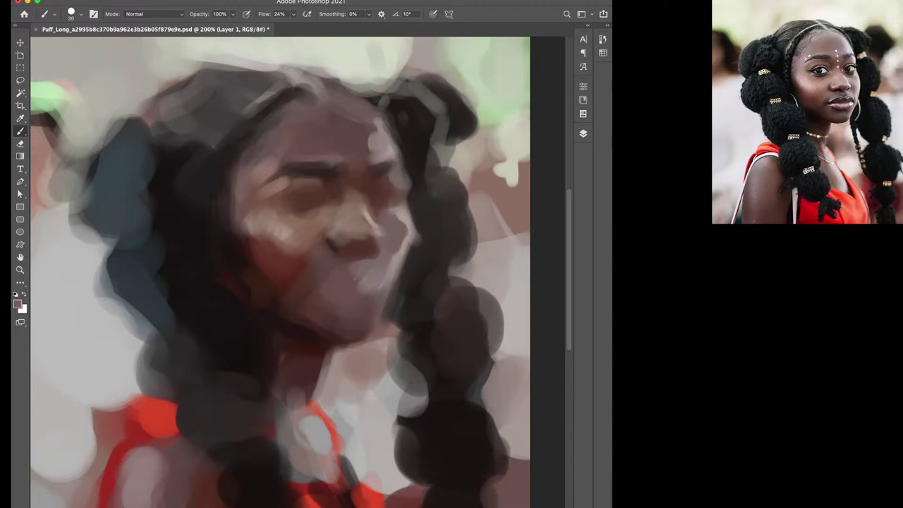
key(ctrl+s)
key(alt)
drag(96, 95, 95, 126)
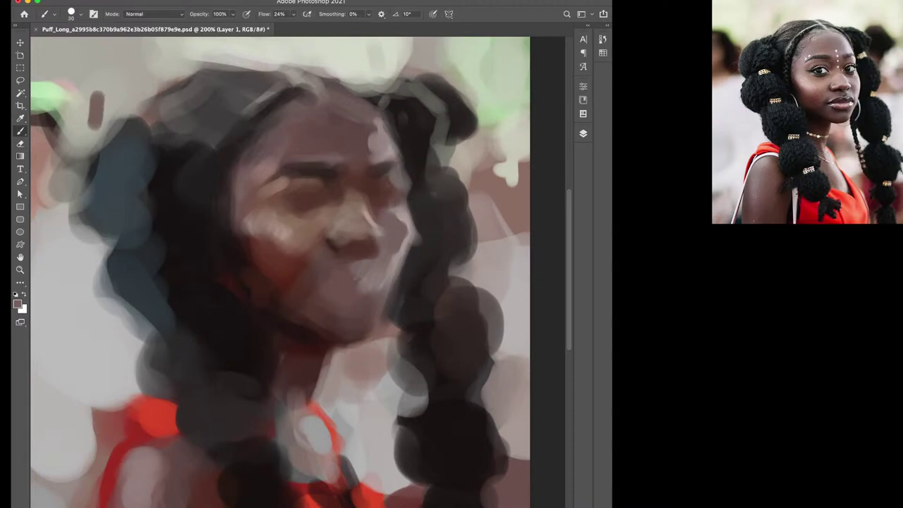
Add dark strokes along the top of the hair, changing brush flow between 39%, 67% and 29%
key(ctrl+z)
key(shift+3)
key(shift+9)
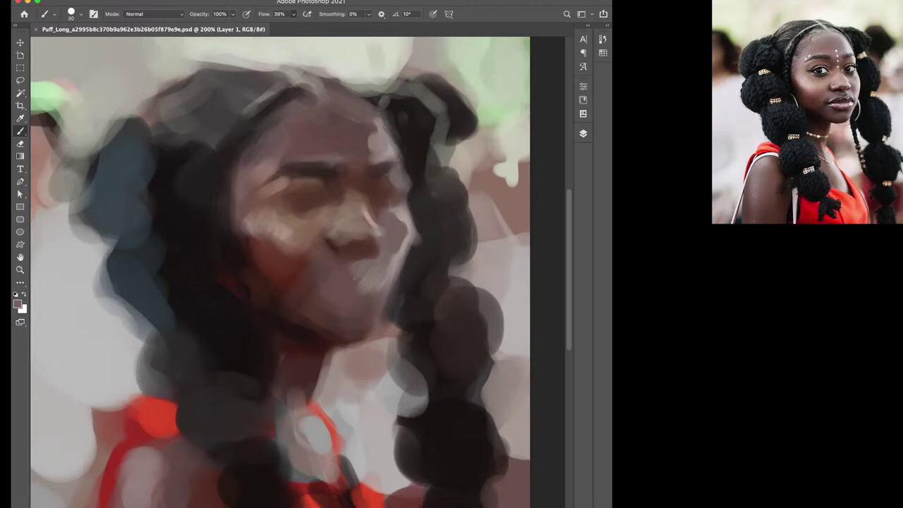
drag(144, 60, 144, 75)
key(shift+6)
key(shift+7)
mouse_move(188, 56)
mouse_down()
mouse_move(187, 68)
mouse_move(175, 62)
mouse_up()
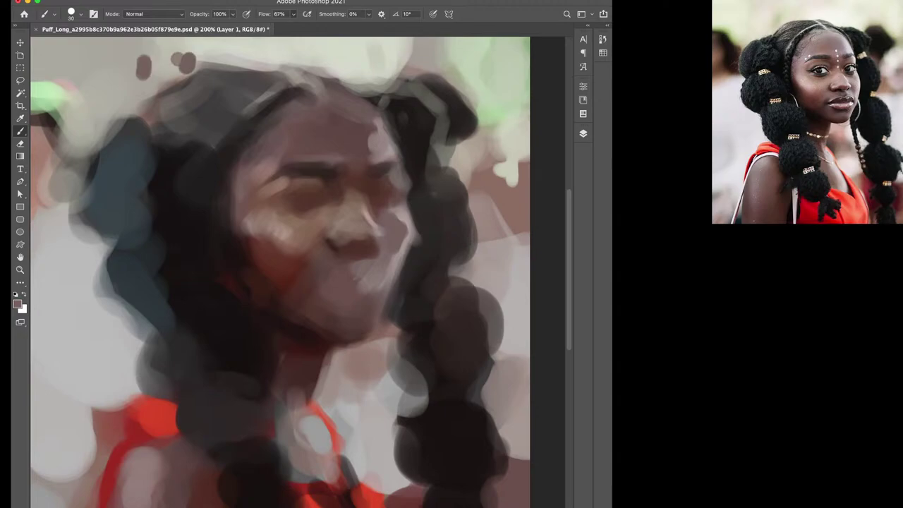
key(shift+2)
key(shift+9)
drag(115, 70, 113, 86)
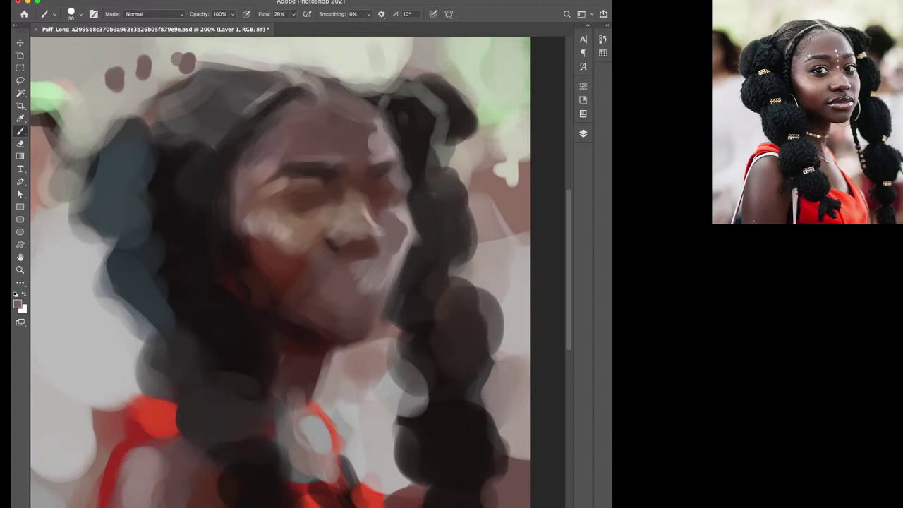
Cover the dark dabs above the head with light grey, softening the top at 54% opacity
alt+click(93, 68)
drag(114, 77, 197, 63)
drag(143, 55, 142, 75)
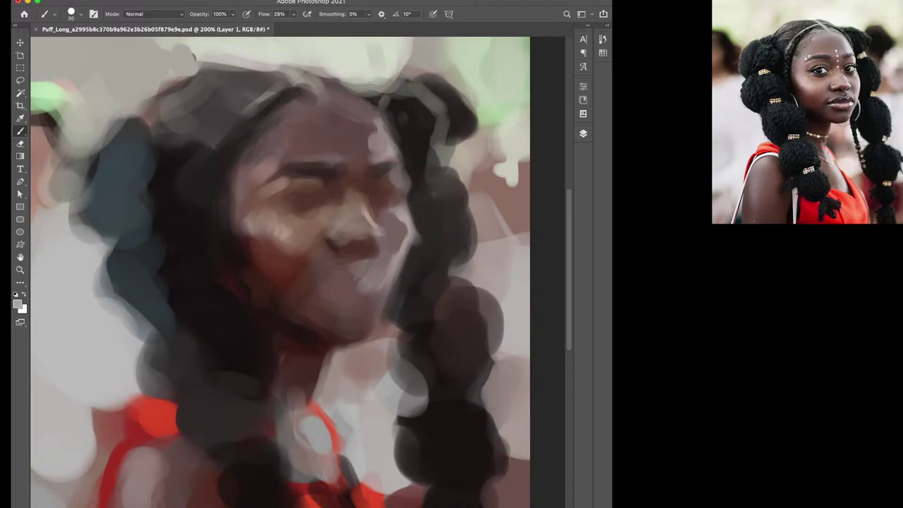
key(5)
key(4)
drag(224, 53, 204, 42)
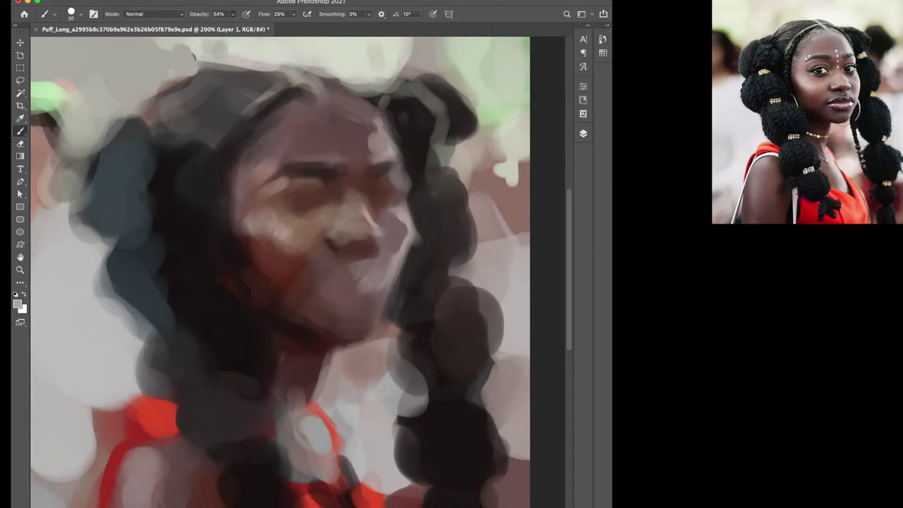
key(0)
drag(309, 40, 310, 51)
alt+click(311, 45)
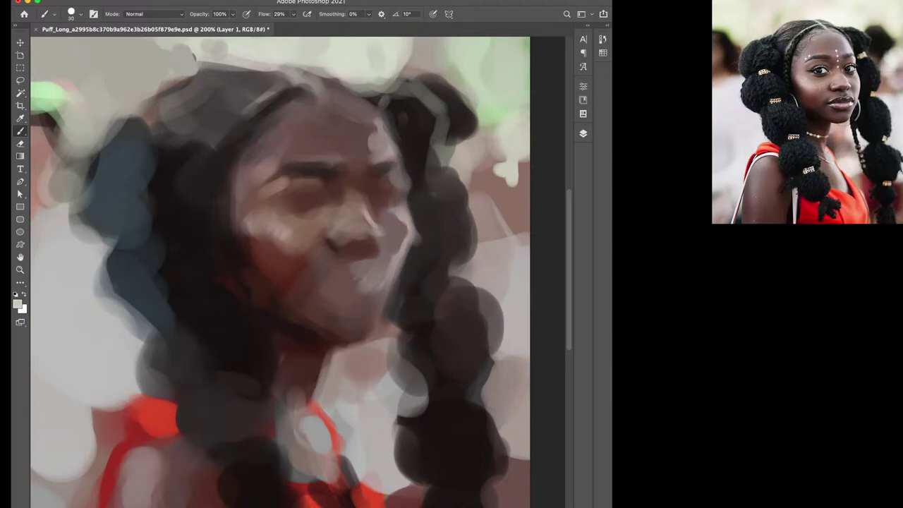
Lighten the nose with a muted brownish-mauve skin tone, discarding a dark eye stroke, and save
key(d)
key(bracketleft)
drag(371, 171, 388, 170)
key(ctrl+z)
alt+click(353, 310)
drag(345, 192, 336, 203)
key(bracketright)
key(ctrl+s)
drag(363, 240, 372, 237)
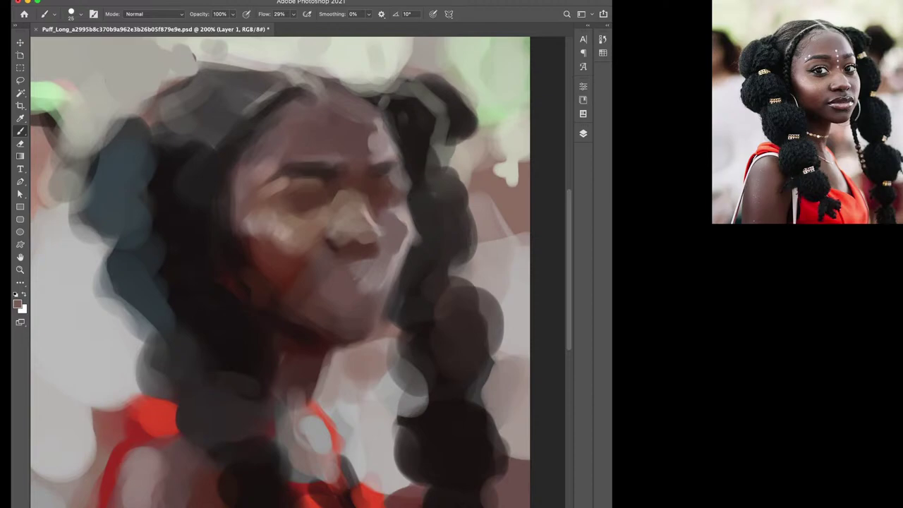
Paint brown marks on the left background, cover them with light grey, and save
mouse_move(73, 332)
mouse_down()
mouse_move(69, 353)
mouse_move(86, 364)
mouse_move(90, 339)
mouse_up()
drag(65, 295, 71, 310)
mouse_move(65, 270)
mouse_down()
mouse_move(69, 297)
mouse_move(55, 317)
mouse_move(70, 330)
mouse_move(76, 368)
mouse_move(65, 299)
mouse_move(62, 353)
mouse_up()
alt+click(92, 340)
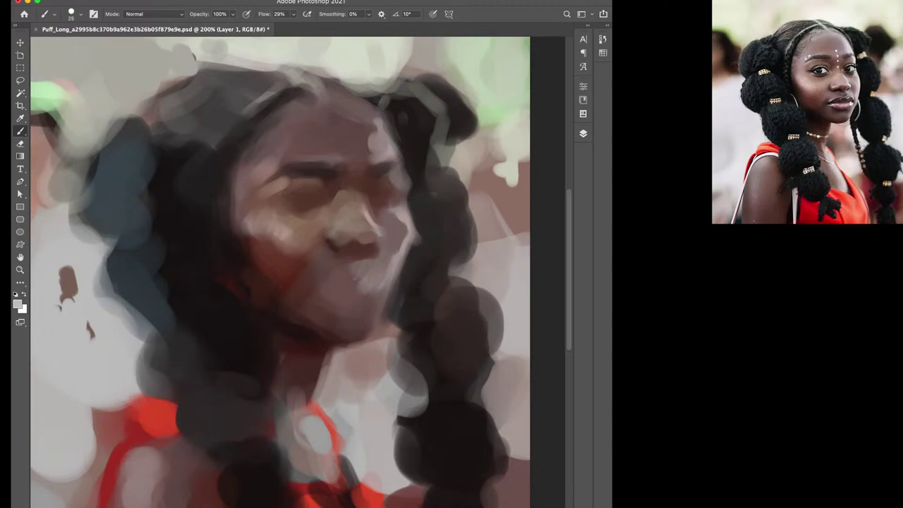
drag(68, 310, 62, 269)
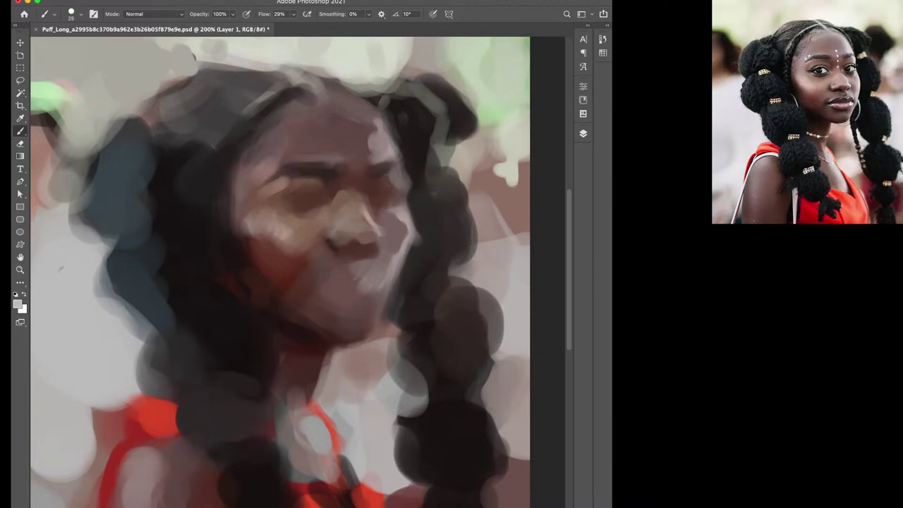
drag(91, 321, 65, 332)
key(super+s)
alt+click(338, 202)
key(ctrl+s)
Darken the right braid's edge and write test letters 'TE' on the left background
alt+click(452, 297)
mouse_move(457, 295)
mouse_down()
mouse_move(460, 271)
mouse_move(475, 285)
mouse_move(463, 281)
mouse_move(467, 288)
mouse_move(473, 277)
mouse_up()
alt+click(494, 283)
alt+click(476, 318)
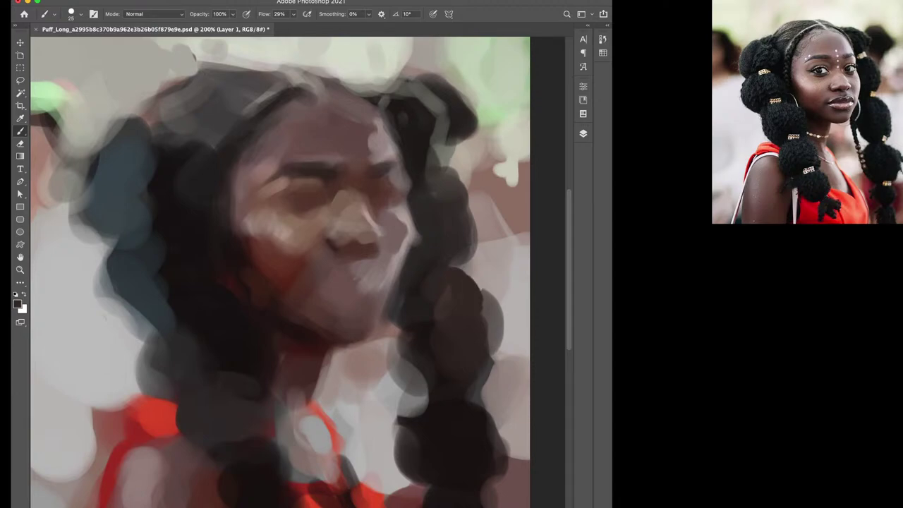
mouse_move(41, 259)
mouse_down()
mouse_move(71, 255)
mouse_move(56, 279)
mouse_up()
mouse_move(87, 253)
mouse_down()
mouse_move(71, 263)
mouse_move(89, 280)
mouse_move(40, 265)
mouse_move(47, 309)
mouse_move(65, 306)
mouse_up()
alt+click(78, 299)
Write small red test letters on the left background, then paint them out with light grey
alt+click(152, 417)
key(bracketleft)
key(bracketleft)
click(43, 294)
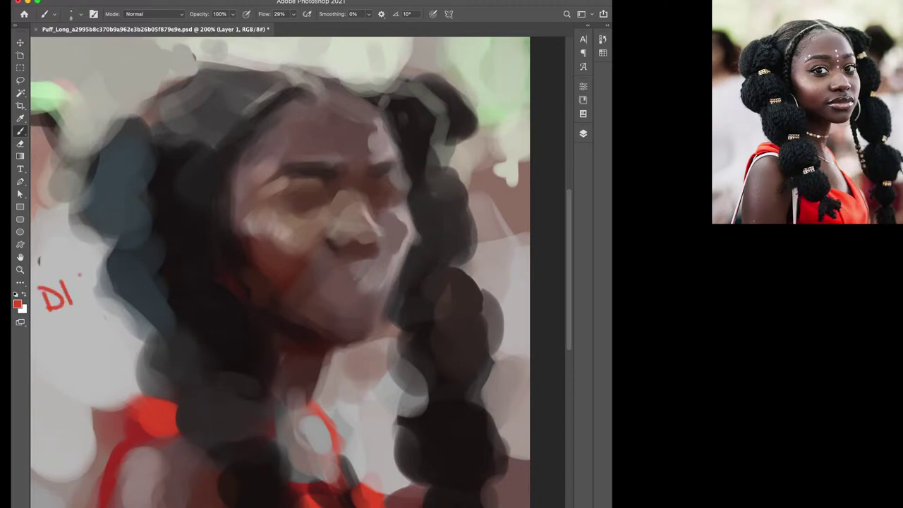
drag(81, 274, 68, 292)
mouse_move(69, 289)
mouse_down()
mouse_move(79, 299)
mouse_move(40, 300)
mouse_up()
alt+click(83, 320)
key(bracketright)
key(bracketright)
key(bracketright)
click(39, 261)
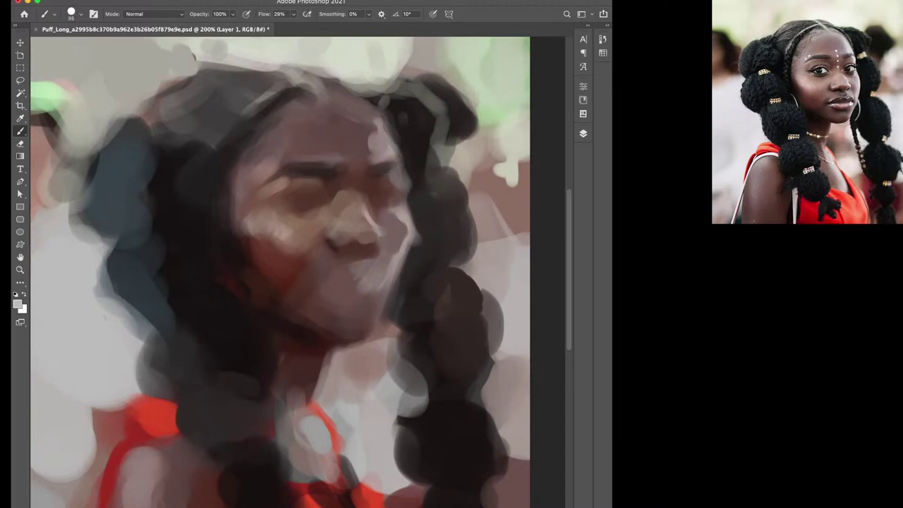
Draw a small red sad face on the background with a size 15 brush
alt+click(152, 416)
key(bracketleft)
key(bracketleft)
mouse_move(56, 325)
mouse_down()
mouse_move(59, 335)
mouse_move(74, 329)
mouse_move(64, 354)
mouse_up()
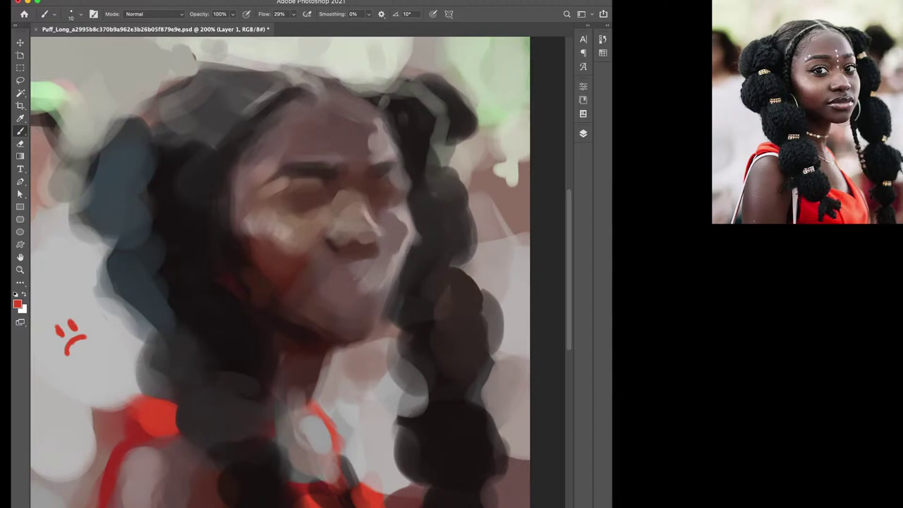
With airbrush build-up on a size 25 brush, add peach strokes along the right edge and save
alt+click(300, 250)
key(bracketright)
key(bracketright)
key(bracketright)
key(shift+alt+p)
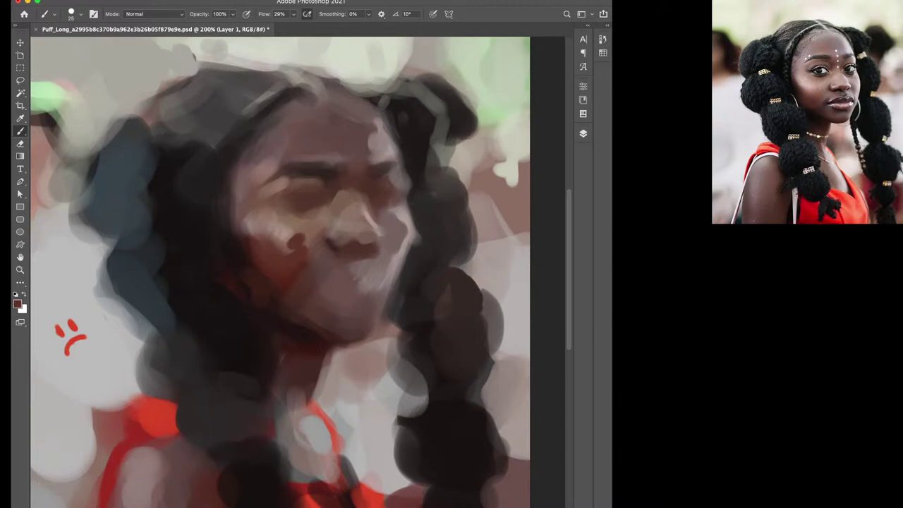
alt+click(297, 241)
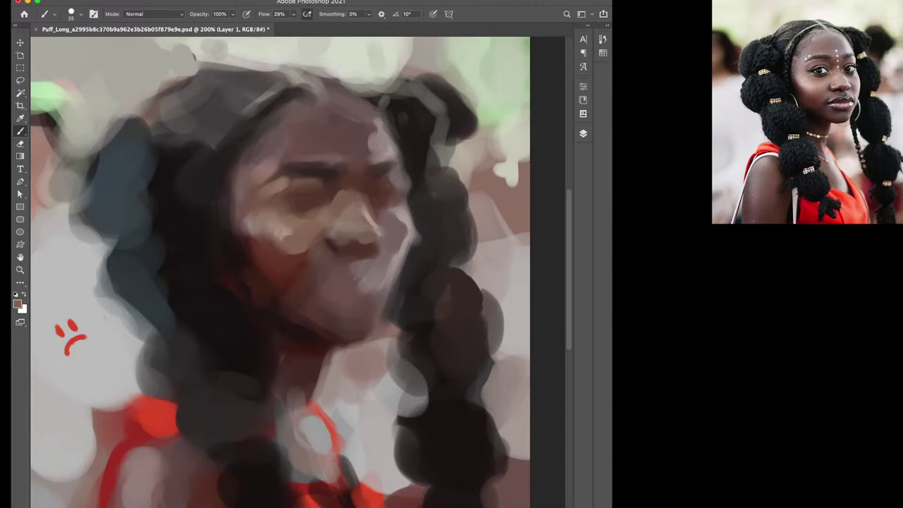
key(ctrl+s)
mouse_move(524, 244)
mouse_down()
mouse_move(503, 172)
mouse_move(520, 178)
mouse_up()
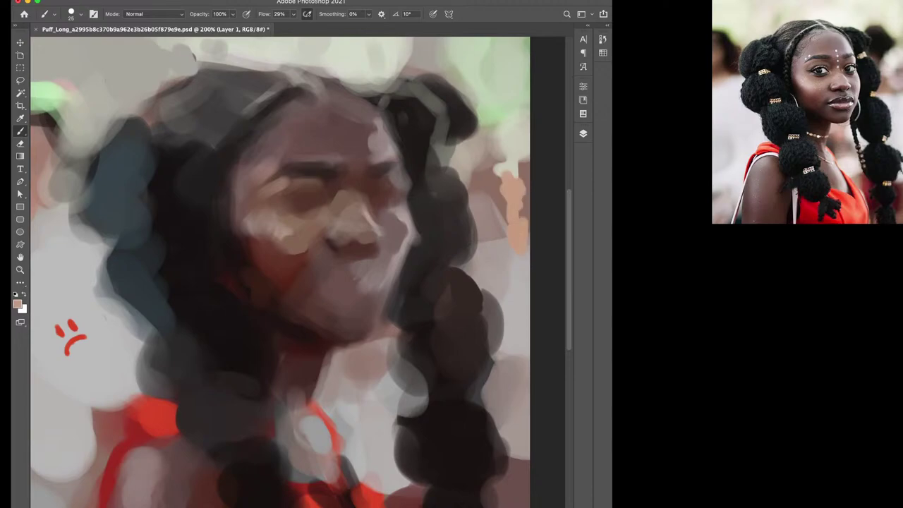
key(super+minus)
key(super+minus)
At 200% zoom, add peach and orange blobs left of the hair, then cover them with light grey
key(super+plus)
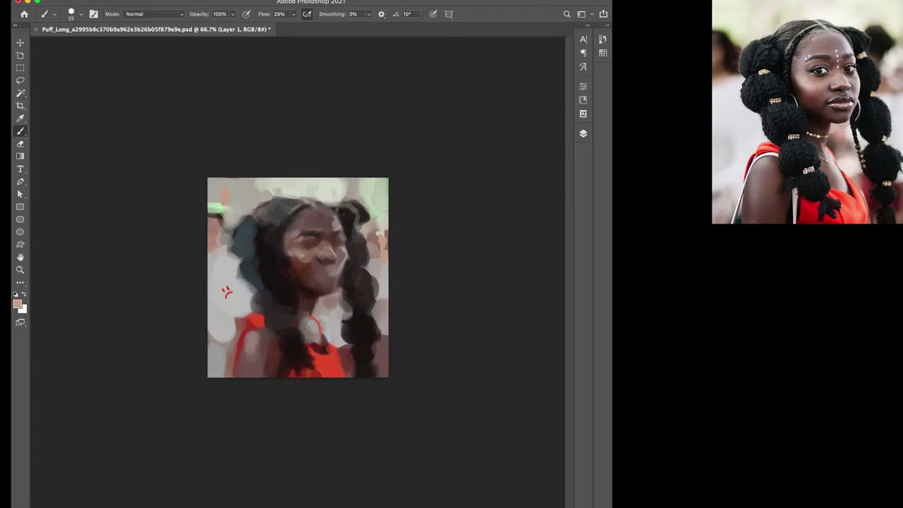
key(super+plus)
drag(140, 288, 129, 298)
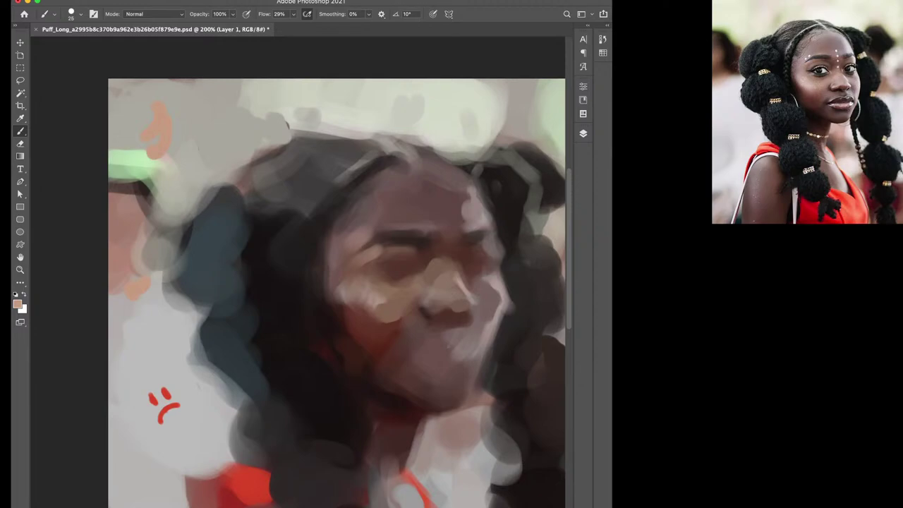
mouse_move(133, 319)
mouse_down()
mouse_move(143, 340)
mouse_move(132, 338)
mouse_move(141, 314)
mouse_up()
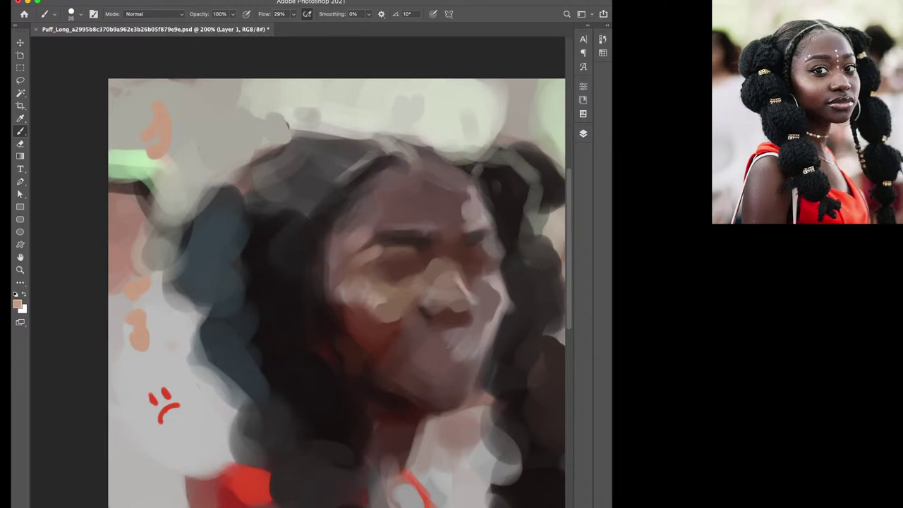
drag(158, 347, 172, 353)
drag(146, 365, 129, 371)
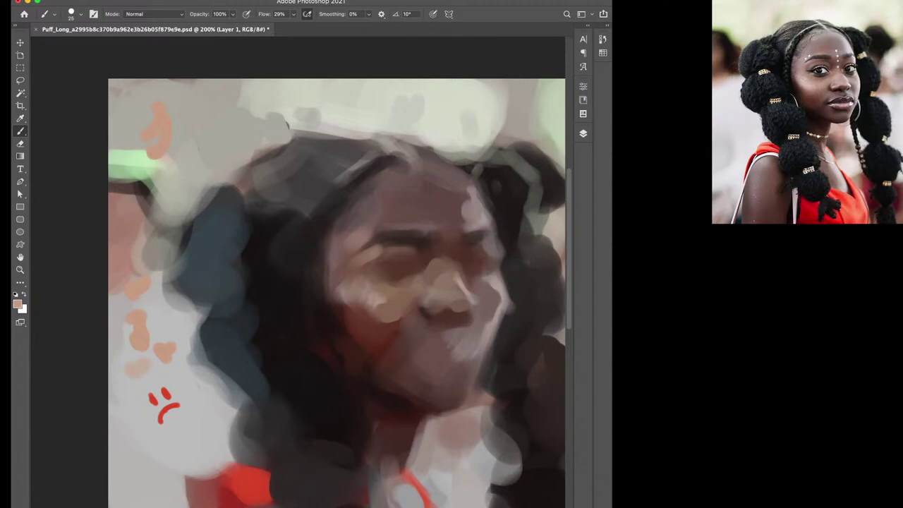
key(bracketright)
drag(173, 344, 161, 361)
mouse_move(145, 300)
mouse_down()
mouse_move(141, 371)
mouse_move(118, 352)
mouse_up()
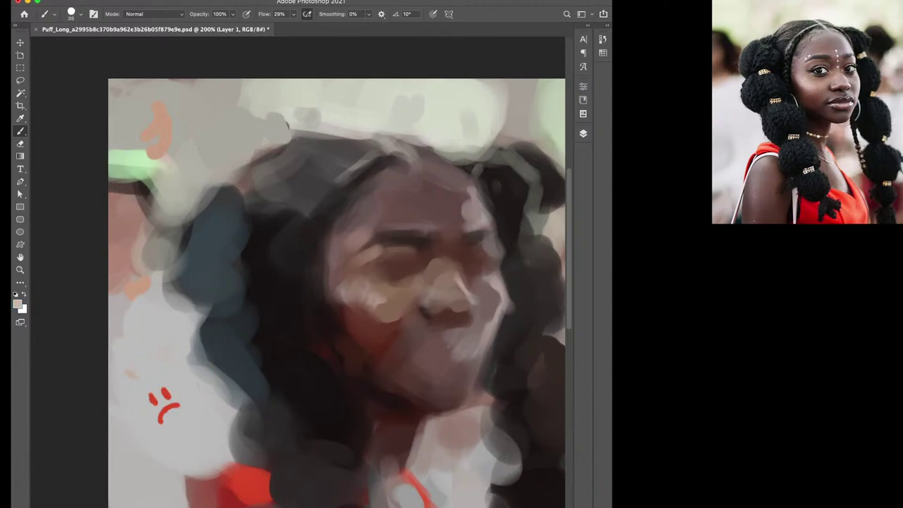
Add a lighter skin dab below the nose and a red-orange accent on the nose tip
alt+click(391, 314)
drag(392, 319, 378, 323)
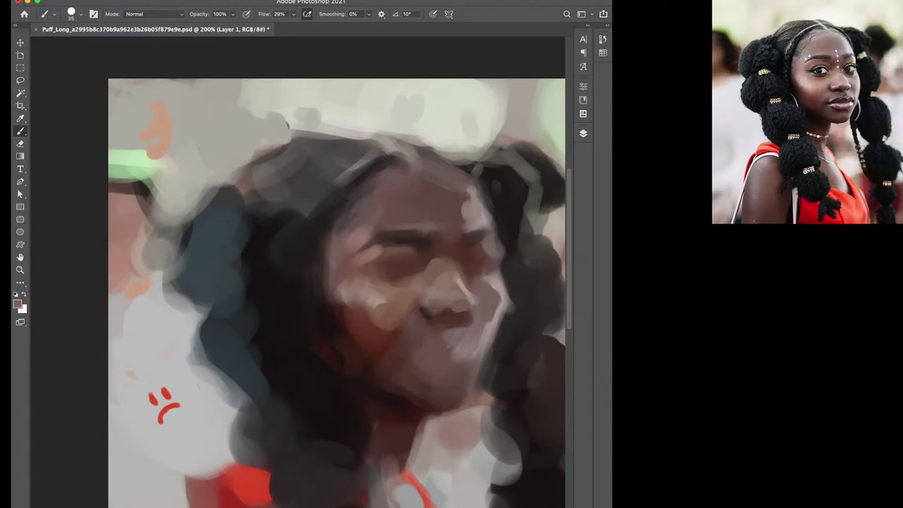
alt+click(426, 349)
alt+click(454, 309)
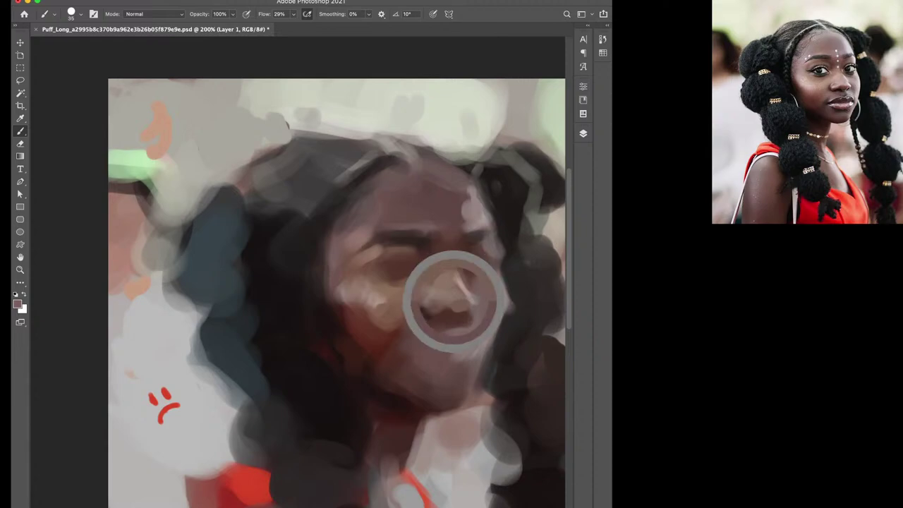
key(bracketleft)
key(bracketleft)
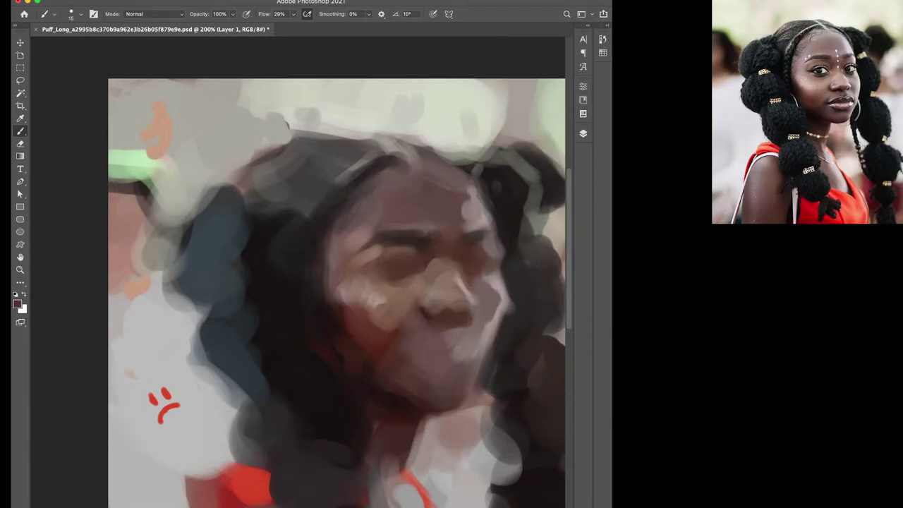
drag(462, 313, 446, 312)
Dab a lighter tone on the nose tip, then set brush size 30 and flow 15%
key(bracketright)
key(bracketright)
key(bracketright)
alt+click(460, 288)
click(445, 279)
key(bracketright)
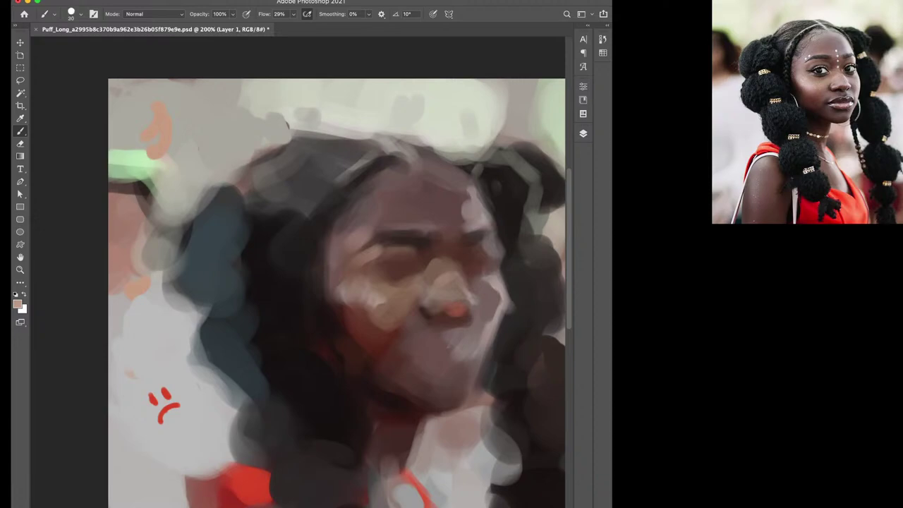
key(shift+1)
key(shift+5)
Sample darker face browns and light grey, adjusting the brush between sizes 10 and 35
alt+click(432, 269)
alt+click(474, 246)
alt+click(423, 241)
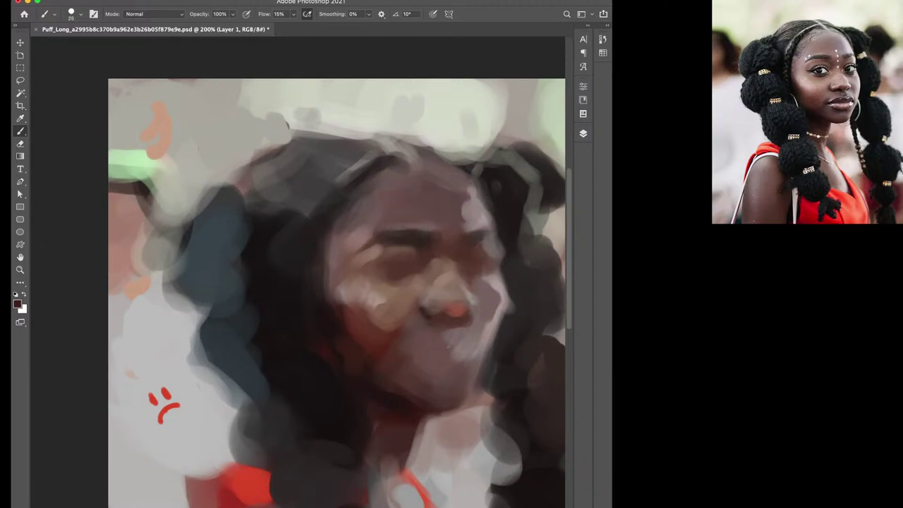
key(bracketleft)
key(bracketleft)
key(bracketright)
key(bracketleft)
alt+click(494, 284)
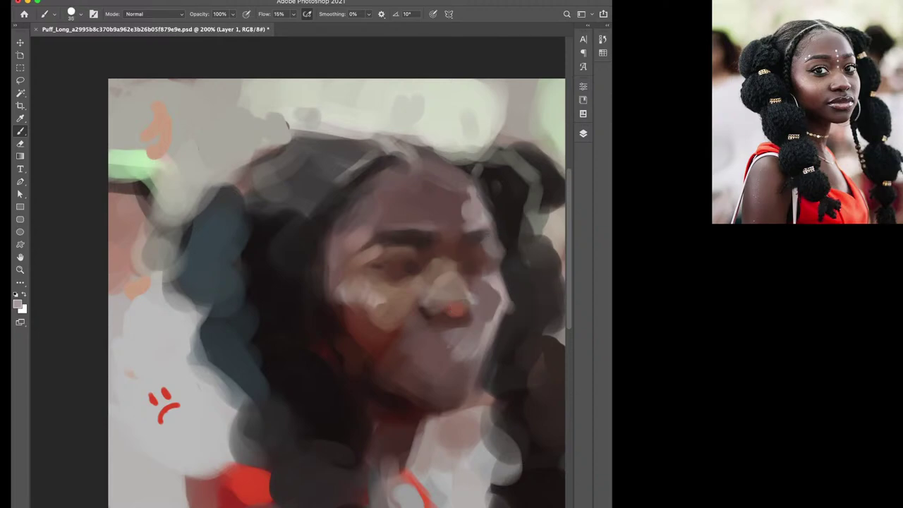
key(bracketright)
key(d)
key(bracketleft)
key(bracketleft)
key(bracketleft)
key(bracketright)
key(bracketright)
key(bracketleft)
key(bracketleft)
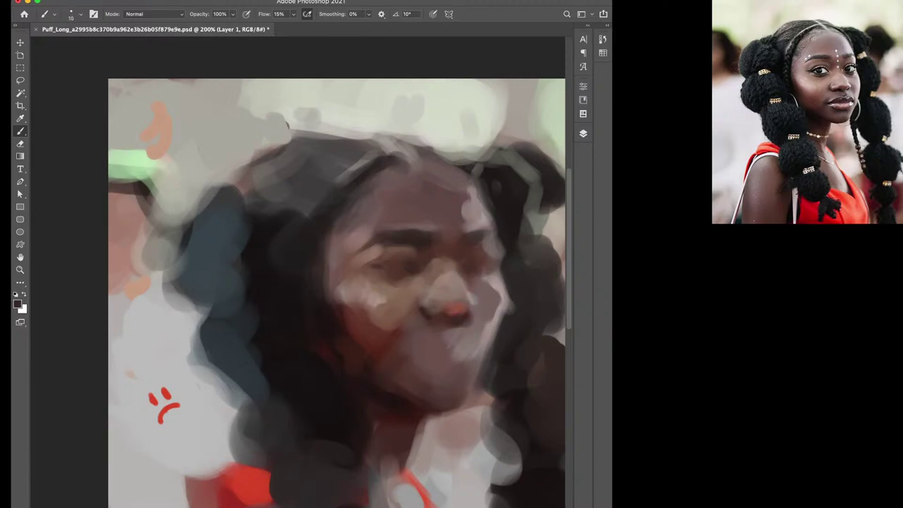
Sample light grey, pink and reddish-brown tones around the nose, sizing the brush to 20 then 8
alt+click(465, 298)
alt+click(459, 296)
key(bracketright)
key(bracketright)
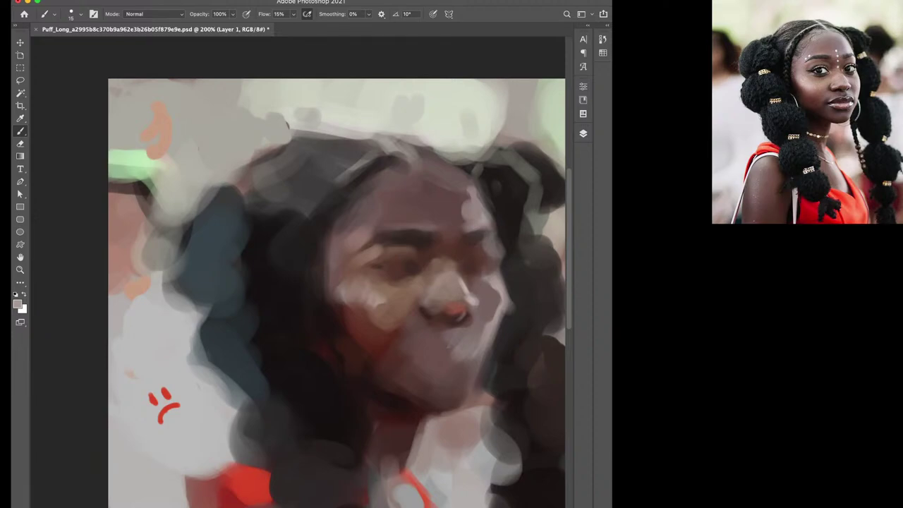
alt+click(429, 308)
key(bracketleft)
key(bracketleft)
key(bracketleft)
alt+click(434, 309)
alt+click(423, 310)
alt+click(441, 311)
alt+click(455, 316)
alt+click(455, 297)
Dab lighter tones on the nose tip and on the cheek beside the nose
alt+click(169, 325)
key(bracketleft)
click(456, 305)
alt+click(484, 292)
key(bracketright)
key(bracketright)
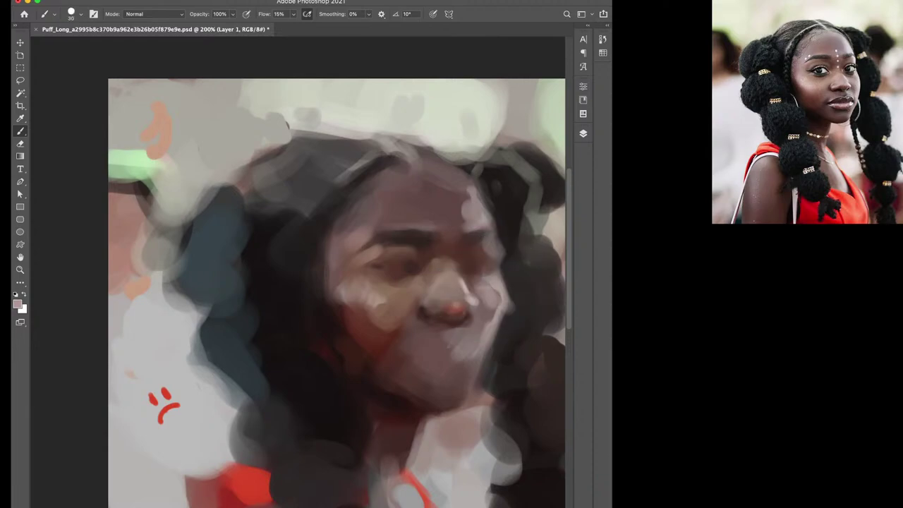
click(491, 303)
alt+click(482, 314)
Paint light bluish-grey dabs on the lower cheek, chin and beside the right eye
drag(475, 319, 474, 336)
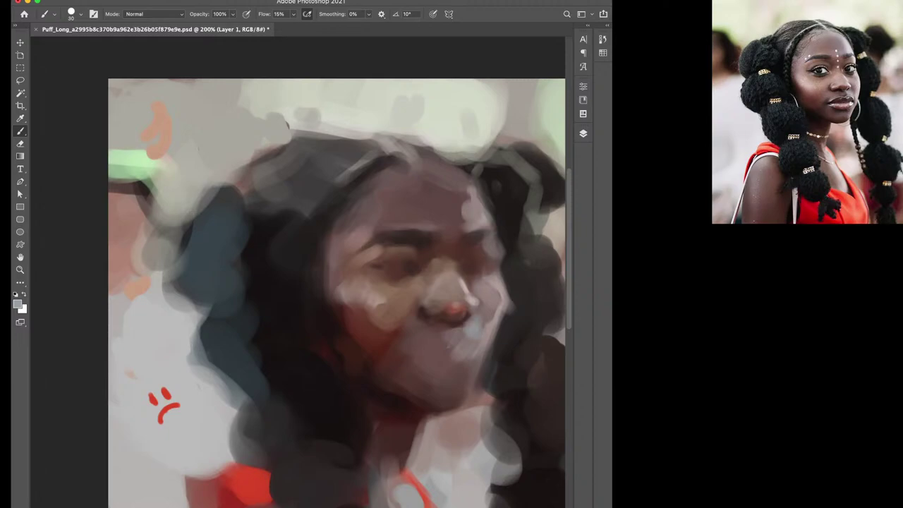
drag(415, 343, 432, 336)
key(bracketleft)
key(bracketleft)
alt+click(452, 291)
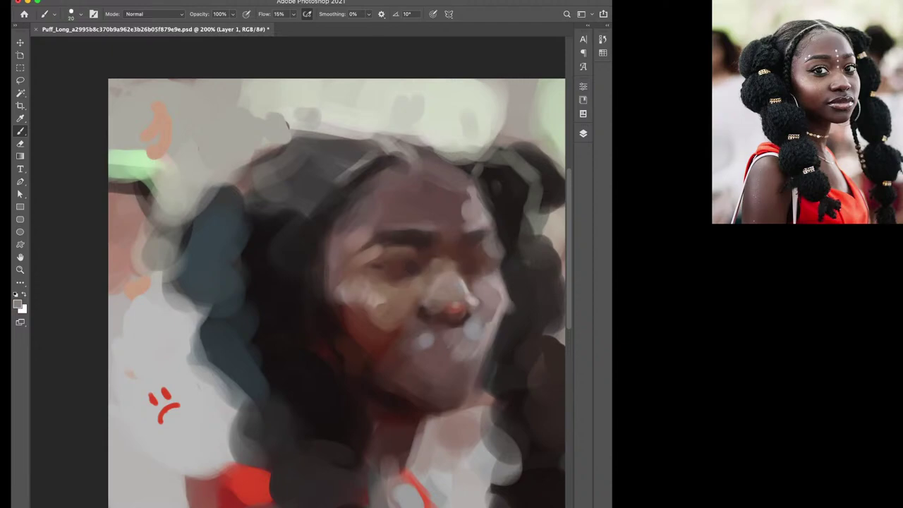
alt+click(403, 292)
key(bracketright)
key(bracketright)
key(bracketright)
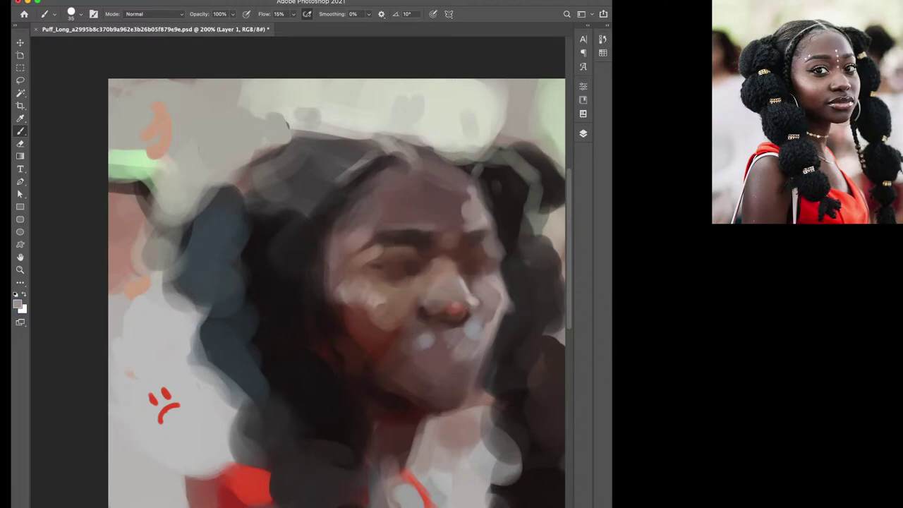
drag(438, 235, 460, 232)
At 10% flow, paint grey over the red frown doodle and draw a red smile there
click(279, 14)
text(10)
alt+click(151, 423)
mouse_move(160, 420)
mouse_down()
mouse_move(179, 409)
mouse_move(139, 404)
mouse_move(144, 416)
mouse_move(185, 391)
mouse_move(185, 401)
mouse_move(139, 419)
mouse_move(158, 436)
mouse_move(170, 418)
mouse_up()
alt+click(246, 487)
key(bracketleft)
key(bracketleft)
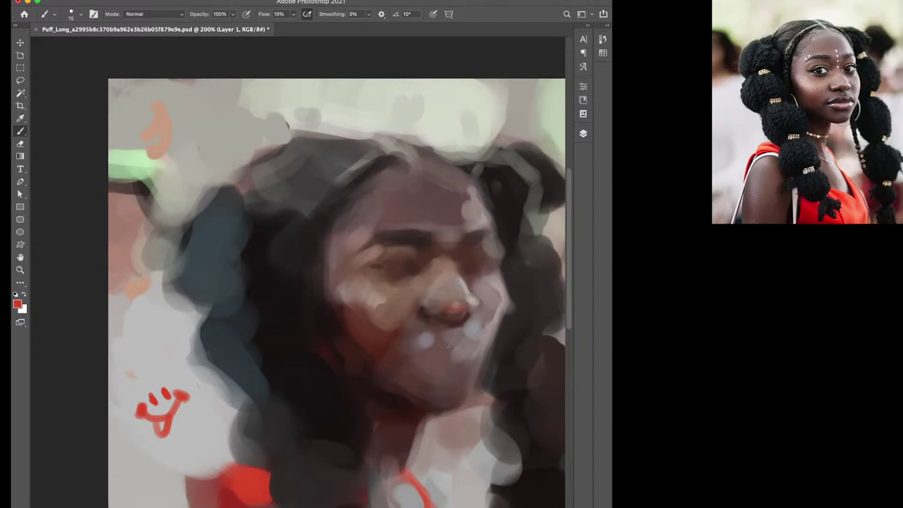
Sample brown and pinkish skin tones, enlarge the brush, and undo a stray pink forehead stroke
alt+click(426, 282)
key(bracketright)
key(bracketright)
key(bracketright)
alt+click(446, 272)
alt+click(383, 333)
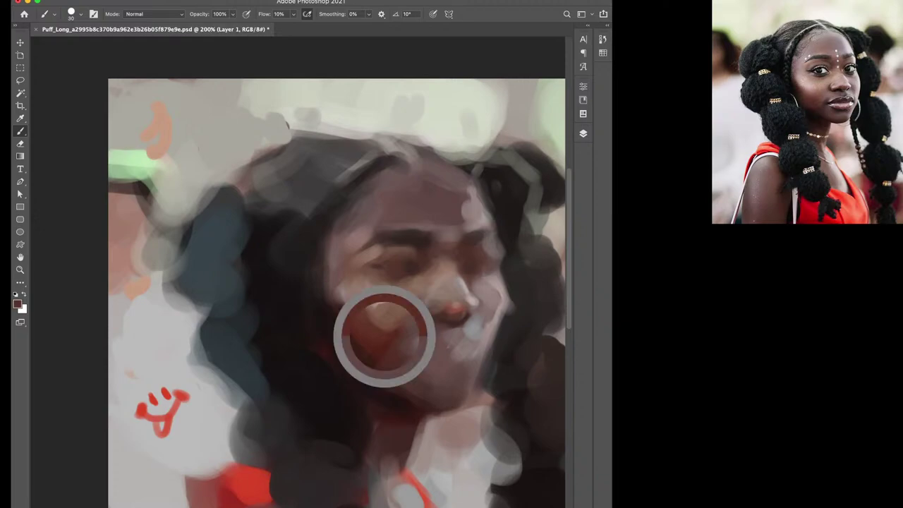
key(bracketright)
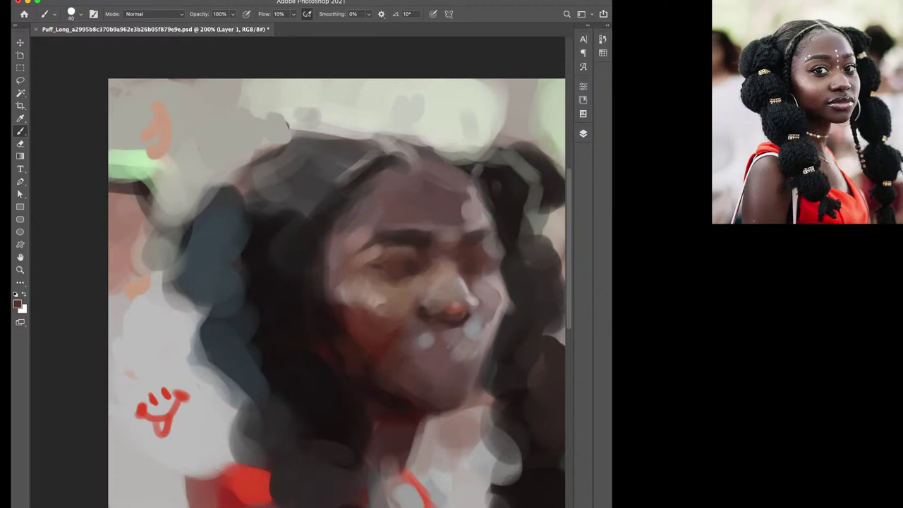
alt+click(365, 307)
drag(367, 307, 378, 258)
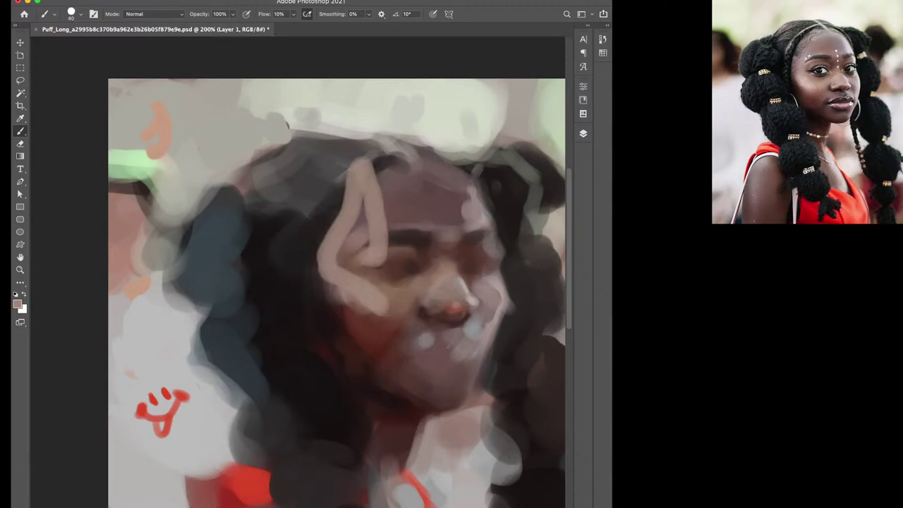
key(ctrl+z)
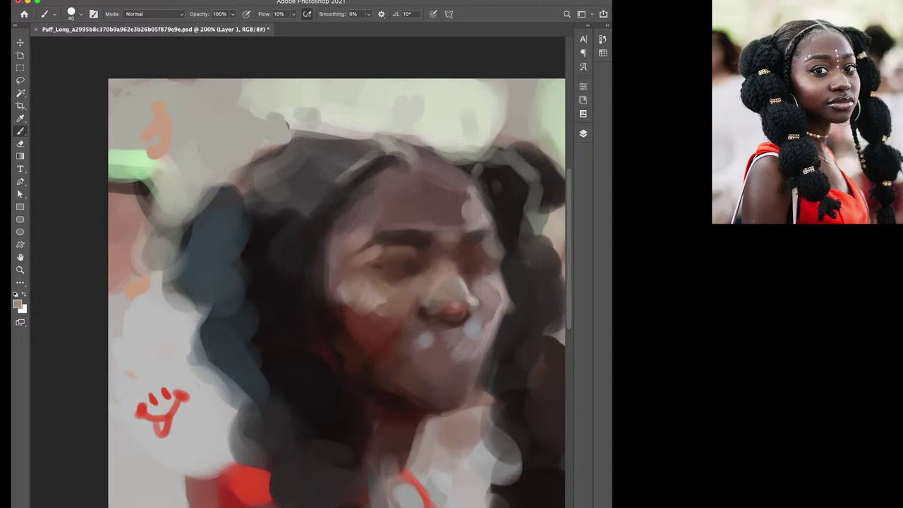
Paint light greyish-mauve strokes on the left cheek and dabs on the forehead and temple
alt+click(372, 285)
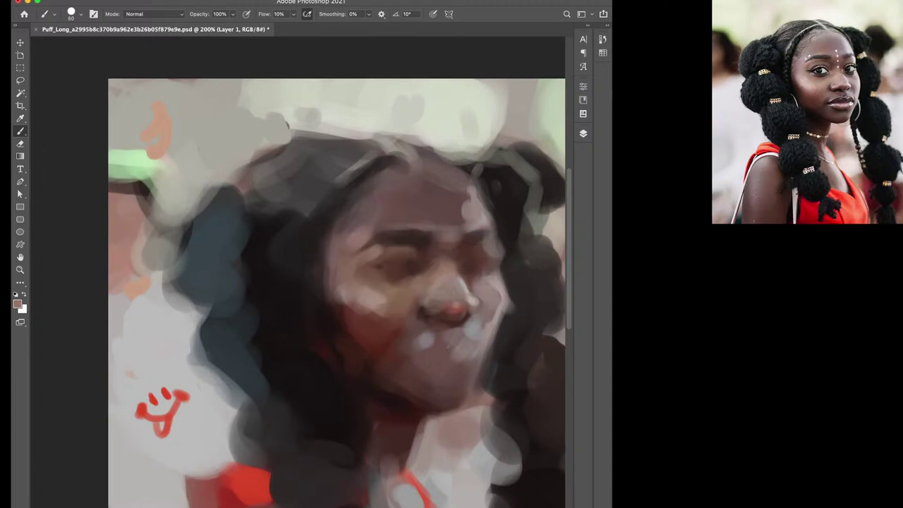
alt+click(424, 332)
drag(367, 243, 353, 229)
click(394, 180)
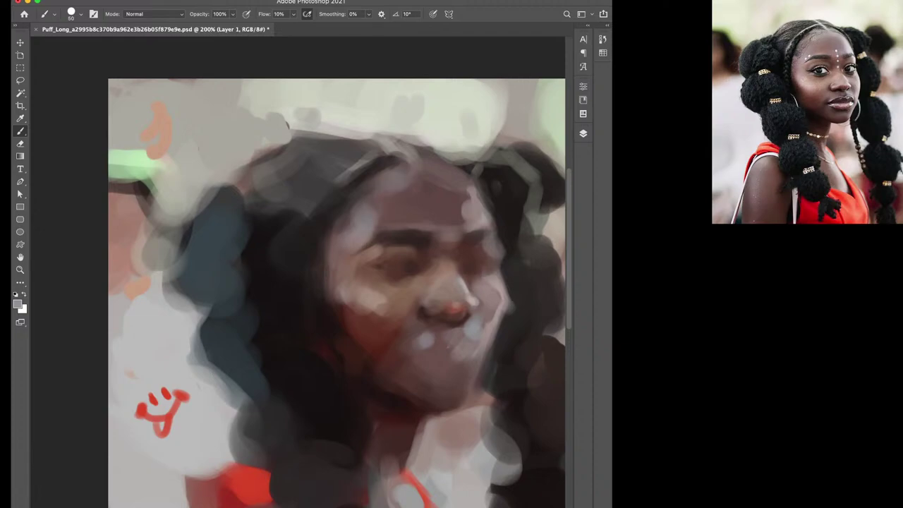
click(434, 173)
click(457, 187)
Lighten small forehead patches with a lighter mauve sampled from the face
alt+click(454, 212)
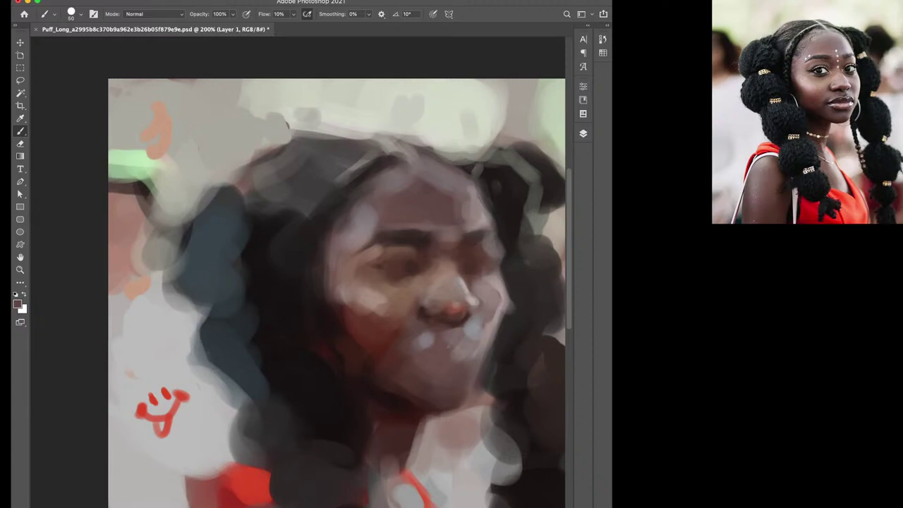
alt+click(474, 218)
click(471, 218)
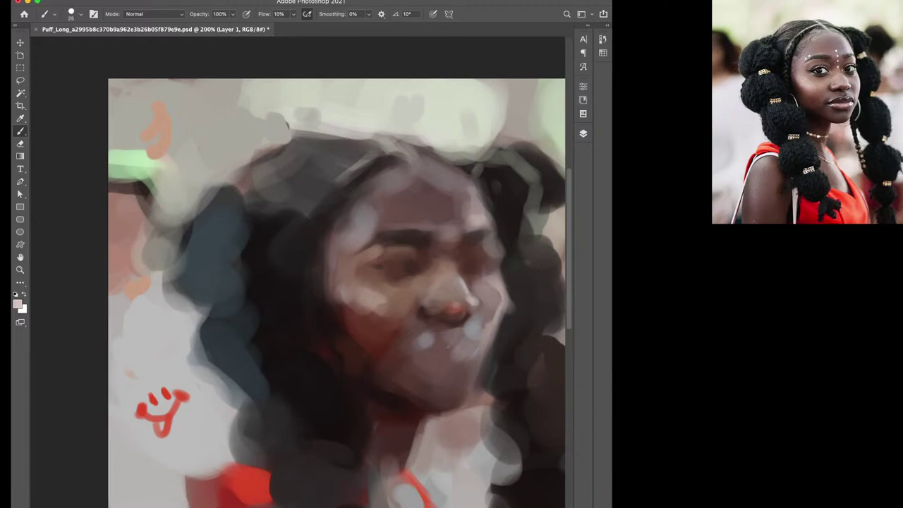
drag(470, 220, 485, 220)
Soften the forehead with light grey dabs and brighten a small area near the cheek
click(480, 224)
drag(470, 212, 486, 204)
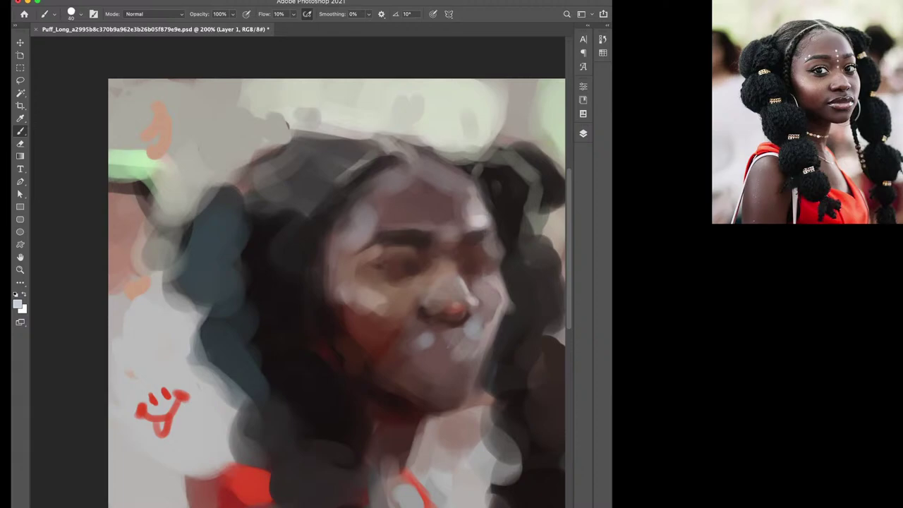
click(479, 208)
click(466, 187)
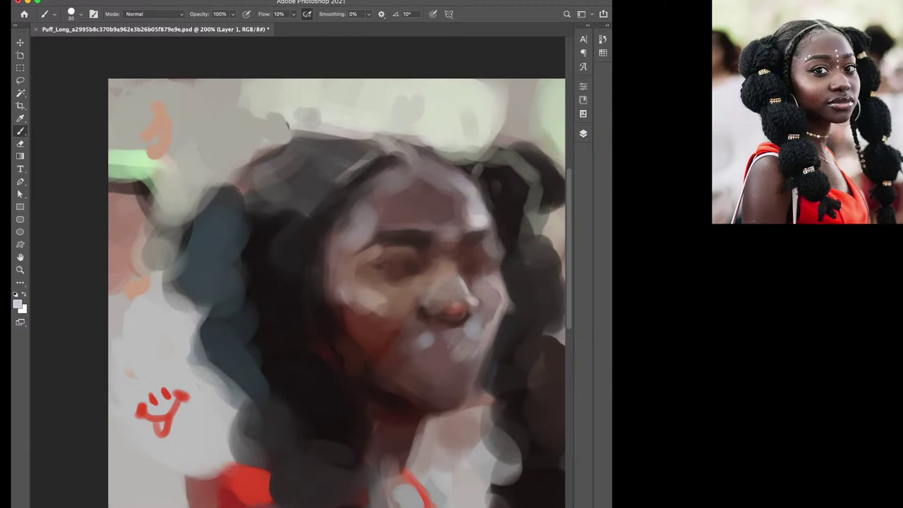
mouse_move(488, 246)
mouse_down()
mouse_move(503, 258)
mouse_move(502, 276)
mouse_up()
Add small dark brown touches along the right edge of the face with a small brush
alt+click(487, 248)
key(bracketright)
alt+click(500, 251)
alt+click(478, 236)
key(bracketleft)
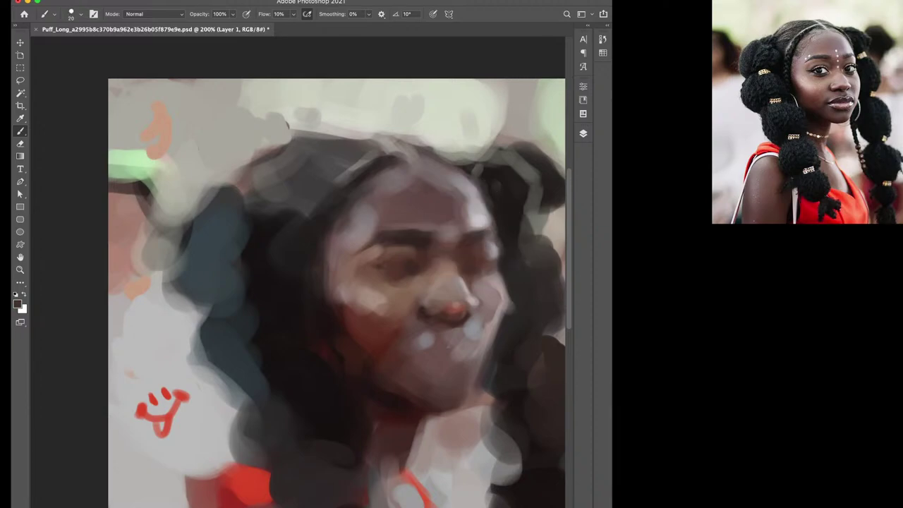
key(bracketleft)
key(bracketleft)
key(bracketright)
key(bracketright)
drag(500, 249, 499, 275)
Sample light grey and near-black tones from the face and shrink the brush
alt+click(494, 242)
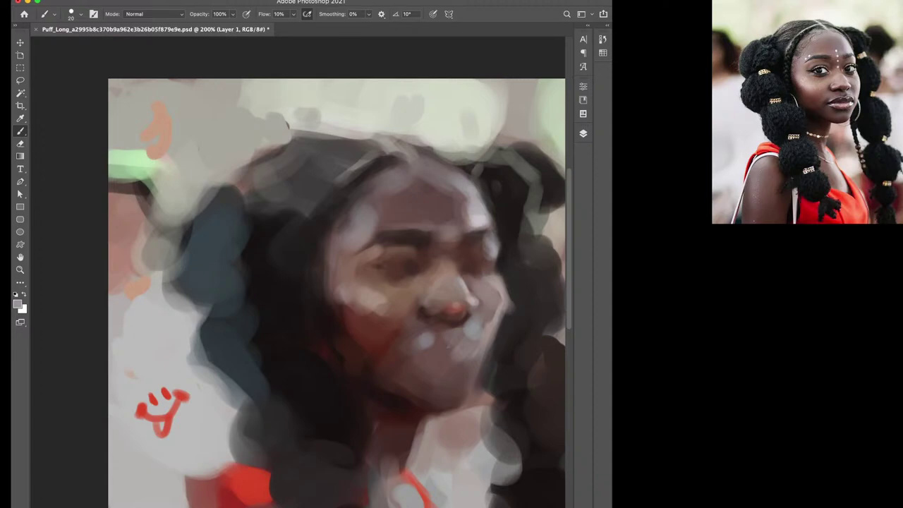
alt+click(480, 238)
key(bracketleft)
alt+click(495, 227)
key(d)
Darken the area right of the nose with near-black paint at a larger brush size
alt+click(482, 270)
key(bracketright)
alt+click(493, 286)
key(bracketright)
alt+click(493, 286)
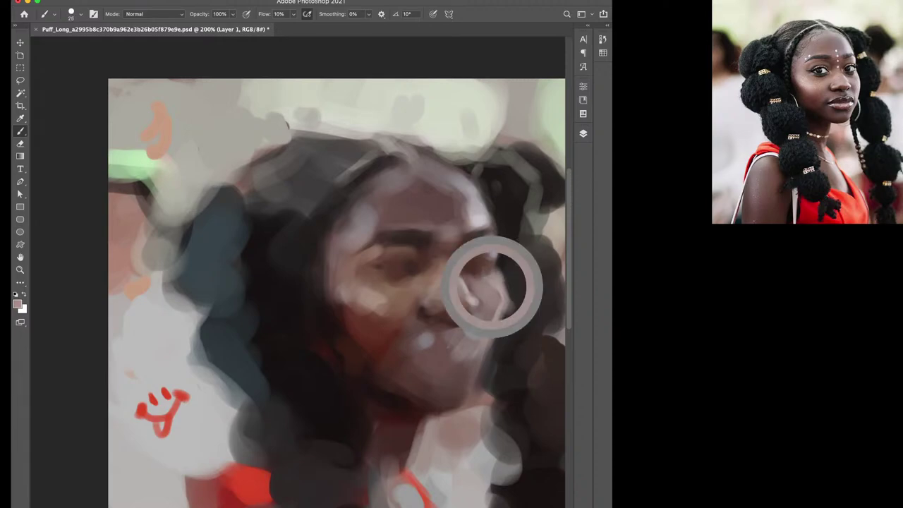
key(d)
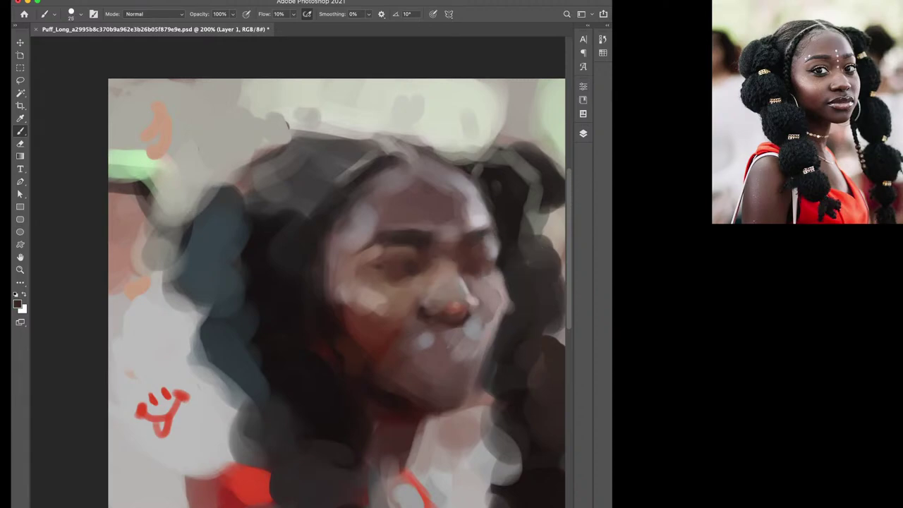
drag(509, 300, 504, 315)
Lighten the area right of the chin with a light grey tone
alt+click(516, 283)
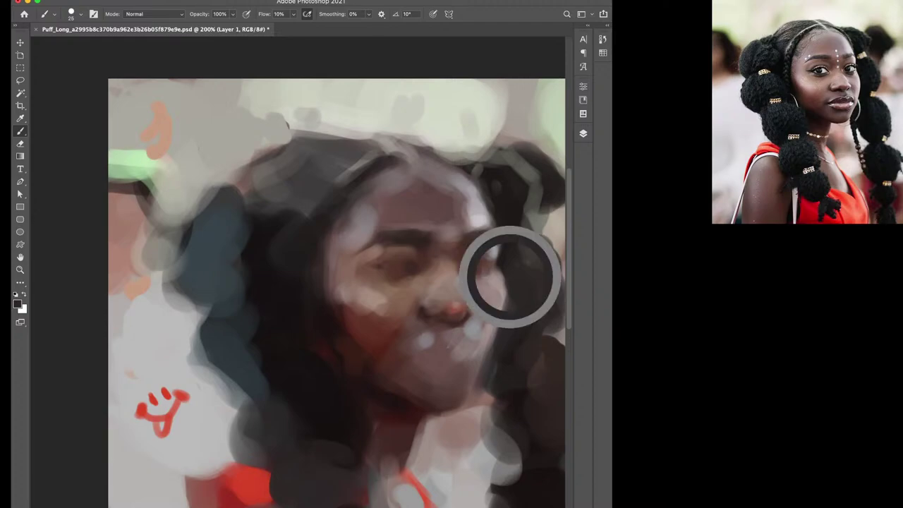
alt+click(488, 353)
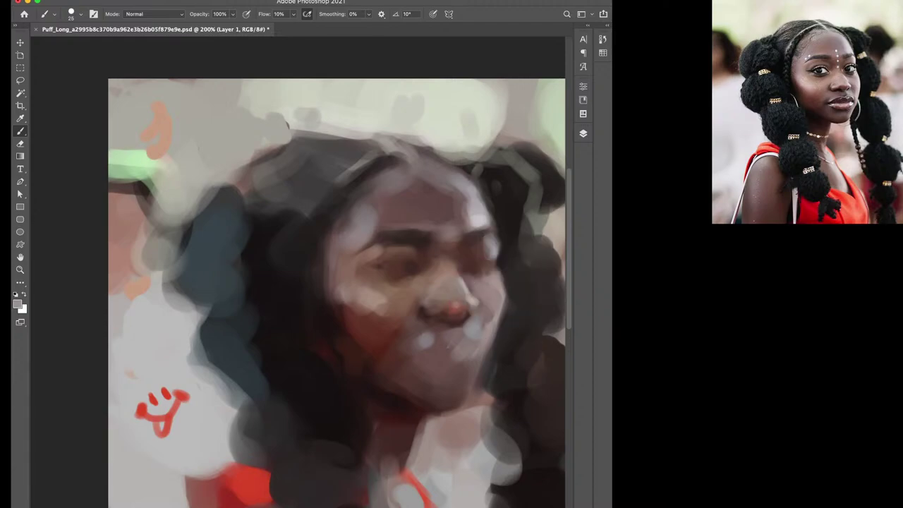
drag(487, 357, 501, 315)
Darken a small patch of the forehead with a dark tone sampled from the face
key(d)
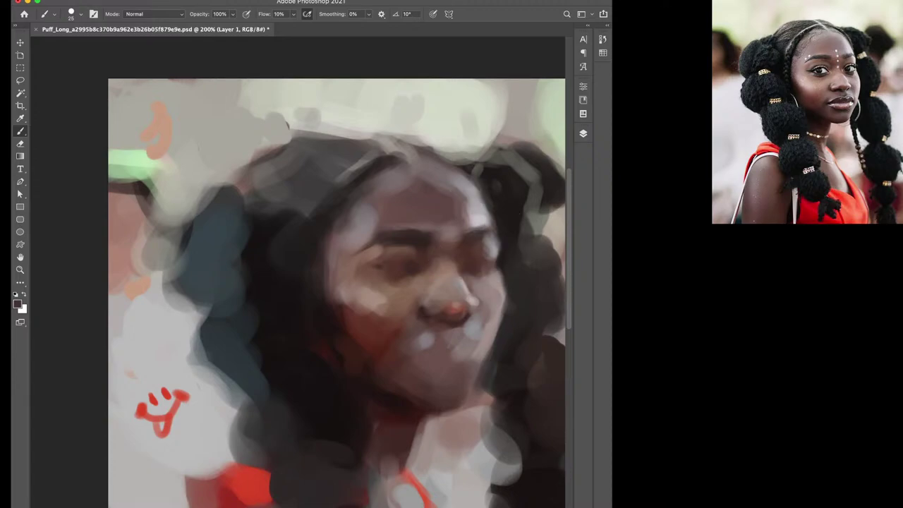
key(bracketleft)
alt+click(420, 236)
alt+click(452, 169)
alt+click(457, 205)
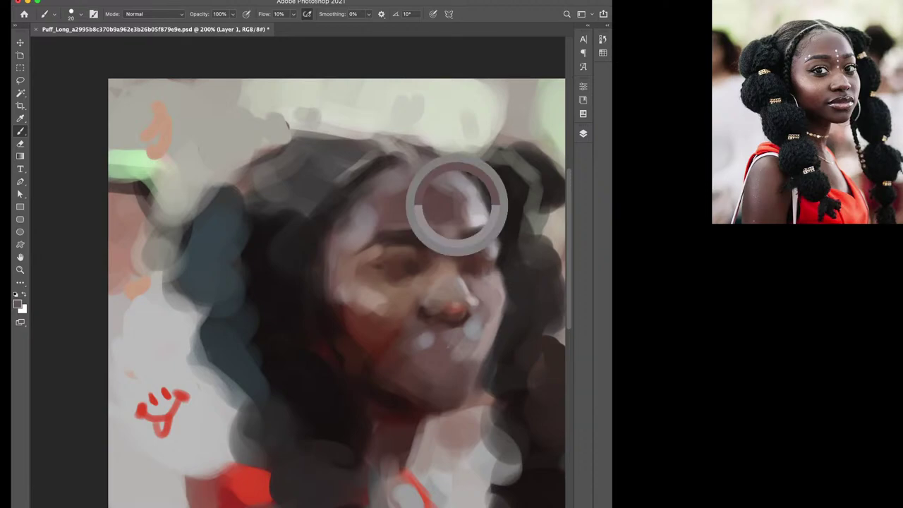
key(bracketright)
key(bracketright)
key(bracketright)
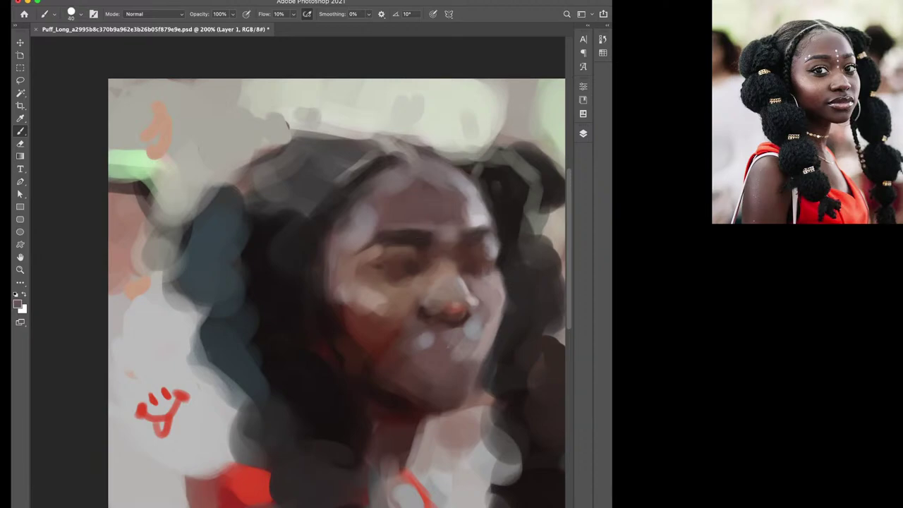
click(401, 180)
Lighten the forehead, brow and area near the right eyebrow with the cheek colour
alt+click(409, 293)
click(409, 203)
drag(406, 230, 421, 230)
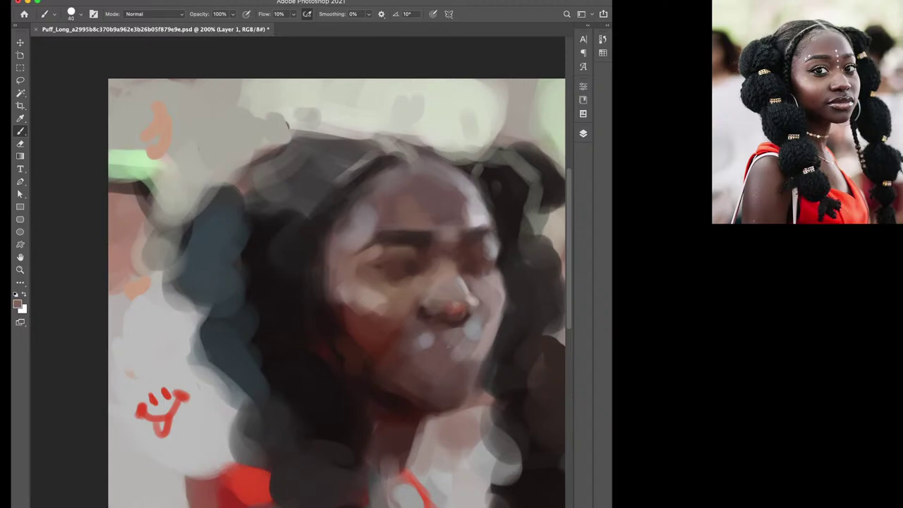
click(480, 250)
key(bracketleft)
Sample pinkish-brown, nose and darker brown skin tones while resizing the brush
alt+click(467, 262)
alt+click(437, 286)
alt+click(415, 272)
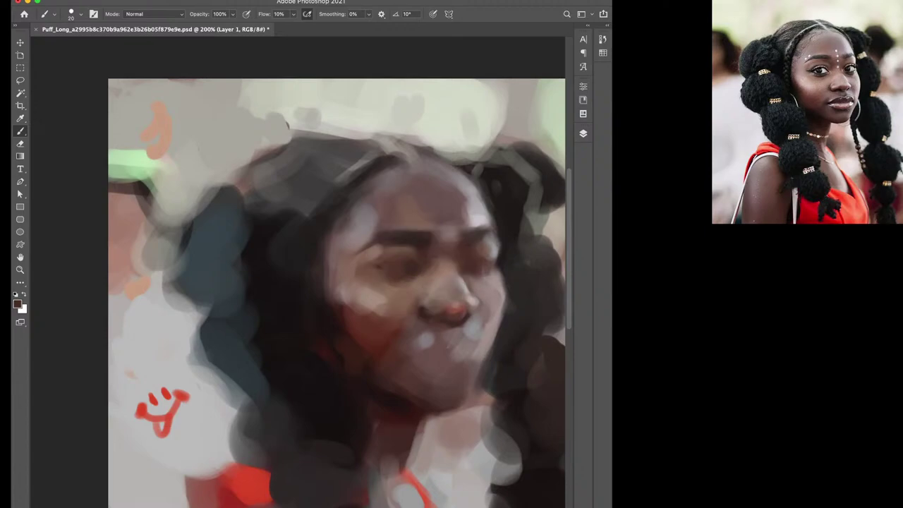
key(bracketright)
alt+click(434, 285)
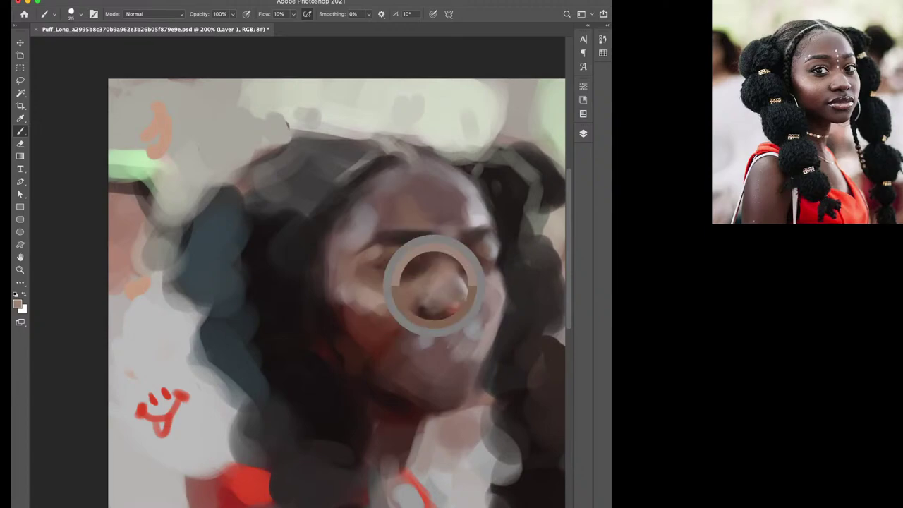
key(bracketright)
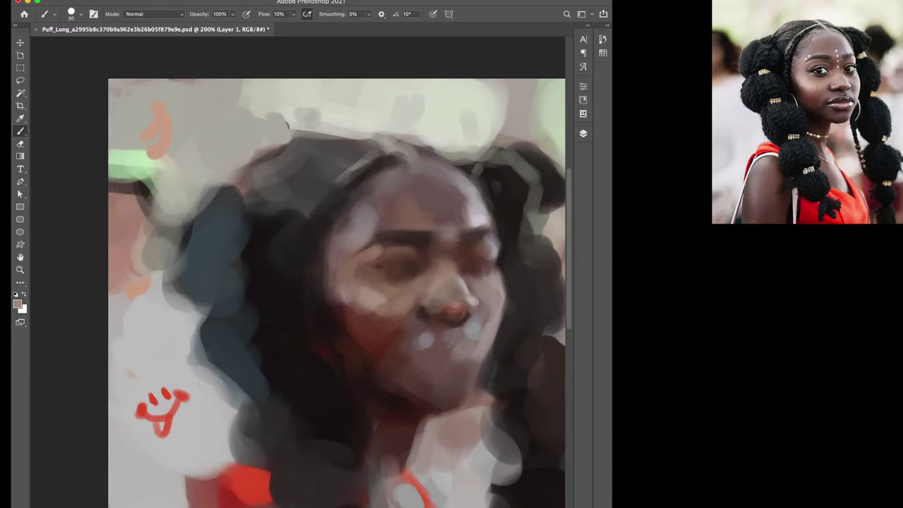
alt+click(402, 281)
alt+click(407, 251)
key(bracketleft)
key(bracketleft)
key(bracketleft)
Sample right-cheek pinkish grey, nose red and mouth brown, shrinking the brush for detail
alt+click(493, 254)
key(bracketright)
key(bracketright)
key(bracketright)
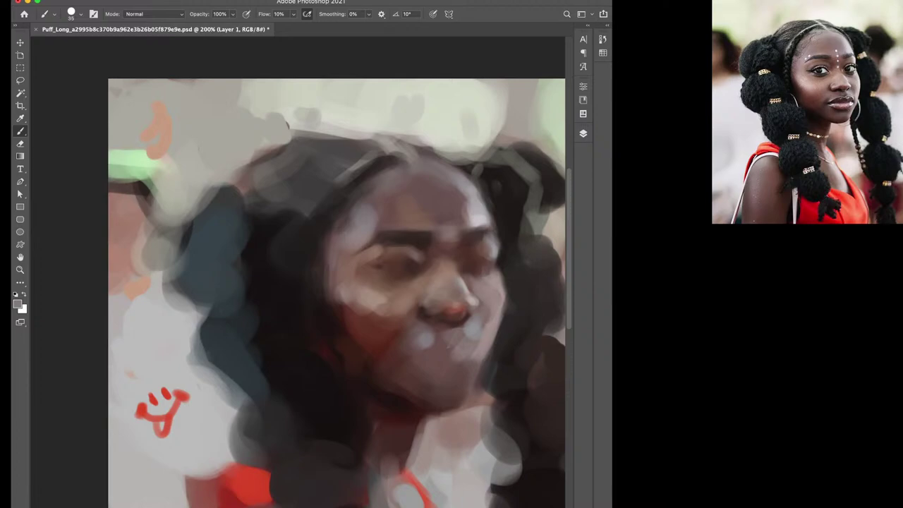
alt+click(430, 305)
key(bracketleft)
alt+click(454, 311)
key(bracketleft)
alt+click(421, 313)
key(bracketleft)
Paint a dark brown shadow under the lower lip
alt+click(471, 330)
alt+click(438, 319)
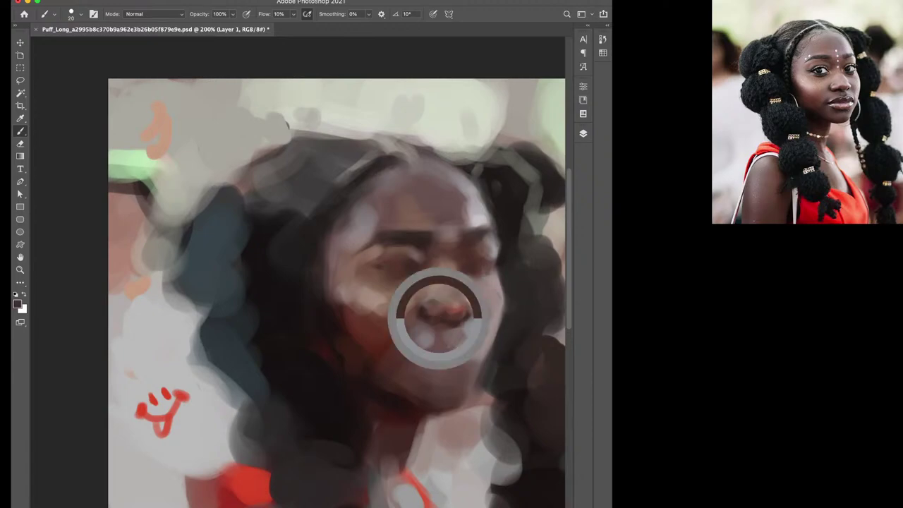
mouse_move(465, 338)
mouse_down()
mouse_move(445, 346)
mouse_move(459, 346)
mouse_move(437, 339)
mouse_move(466, 350)
mouse_move(474, 335)
mouse_move(418, 350)
mouse_move(440, 350)
mouse_move(443, 367)
mouse_move(461, 372)
mouse_up()
key(bracketright)
key(bracketleft)
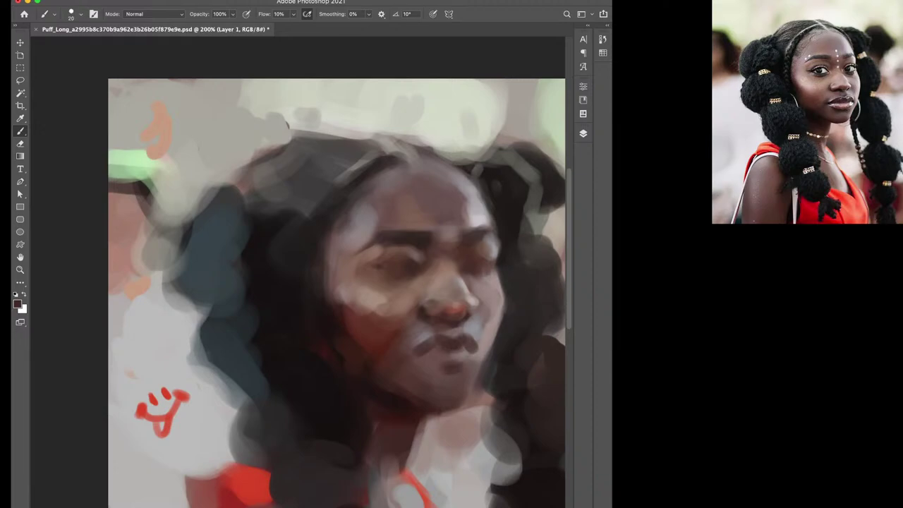
Dab a light mauve skin tone onto the upper lip with a smaller brush
alt+click(461, 288)
key(bracketright)
alt+click(490, 289)
key(bracketleft)
click(453, 329)
click(454, 327)
key(bracketright)
Darken the right and left lip corners with a fine dark brush
alt+click(438, 327)
key(bracketright)
alt+click(428, 315)
key(bracketleft)
key(bracketleft)
key(bracketleft)
click(468, 342)
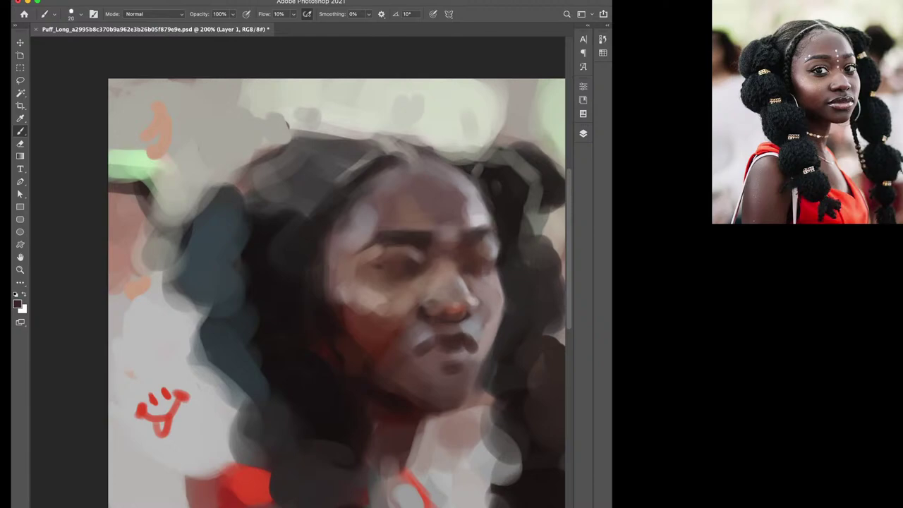
click(429, 339)
Sample light pink-brown and dark maroon-brown face tones, settling the brush at 25 pixels
key(bracketleft)
key(bracketright)
key(bracketleft)
key(bracketleft)
key(bracketleft)
key(bracketleft)
alt+click(479, 295)
key(bracketright)
key(bracketright)
alt+click(483, 279)
key(bracketright)
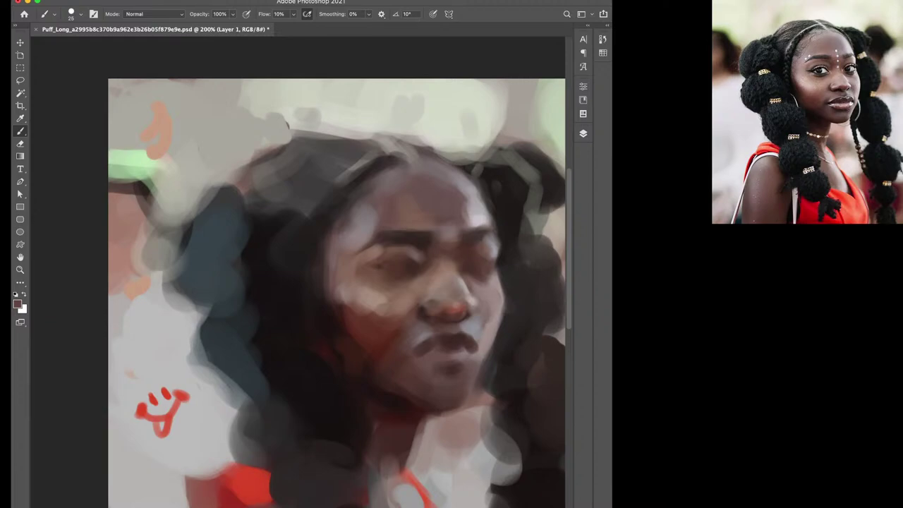
Add dark and light dabs around the left eye and faintly lighten the brow
alt+click(399, 264)
click(415, 257)
click(413, 251)
alt+click(418, 249)
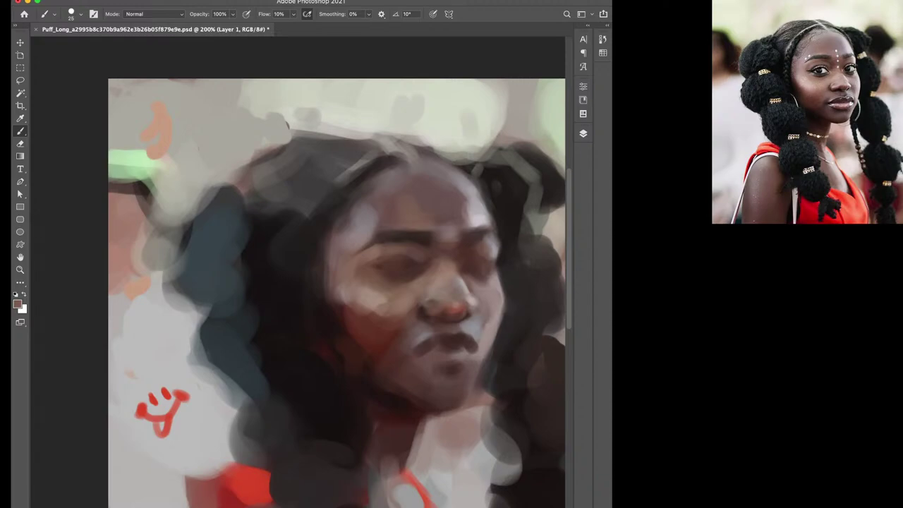
alt+click(429, 252)
click(422, 238)
Sample muted mauve-brown and darker tones near the eye, adjusting brush size
alt+click(420, 235)
key(bracketleft)
key(bracketright)
key(bracketright)
alt+click(416, 205)
alt+click(396, 244)
key(bracketright)
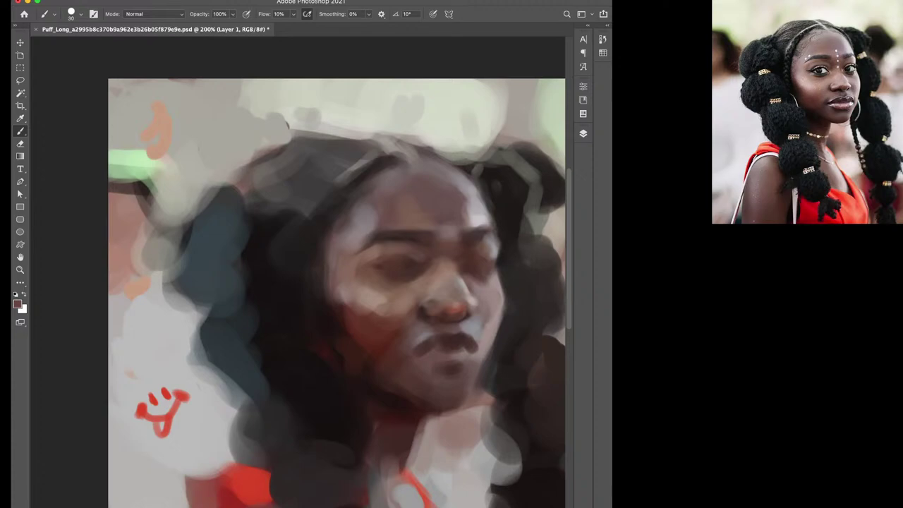
Paint a light grey edge down the right cheek
alt+click(478, 216)
key(bracketleft)
key(bracketleft)
key(bracketright)
drag(496, 275, 495, 326)
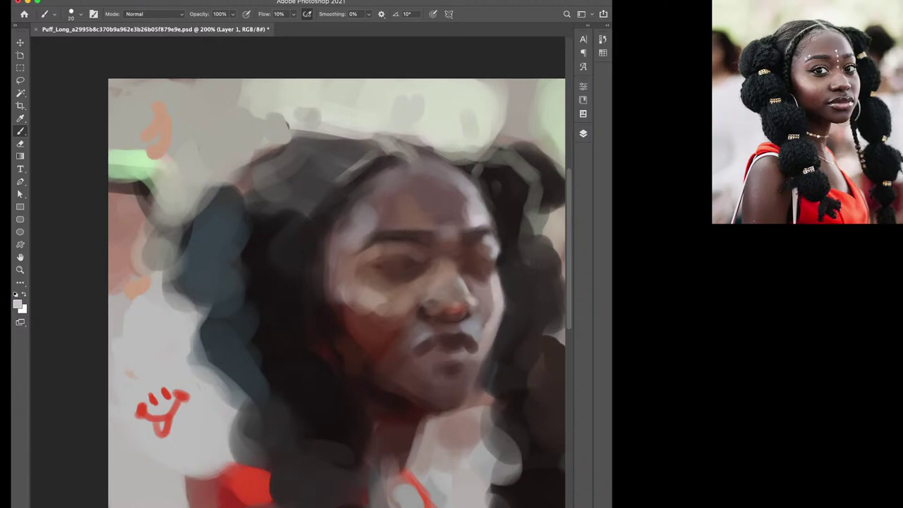
Sample grey tones and brighten the chin and neck area
alt+click(496, 326)
alt+click(494, 302)
alt+click(490, 297)
key(bracketright)
mouse_move(436, 415)
mouse_down()
mouse_move(462, 407)
mouse_move(434, 411)
mouse_up()
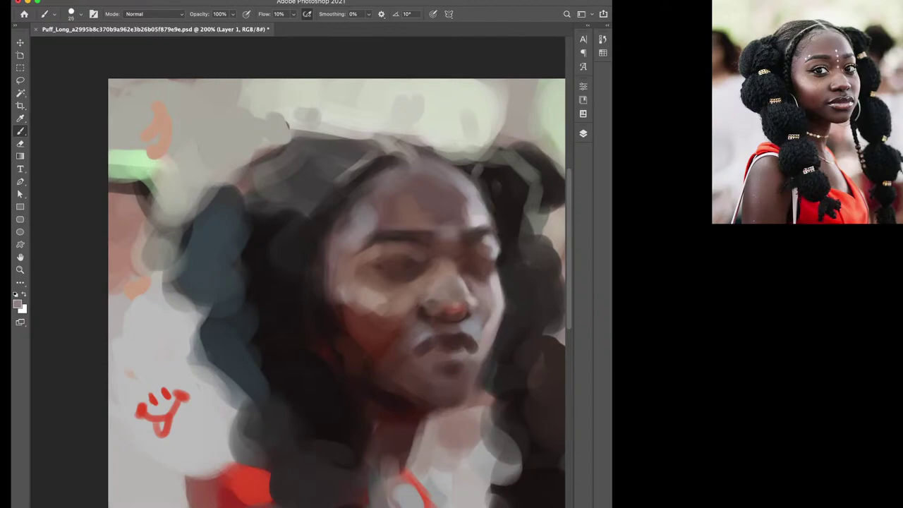
Brighten more of the chin and neck, and lighten the chin just below the lips
key(bracketright)
drag(417, 452, 420, 417)
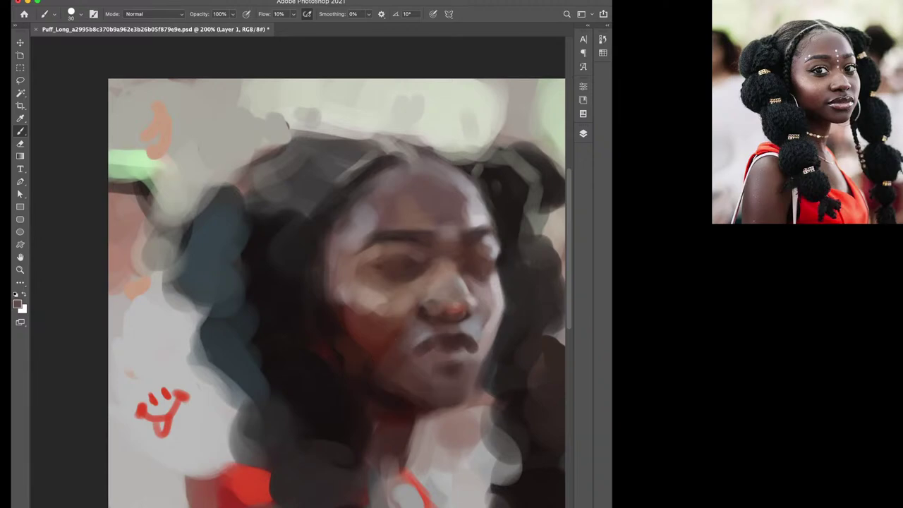
key(bracketleft)
key(bracketleft)
key(bracketleft)
drag(423, 358, 431, 356)
key(bracketright)
key(bracketright)
key(bracketright)
Sample a dark hair colour and switch to near-black paint with a larger brush
alt+click(504, 220)
key(bracketleft)
key(bracketleft)
key(bracketleft)
key(d)
key(bracketright)
key(bracketright)
key(bracketright)
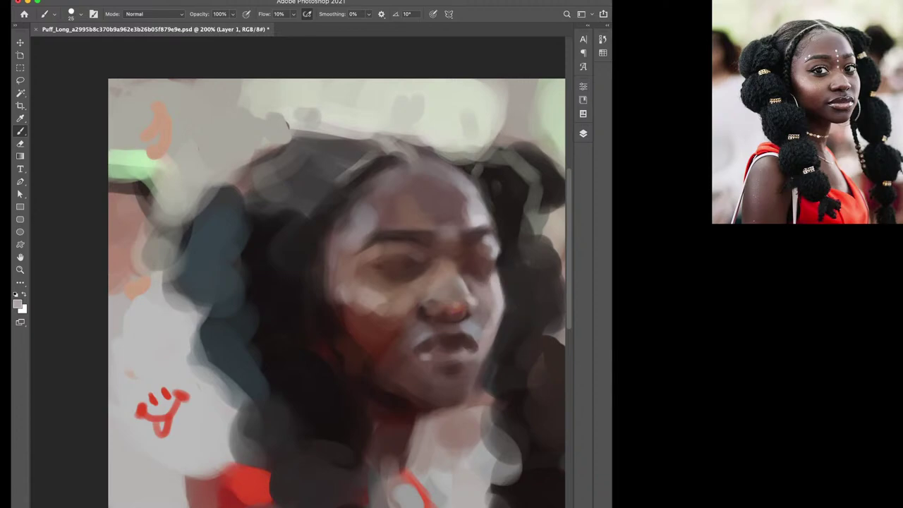
Switch to black, sample mouth tones, and dab a dark touch at the lower lip
key(d)
key(bracketleft)
alt+click(471, 352)
alt+click(421, 350)
key(bracketleft)
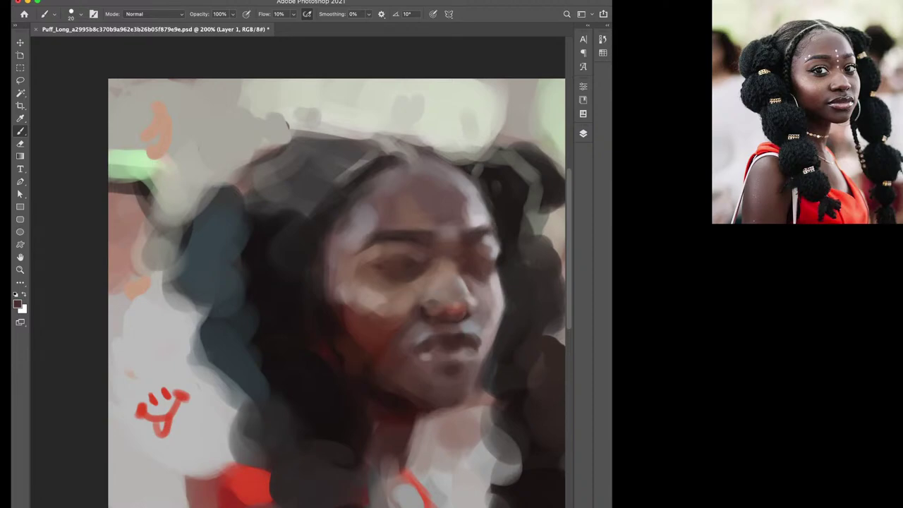
key(d)
key(bracketright)
click(411, 354)
Paint dark shadow strokes under the chin and over the light area right of it
alt+click(428, 311)
key(bracketright)
key(bracketright)
key(bracketright)
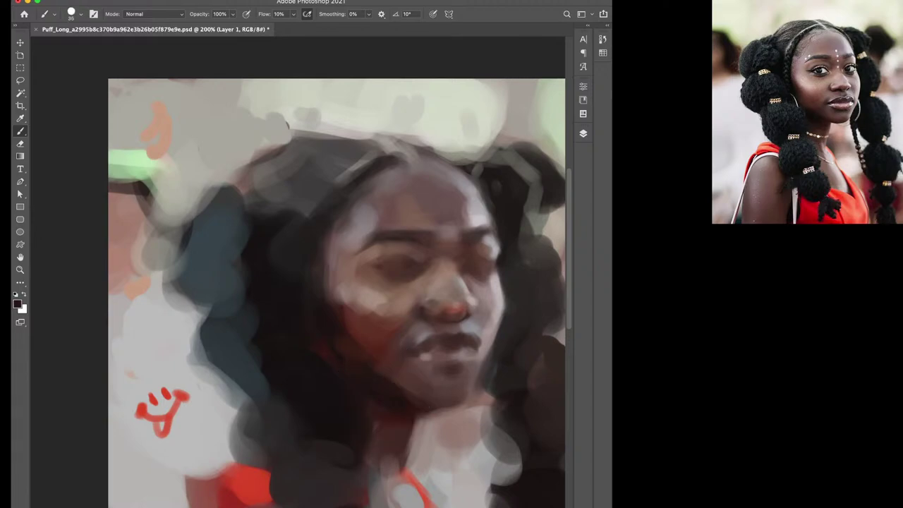
key(bracketleft)
mouse_move(432, 411)
mouse_down()
mouse_move(462, 406)
mouse_move(450, 394)
mouse_up()
key(bracketleft)
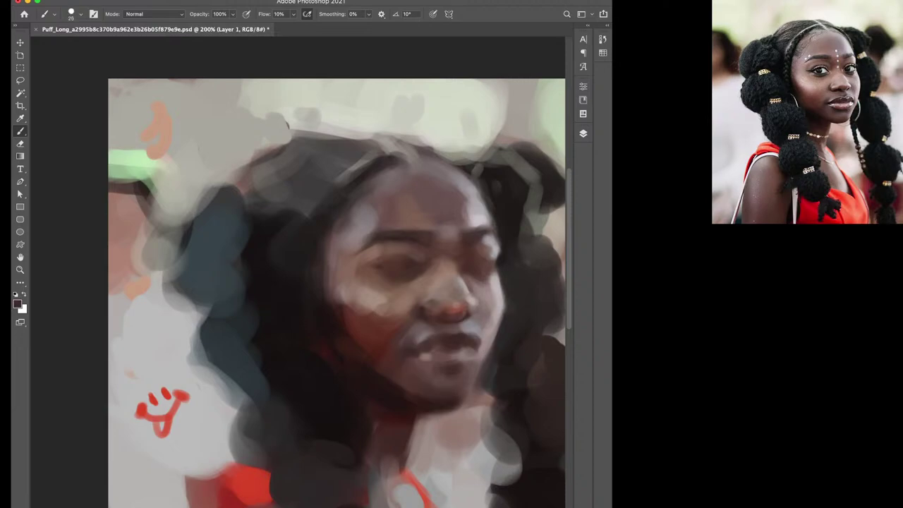
alt+click(463, 420)
key(bracketright)
key(bracketright)
key(d)
drag(494, 389, 480, 427)
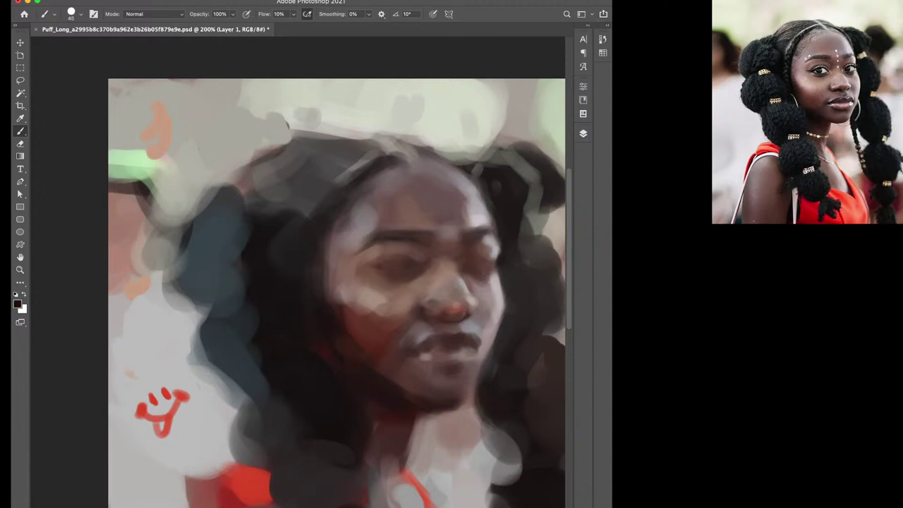
Brush faint light-grey highlights across the upper forehead and on the nose tip
alt+click(499, 328)
key(d)
alt+click(395, 205)
alt+click(339, 222)
alt+click(162, 331)
alt+click(343, 216)
alt+click(444, 161)
drag(431, 167, 456, 156)
alt+click(460, 195)
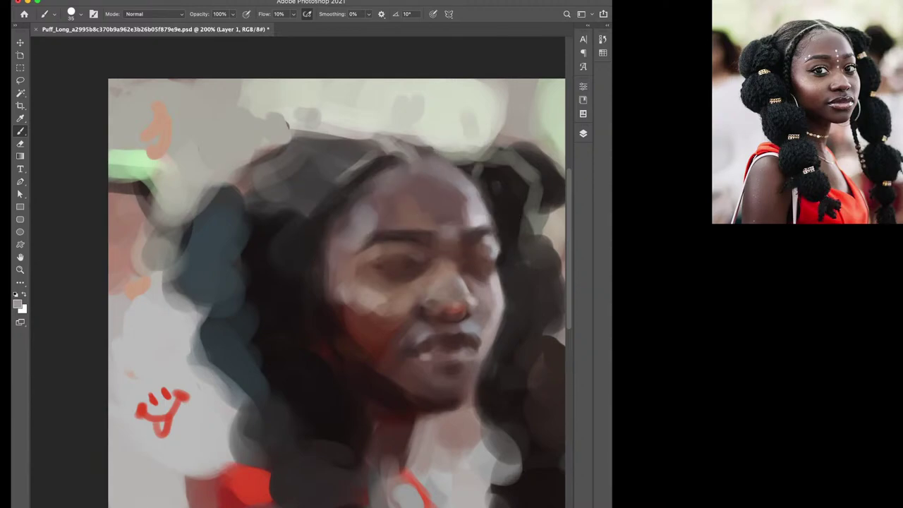
drag(460, 194, 459, 220)
key(bracketleft)
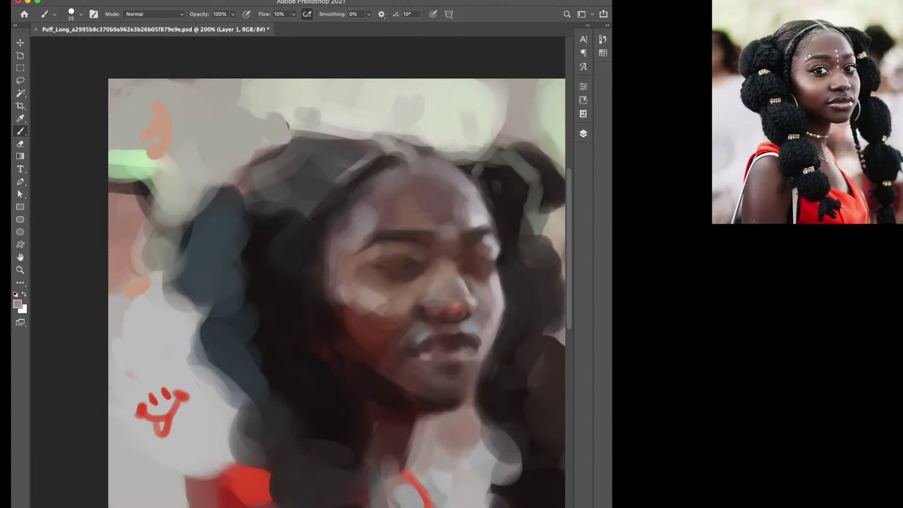
click(450, 290)
Sample darker browns from the mouth, cheek and face, then zoom out to view the whole painting
alt+click(433, 330)
alt+click(403, 358)
key(bracketright)
alt+click(397, 362)
alt+click(367, 317)
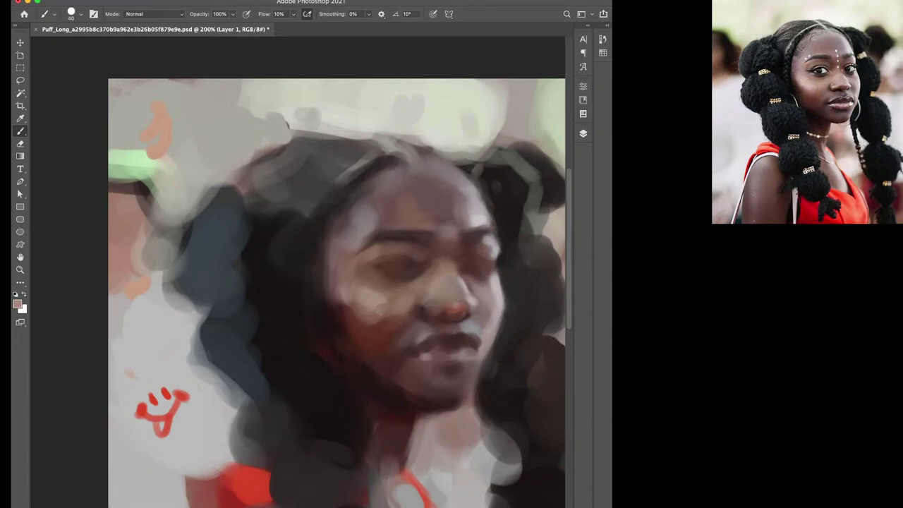
alt+click(336, 321)
alt+click(389, 213)
alt+click(310, 285)
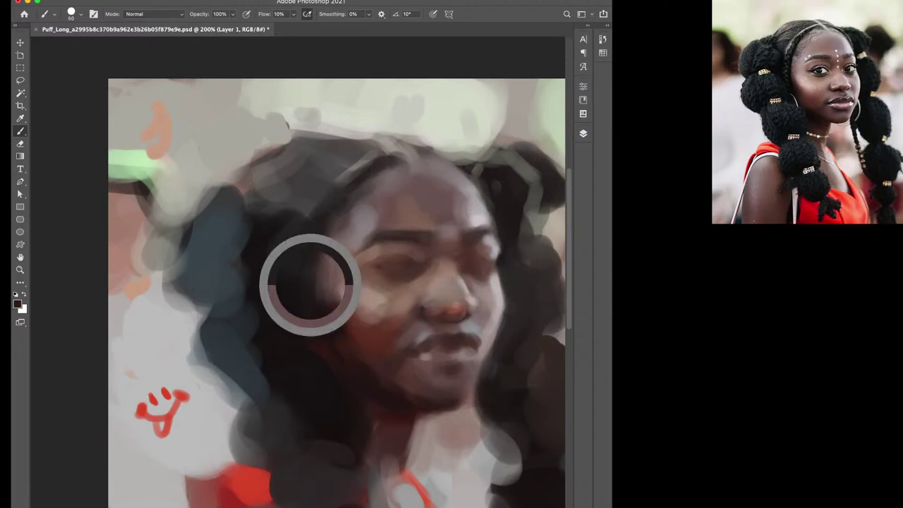
key(ctrl+minus)
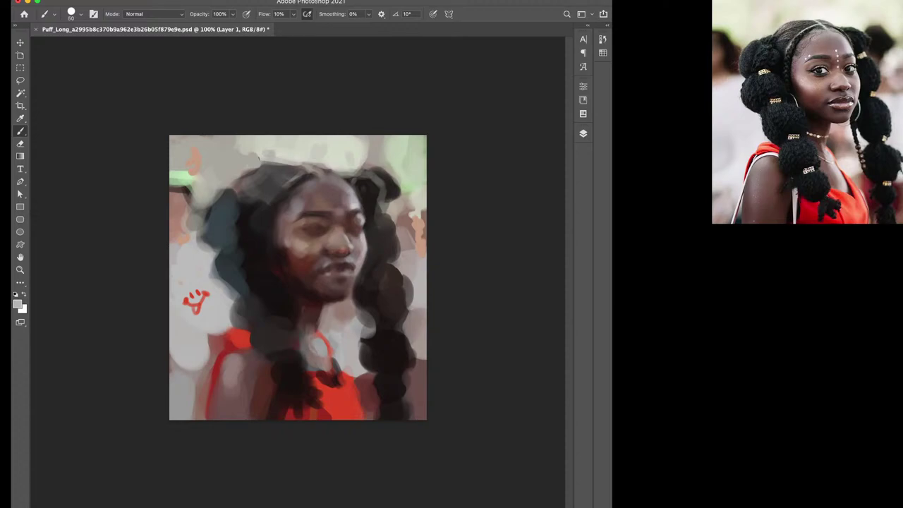
Paint red from the top over the dark necklace and strap area
drag(326, 342, 321, 355)
alt+click(328, 348)
drag(335, 353, 359, 390)
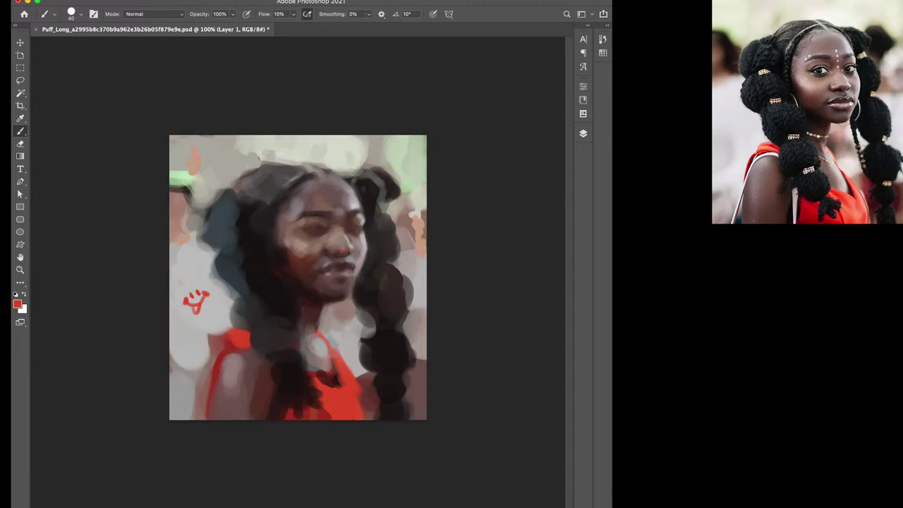
key(ctrl+plus)
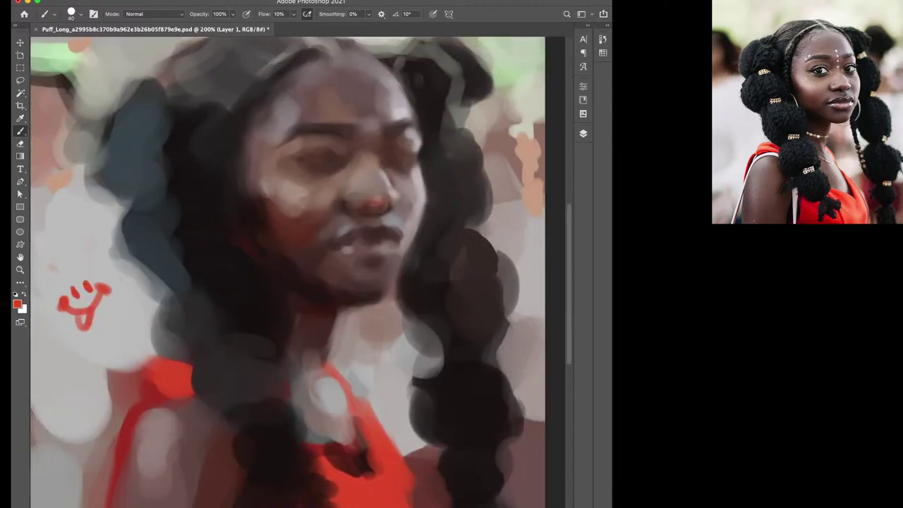
scroll(296, 272, up, 3)
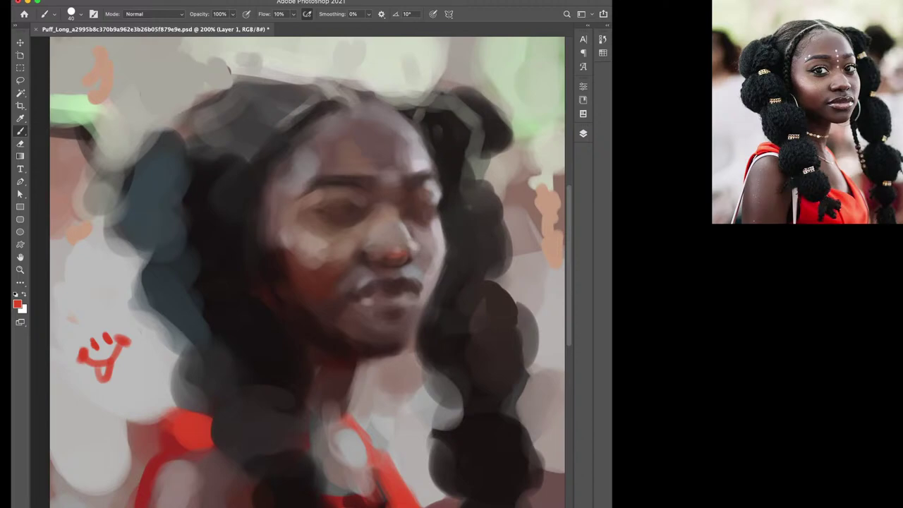
Sample skin tones and dab a small dark shadow near the left eye
alt+click(352, 216)
key(bracketleft)
key(bracketleft)
key(bracketleft)
key(bracketleft)
alt+click(339, 192)
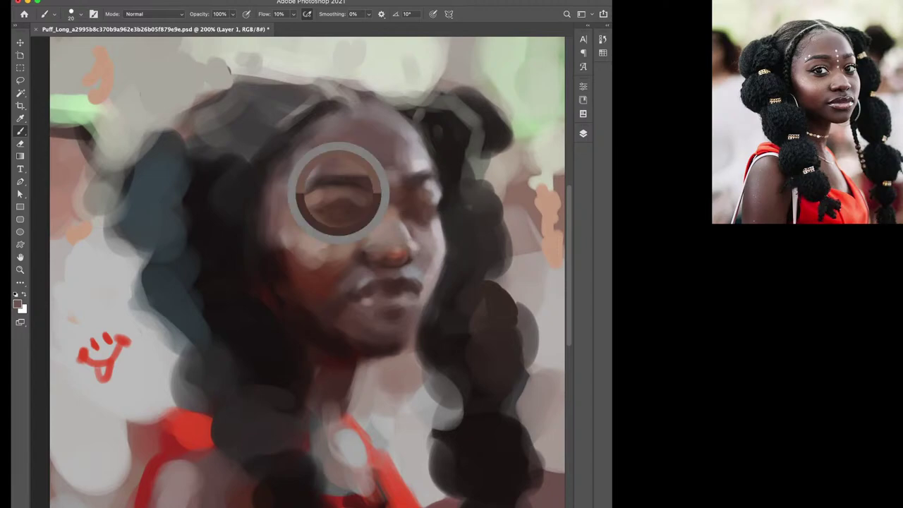
alt+click(359, 179)
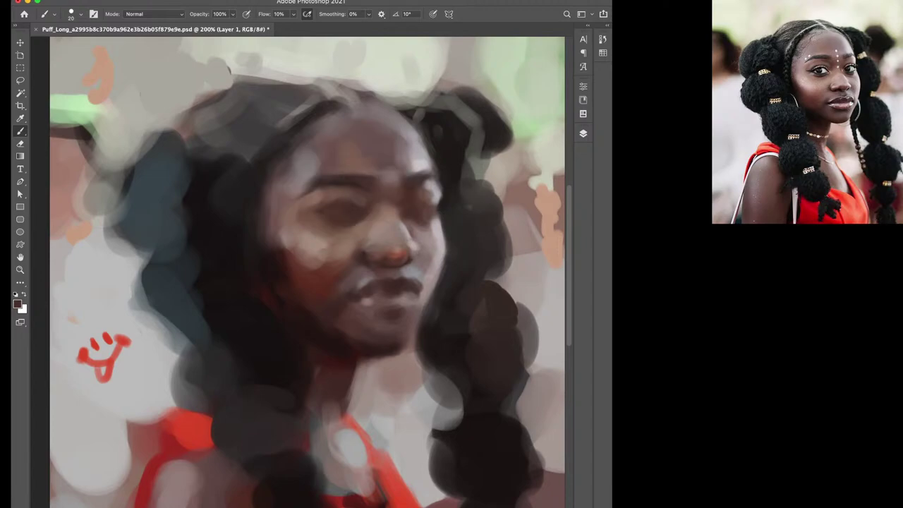
alt+click(352, 193)
alt+click(374, 198)
click(315, 199)
alt+click(327, 197)
alt+click(335, 221)
alt+click(311, 233)
key(bracketleft)
Darken the area beside the right eye and pick up a reddish brown from the nose
alt+click(411, 181)
click(428, 205)
key(bracketleft)
alt+click(450, 168)
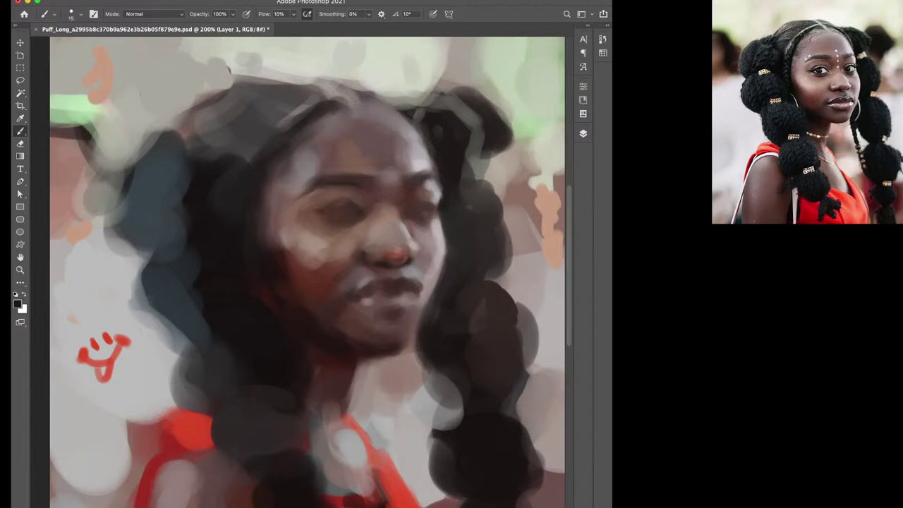
alt+click(412, 246)
alt+click(414, 247)
scroll(409, 264, up, 2)
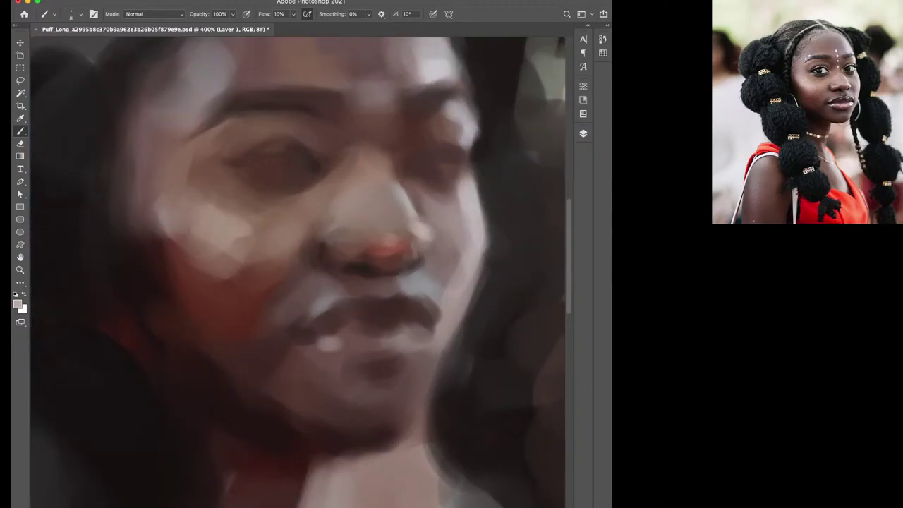
alt+click(410, 249)
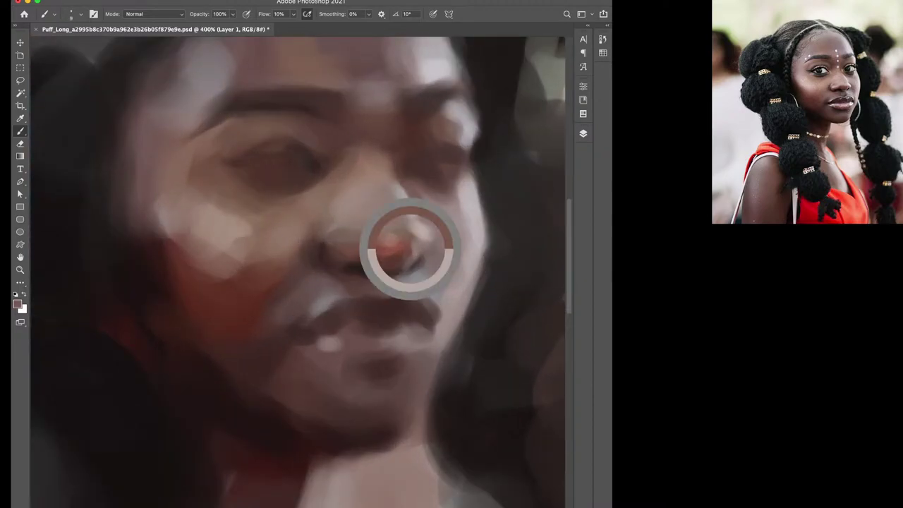
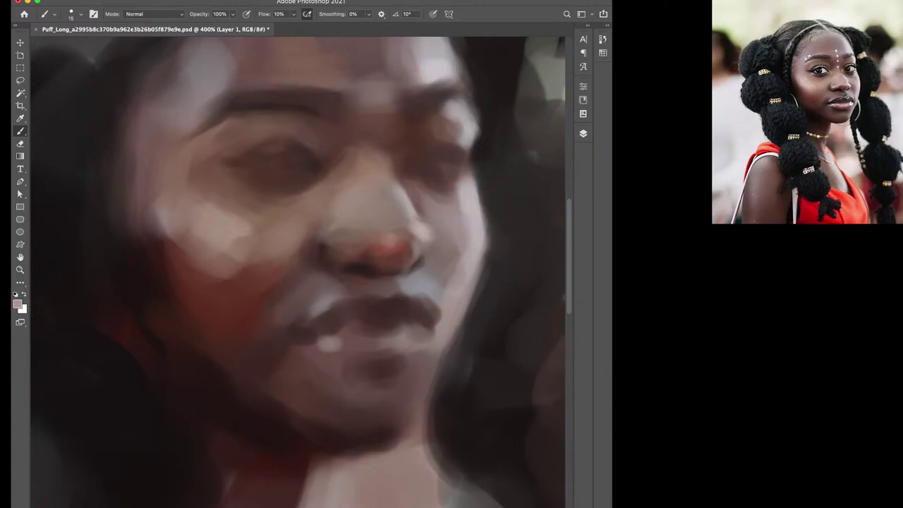
Darken the edge between the cheek and hair with a small near-black brush
alt+click(426, 185)
key(bracketleft)
key(d)
drag(475, 140, 475, 122)
Shape the nose bridge: darken both sides with reddish brown, then lighten it with pink
alt+click(466, 162)
drag(354, 172, 343, 193)
drag(375, 167, 369, 185)
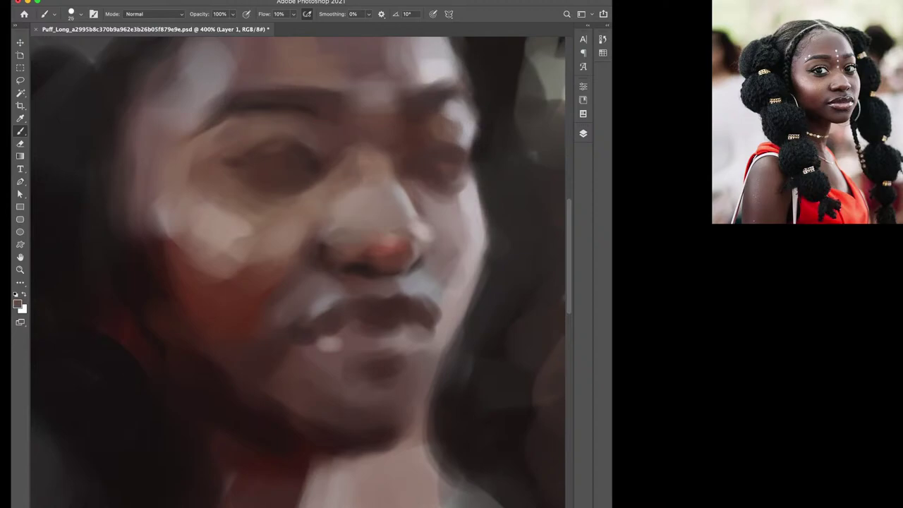
alt+click(372, 171)
alt+click(339, 211)
key(bracketleft)
drag(359, 197, 376, 187)
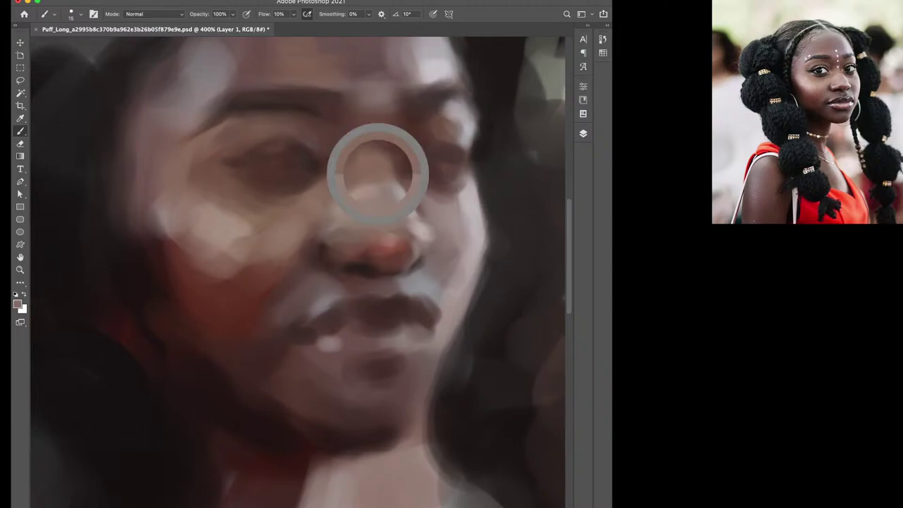
Add a cool blue-grey highlight beside the left eye using sampled brow and eye tones
key(bracketleft)
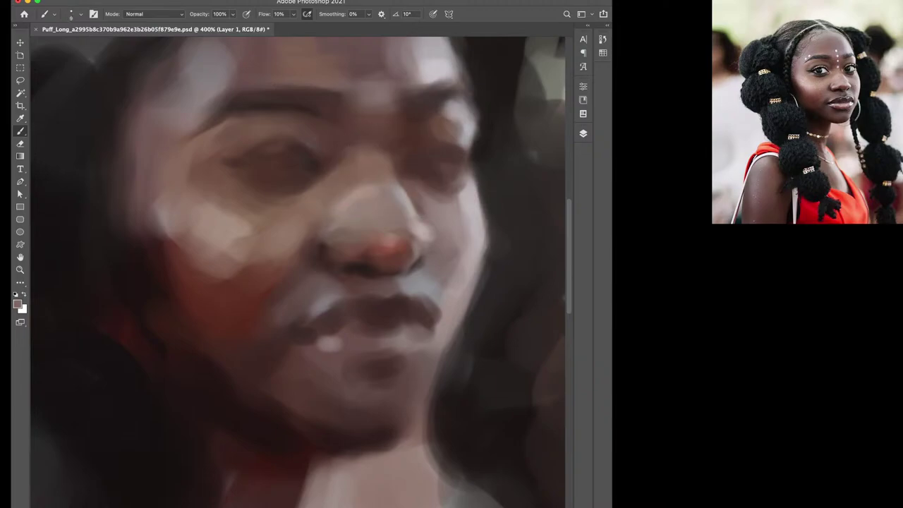
key(bracketright)
alt+click(405, 152)
alt+click(399, 149)
alt+click(343, 142)
key(bracketleft)
alt+click(314, 137)
drag(320, 140, 316, 134)
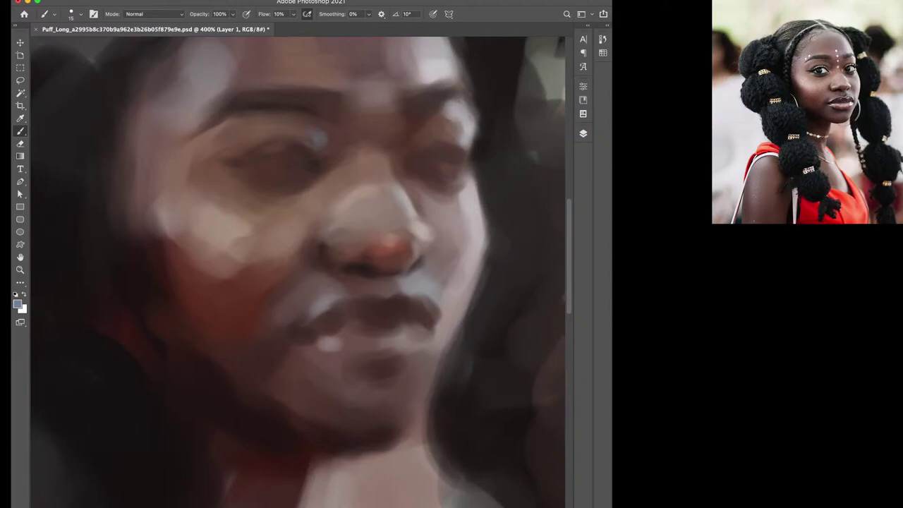
Resample colours around both eyes, adjusting the brush between sizes 10 and 20
alt+click(309, 121)
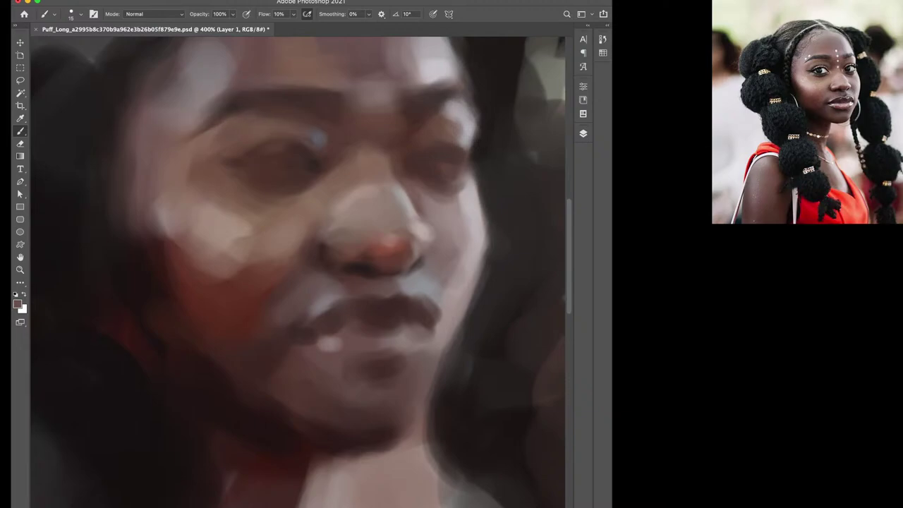
alt+click(312, 137)
key(bracketright)
alt+click(432, 129)
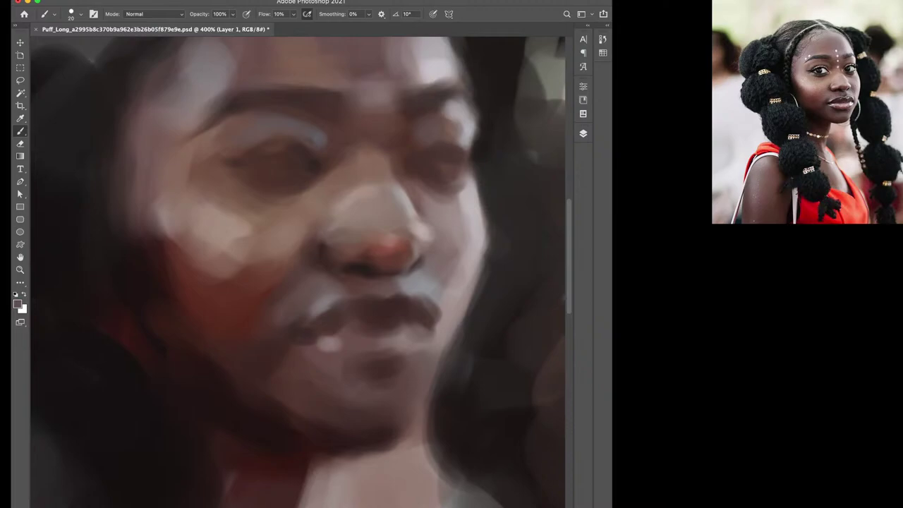
alt+click(319, 142)
key(bracketleft)
Brighten the left cheek with lighter peach strokes at brush size 15
alt+click(234, 197)
key(bracketright)
key(bracketright)
alt+click(288, 228)
alt+click(218, 232)
alt+click(211, 226)
mouse_move(197, 206)
mouse_down()
mouse_move(171, 242)
mouse_move(202, 235)
mouse_up()
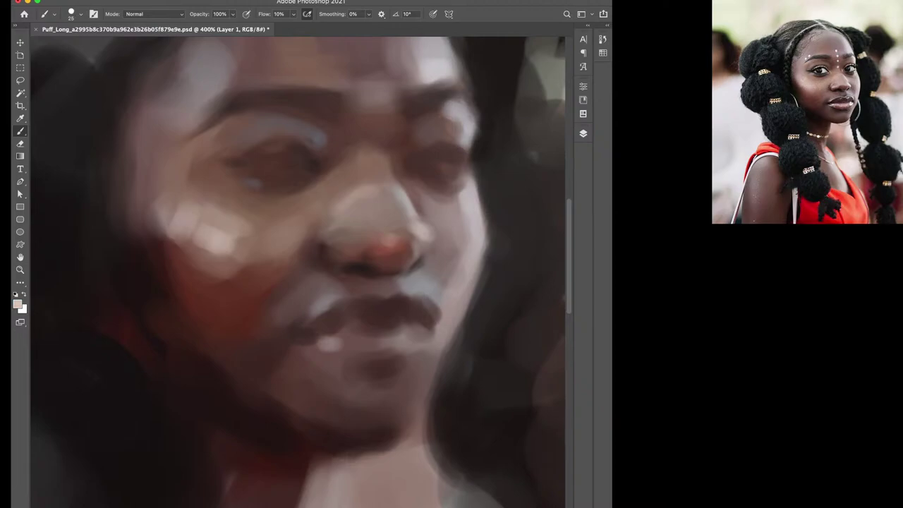
scroll(232, 240, down, 1)
Darken the left cheek and forehead hairline with near-black at brush size 25
scroll(282, 269, down, 2)
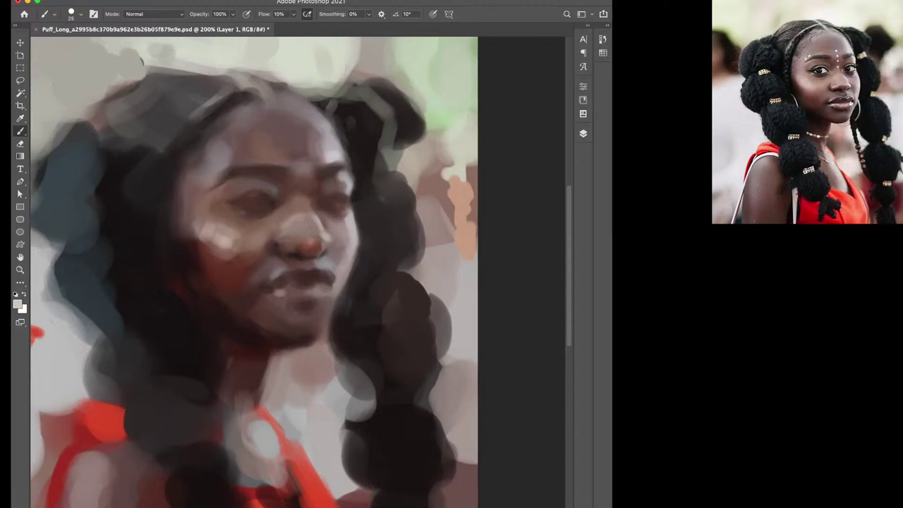
scroll(282, 268, up, 1)
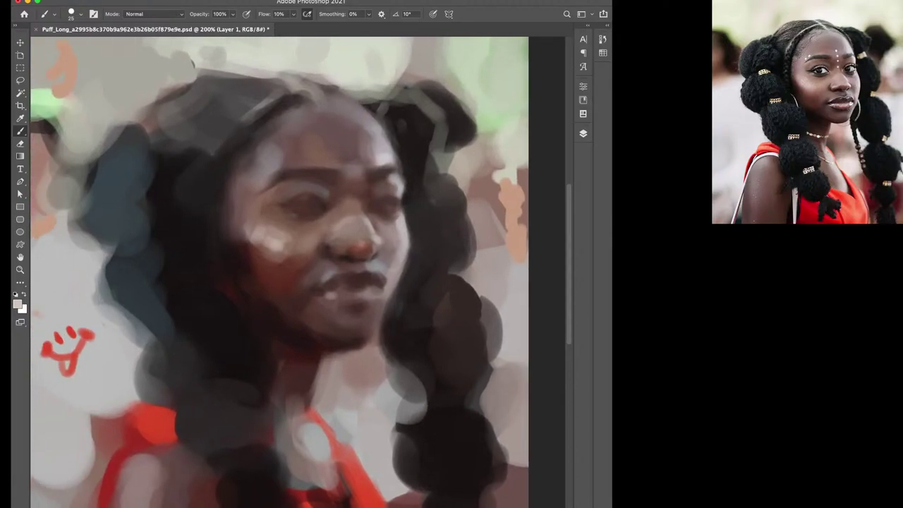
alt+click(165, 219)
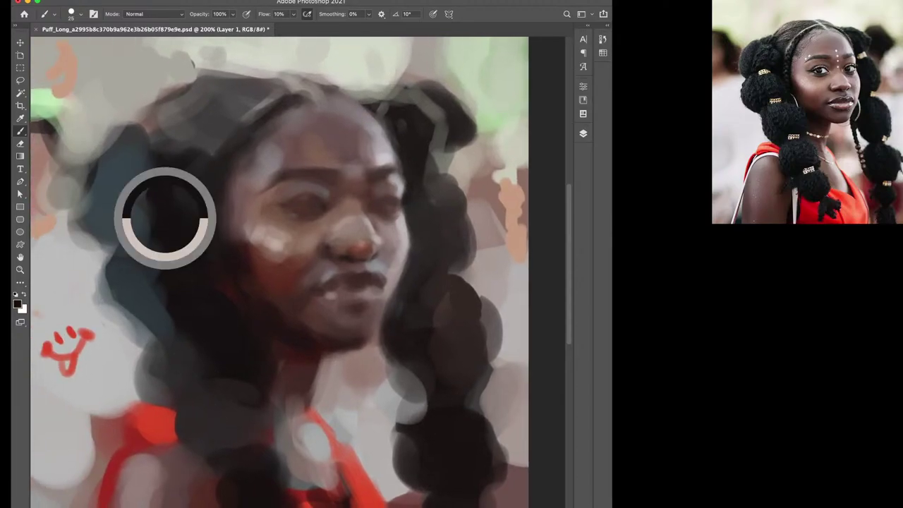
key(bracketleft)
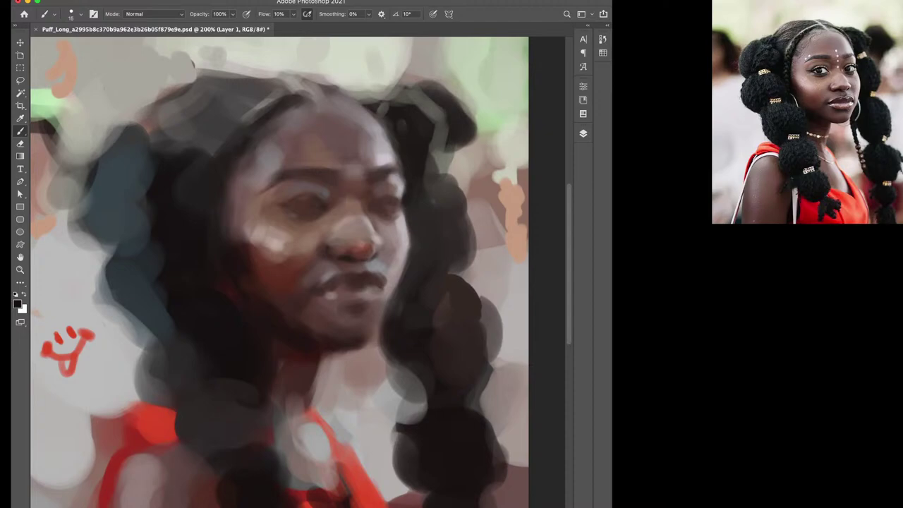
key(bracketright)
Darken the left hairline with near-black dabs using a size 30-35 brush
key(bracketright)
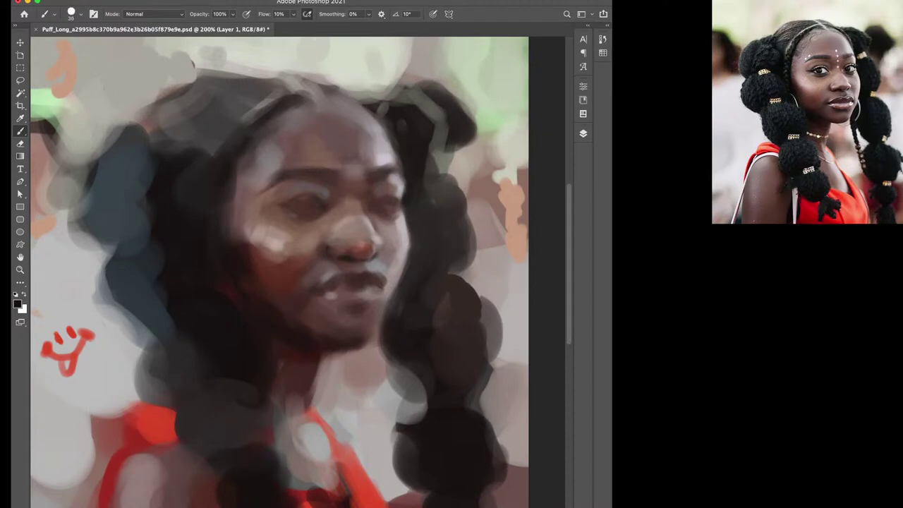
drag(223, 206, 232, 231)
mouse_move(240, 140)
mouse_down()
mouse_move(275, 100)
mouse_move(189, 183)
mouse_move(195, 172)
mouse_move(151, 201)
mouse_up()
alt+click(267, 102)
key(bracketleft)
key(bracketleft)
key(bracketleft)
alt+click(198, 133)
key(bracketright)
alt+click(198, 167)
alt+click(143, 173)
key(bracketright)
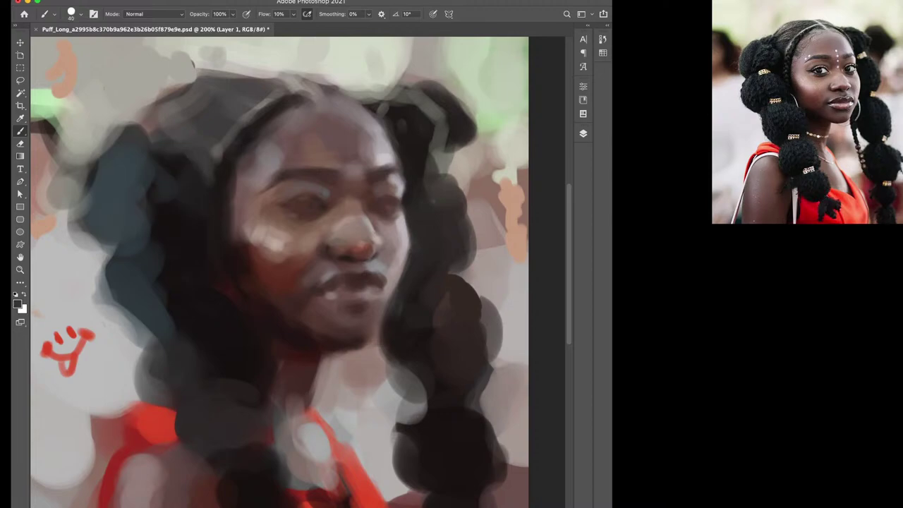
Soften the top and upper-left hair edge with light grey from the background
alt+click(229, 74)
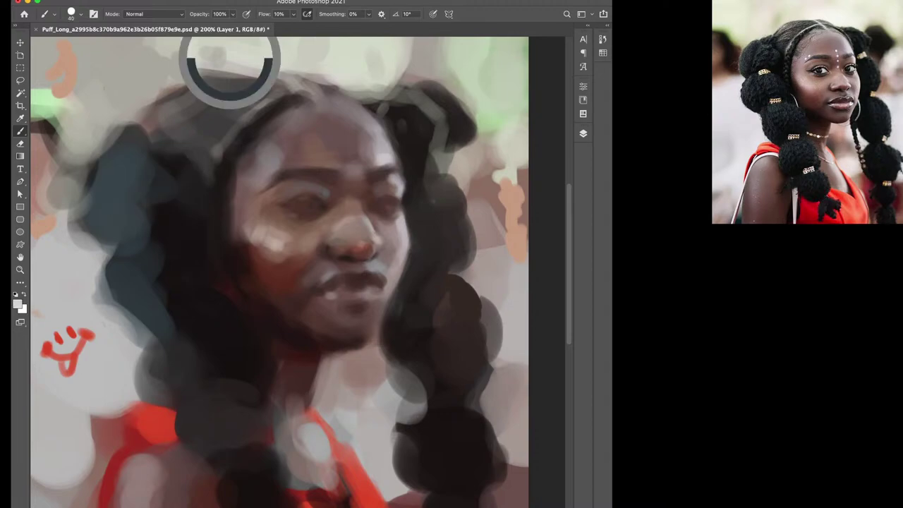
mouse_move(251, 64)
mouse_down()
mouse_move(156, 74)
mouse_move(170, 120)
mouse_up()
alt+click(166, 106)
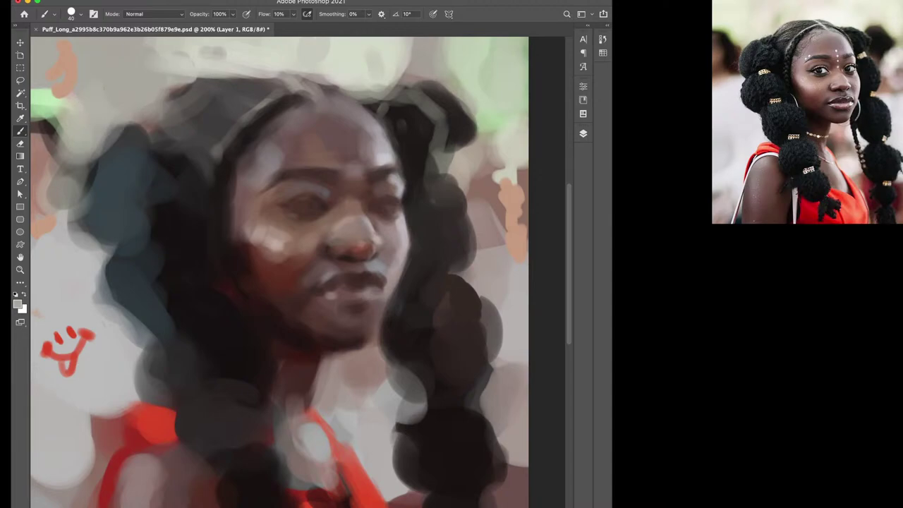
alt+click(322, 206)
key(bracketleft)
key(bracketleft)
Sample light grey from the lips and highlight both corners of the upper lip
alt+scroll(342, 240, up, 5)
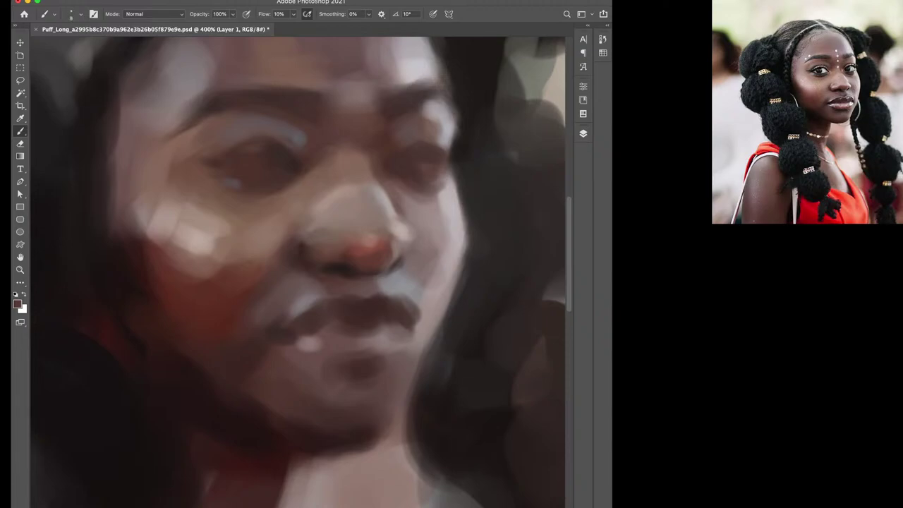
key(bracketright)
key(bracketright)
alt+click(336, 247)
alt+click(359, 289)
alt+click(391, 285)
scroll(395, 318, up, 2)
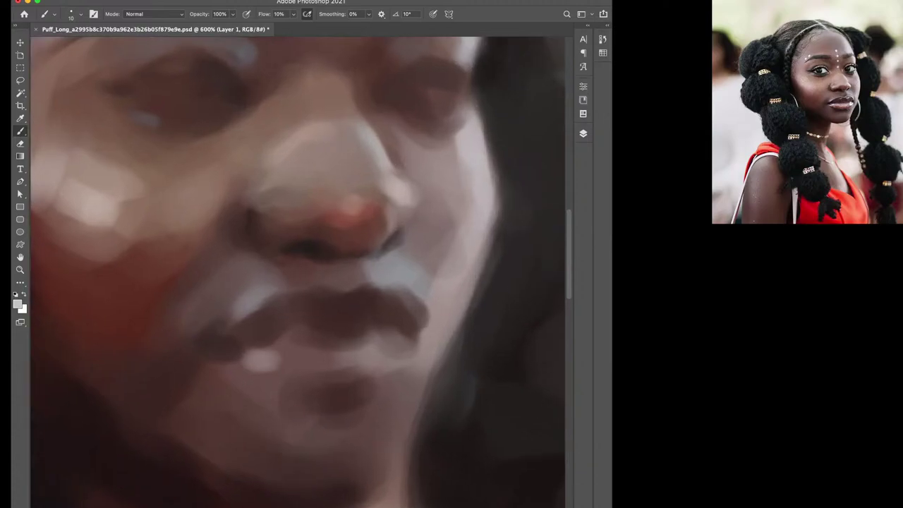
key(p)
key(b)
mouse_move(423, 319)
mouse_down()
mouse_move(403, 289)
mouse_move(321, 295)
mouse_up()
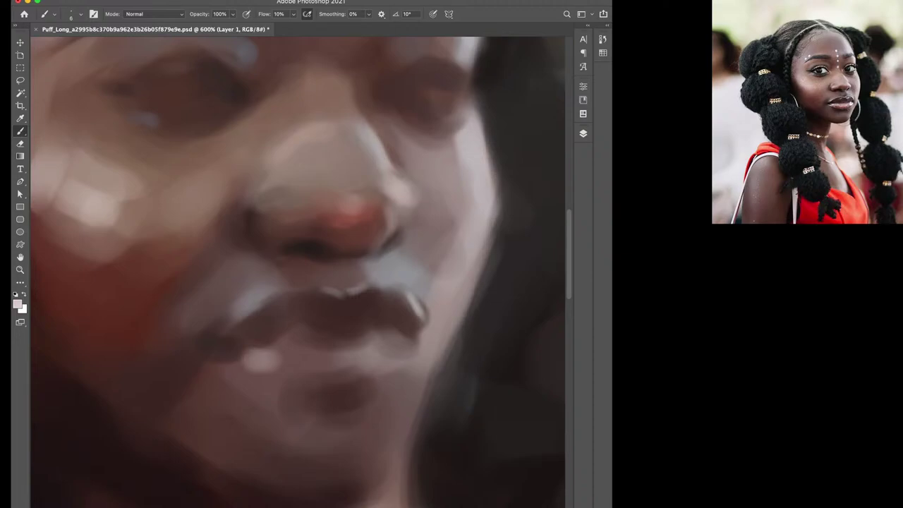
drag(251, 308, 230, 324)
Brighten the right and left sides of the lower lip with highlight strokes
drag(408, 347, 383, 372)
drag(410, 337, 391, 358)
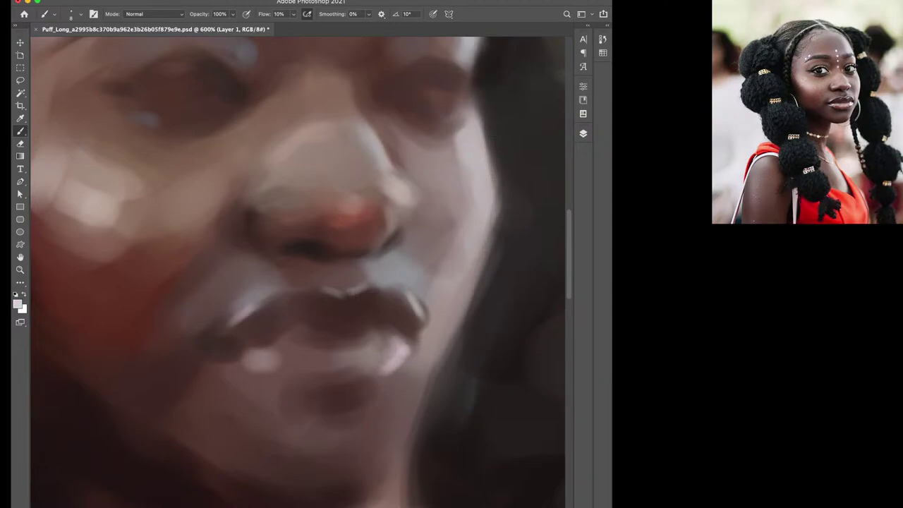
drag(392, 347, 382, 364)
mouse_move(267, 352)
mouse_down()
mouse_move(245, 361)
mouse_move(250, 367)
mouse_move(239, 359)
mouse_up()
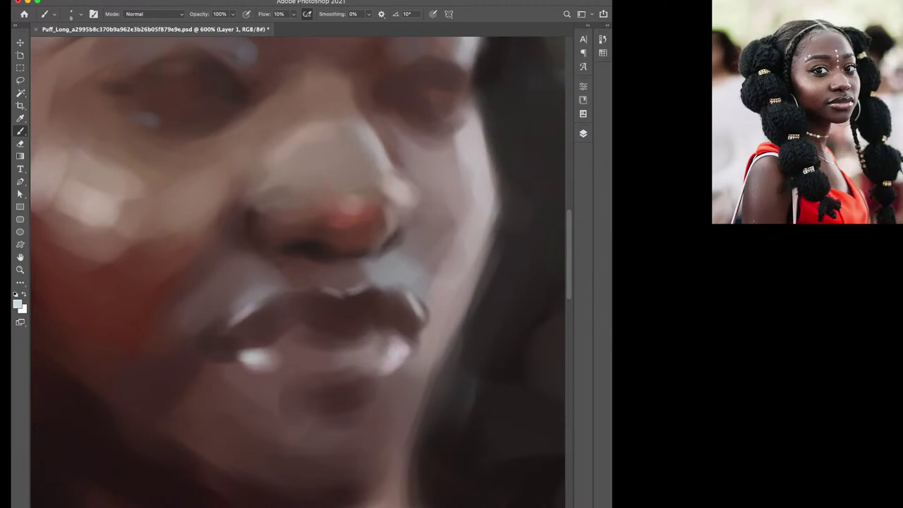
Lighten the area just under the nose with a light pink
scroll(416, 378, down, 1)
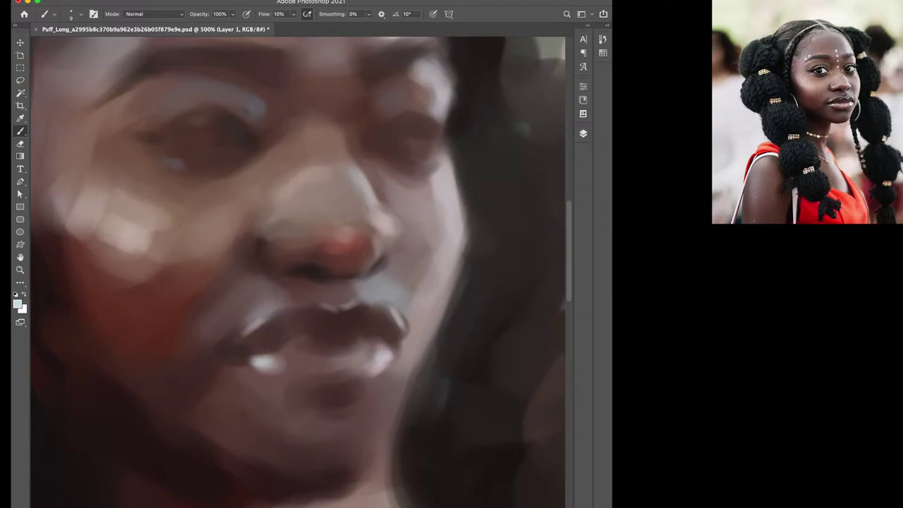
alt+click(318, 328)
alt+click(454, 235)
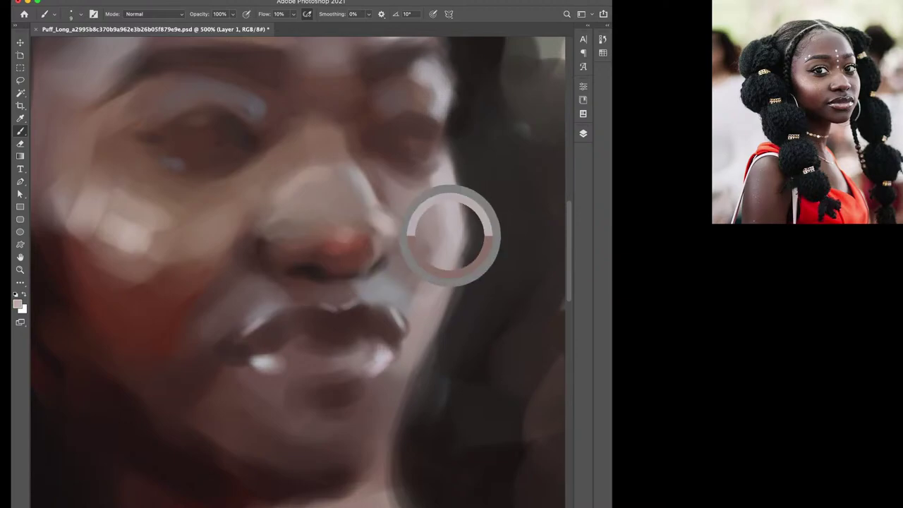
mouse_move(337, 279)
mouse_down()
mouse_move(357, 277)
mouse_move(365, 262)
mouse_up()
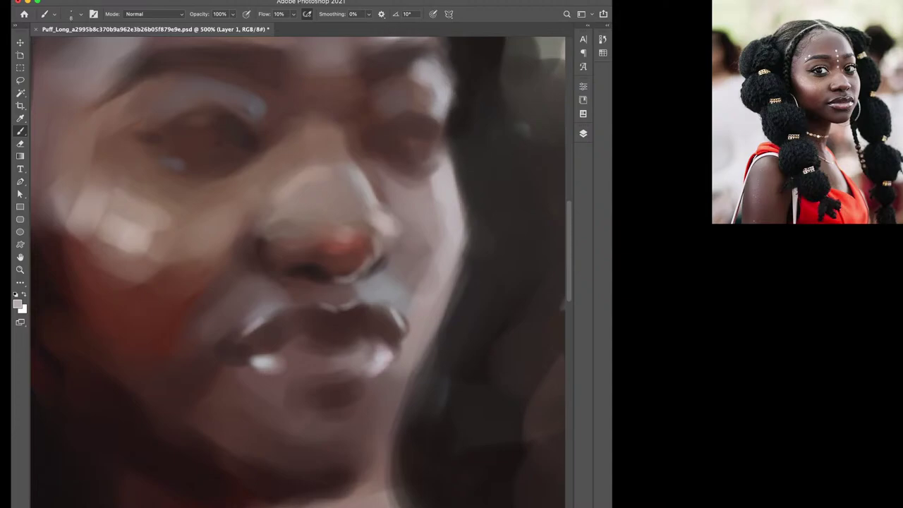
Build up shading beside the nose tip and darken its right side with dark red
alt+click(356, 262)
alt+click(353, 263)
alt+click(384, 239)
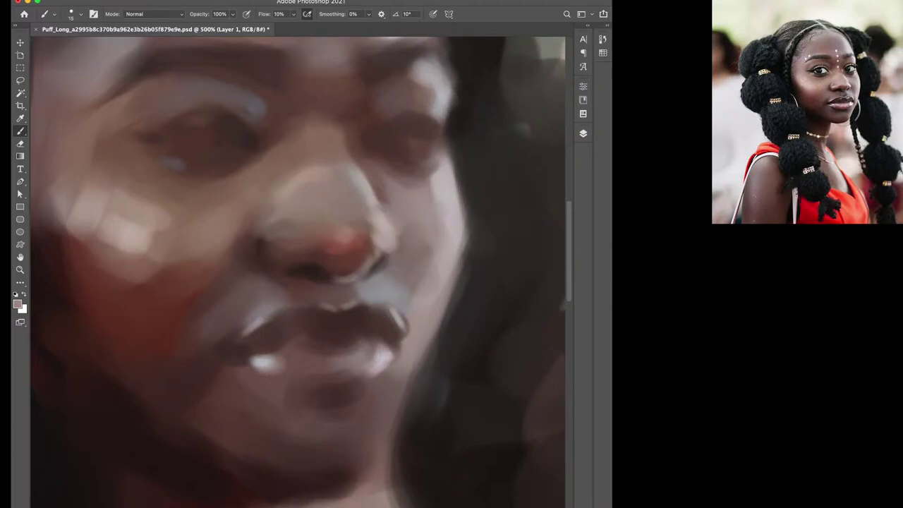
key(bracketleft)
key(bracketleft)
mouse_move(389, 220)
mouse_down()
mouse_move(393, 251)
mouse_move(368, 258)
mouse_up()
key(bracketright)
key(bracketright)
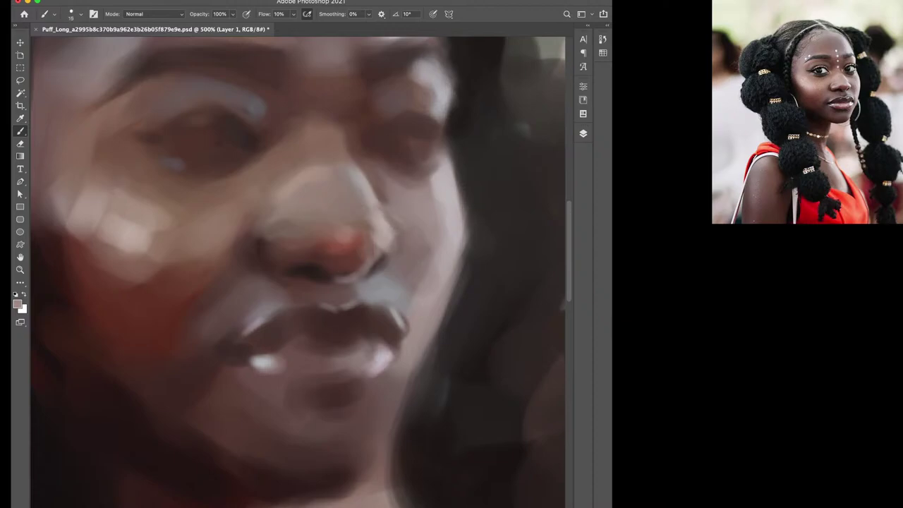
alt+click(367, 239)
drag(363, 226, 367, 258)
Add a soft shadow beside the nose and slightly brighten the nose tip
alt+click(357, 223)
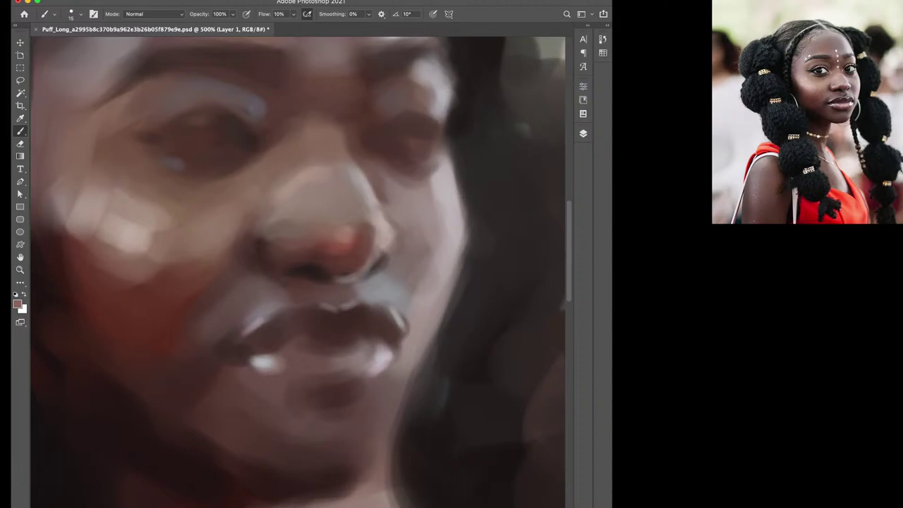
drag(371, 219, 369, 206)
alt+click(360, 226)
alt+click(351, 244)
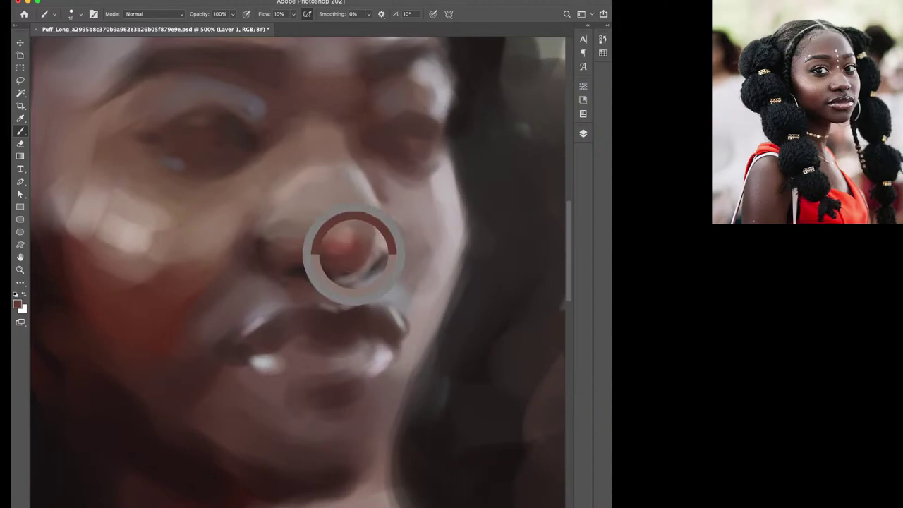
alt+click(367, 212)
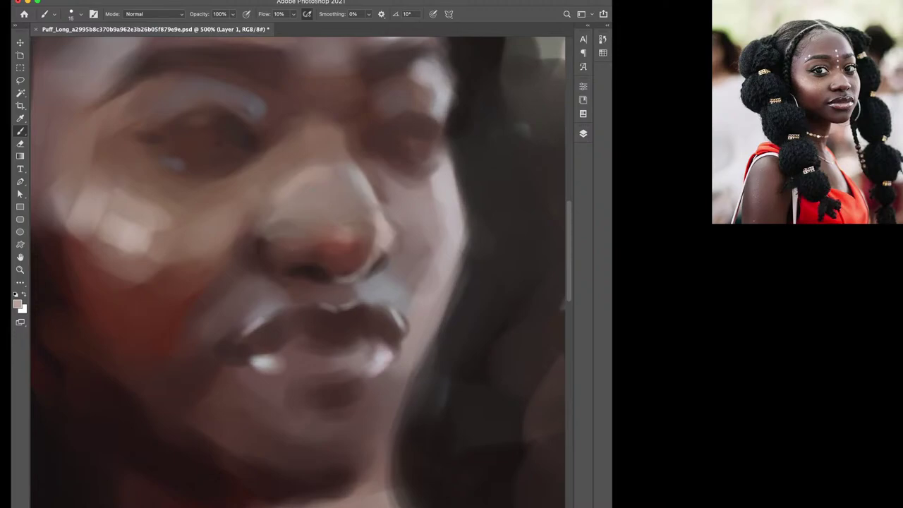
click(336, 235)
Add a darker dab beside the nose, then zoom out to 169% to view the portrait
key(bracketright)
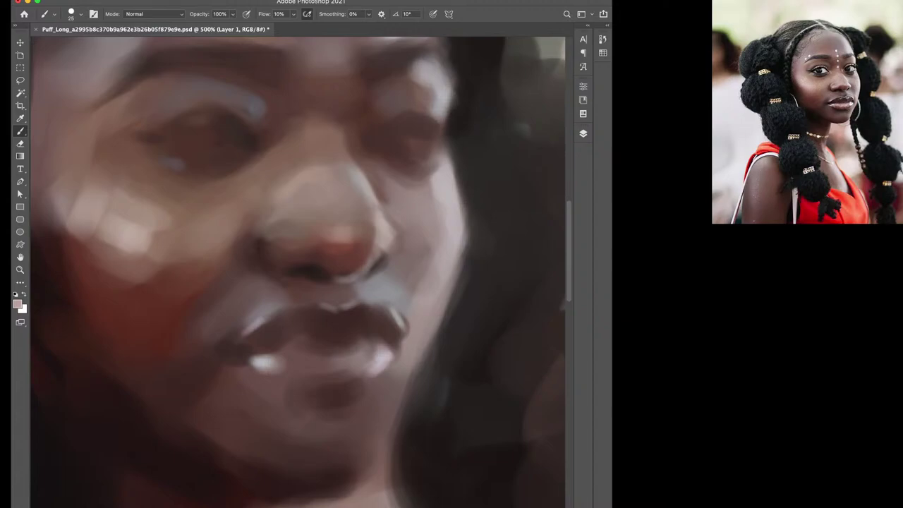
key(bracketleft)
key(bracketleft)
key(bracketright)
key(bracketright)
click(400, 215)
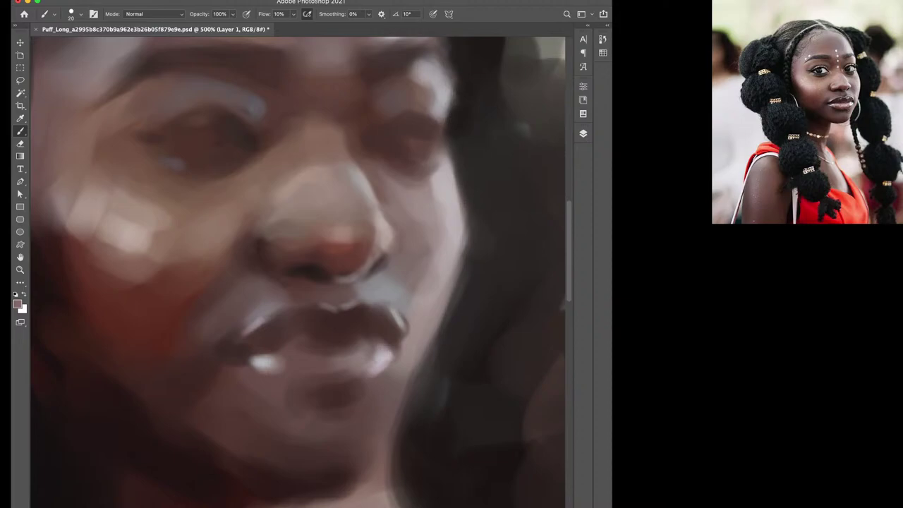
key(h)
scroll(297, 273, down, 5)
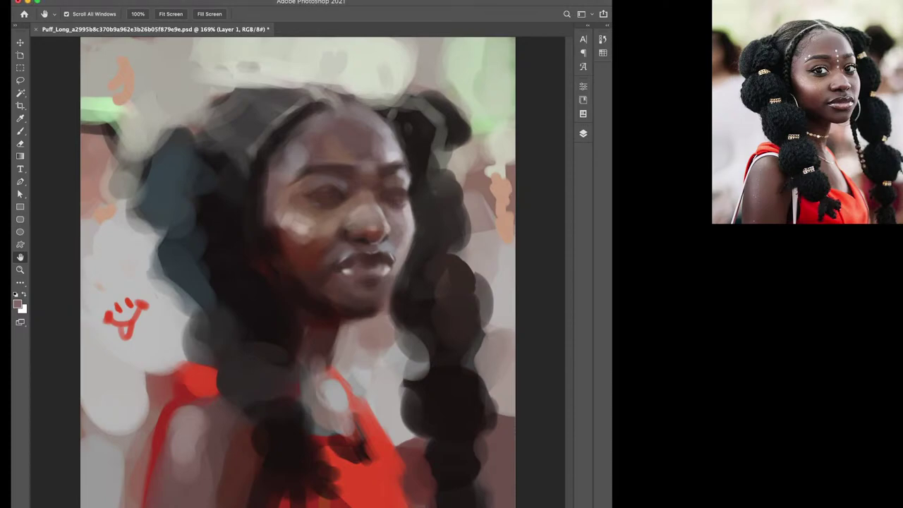
Zoom to 200%, sample dark brown from the mouth and chin, then zoom to 300%
key(ctrl+plus)
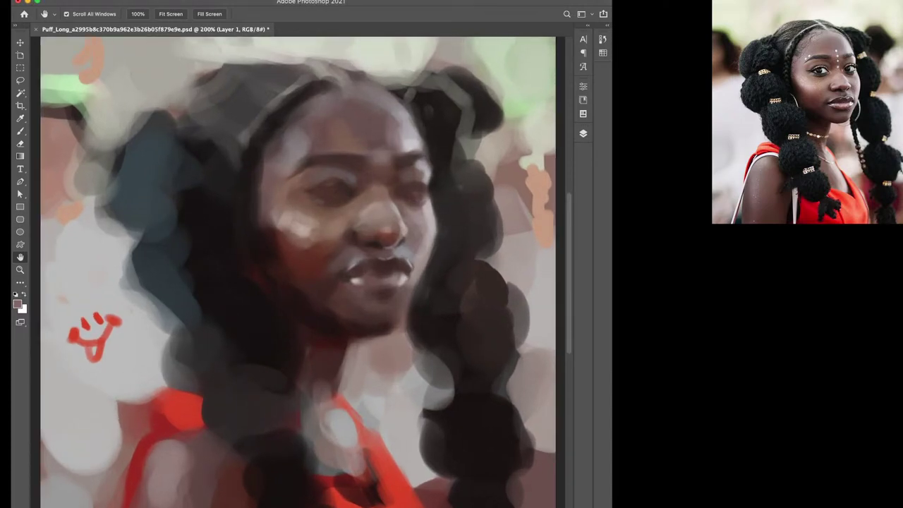
key(b)
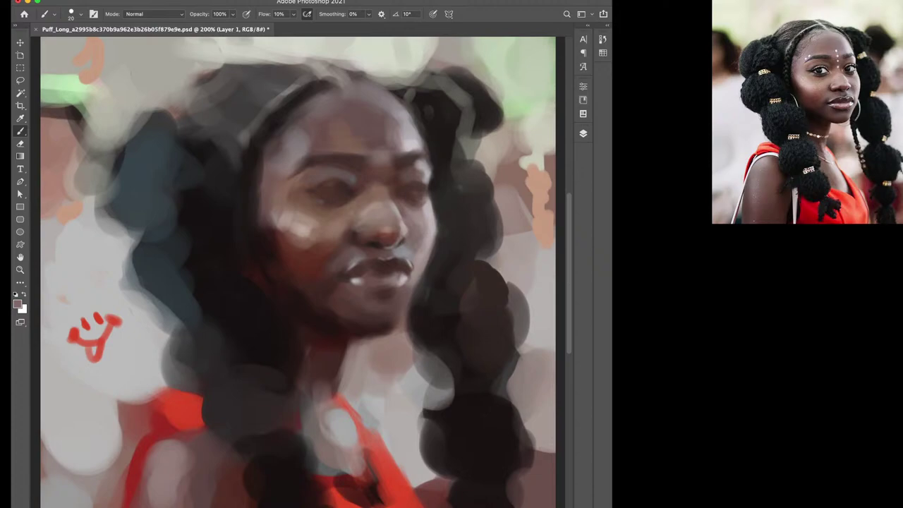
alt+click(386, 231)
alt+click(360, 255)
alt+click(363, 269)
scroll(371, 272, up, 1)
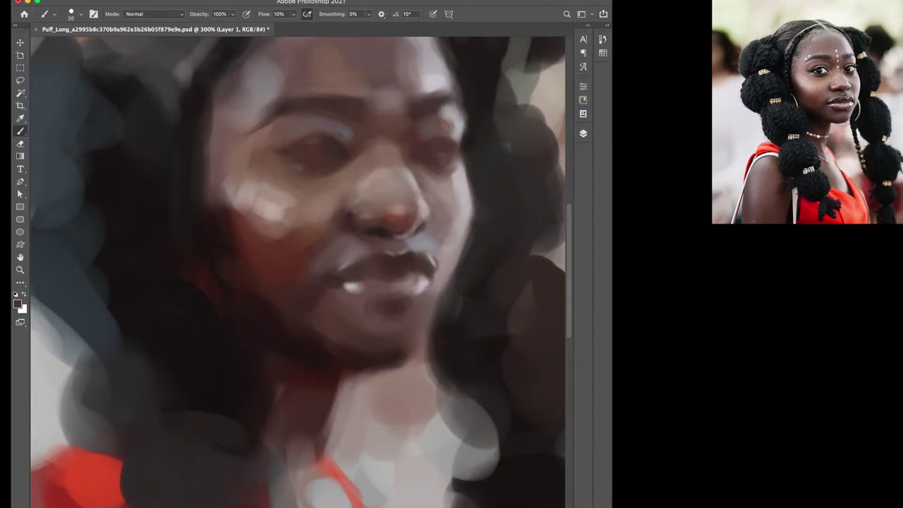
Darken the shadow below the lower lip with the dark hair colour
alt+click(482, 362)
key(bracketright)
drag(377, 311, 412, 311)
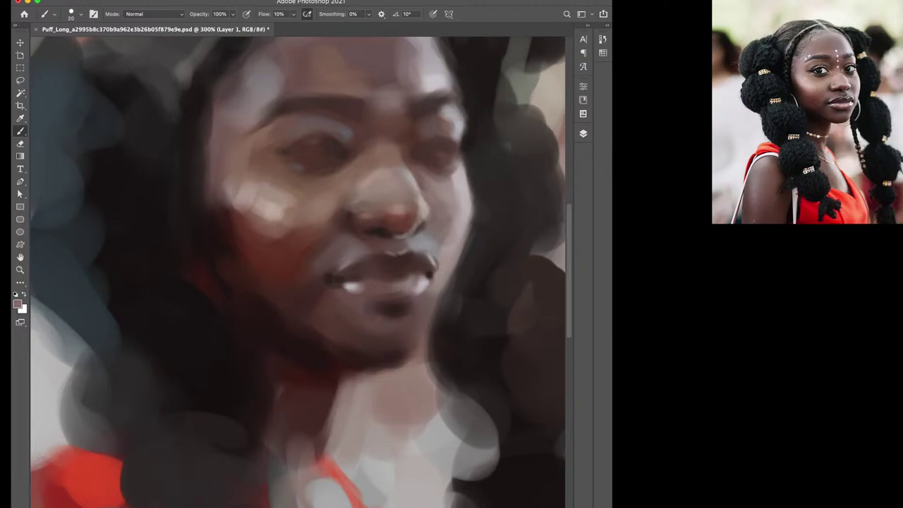
key(bracketright)
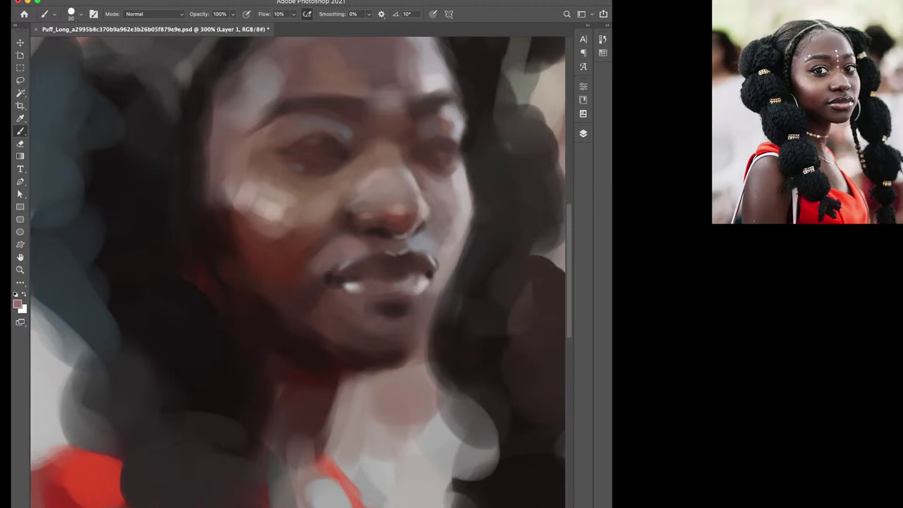
Darken the left corner of the mouth with a near-black shadow tone
alt+click(321, 259)
alt+click(321, 259)
key(bracketleft)
alt+click(458, 332)
alt+click(343, 237)
alt+click(330, 268)
drag(326, 265, 335, 269)
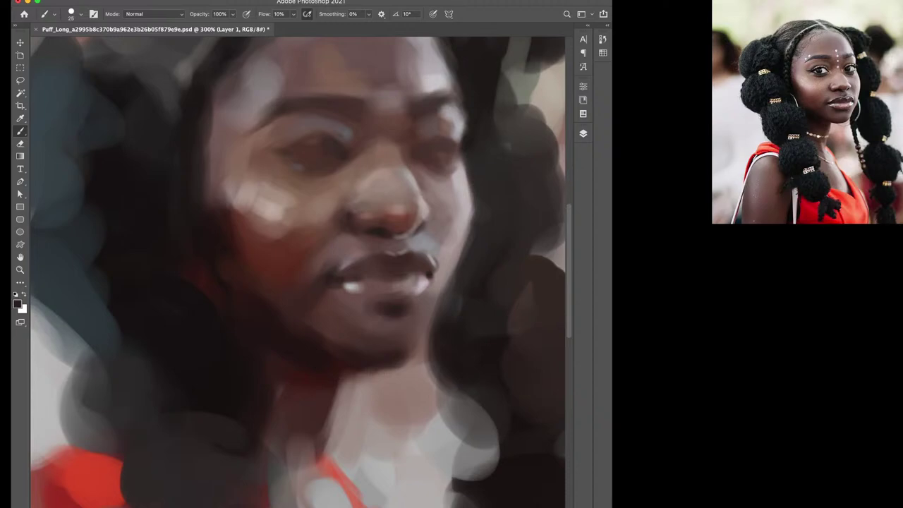
key(bracketleft)
key(bracketright)
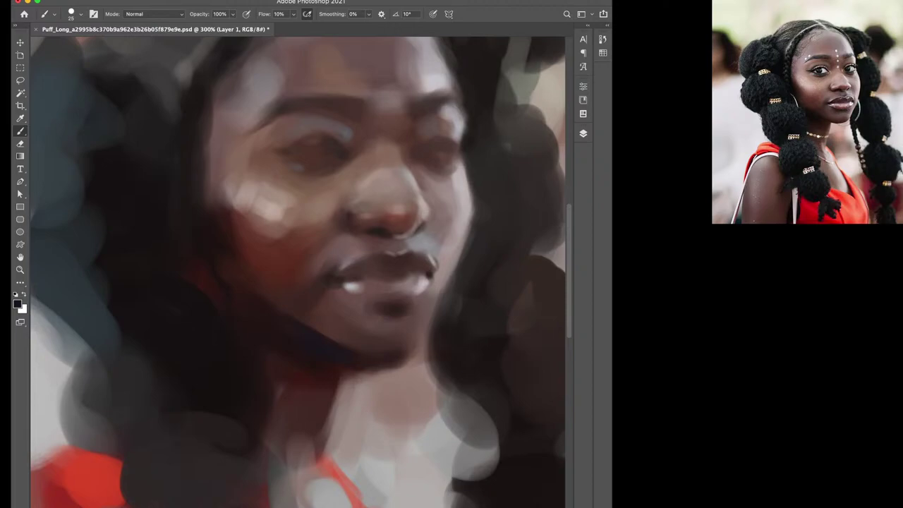
Lighten the patch below the lower lip with a grey-pink from the mouth corner
key(bracketright)
key(bracketright)
alt+click(398, 383)
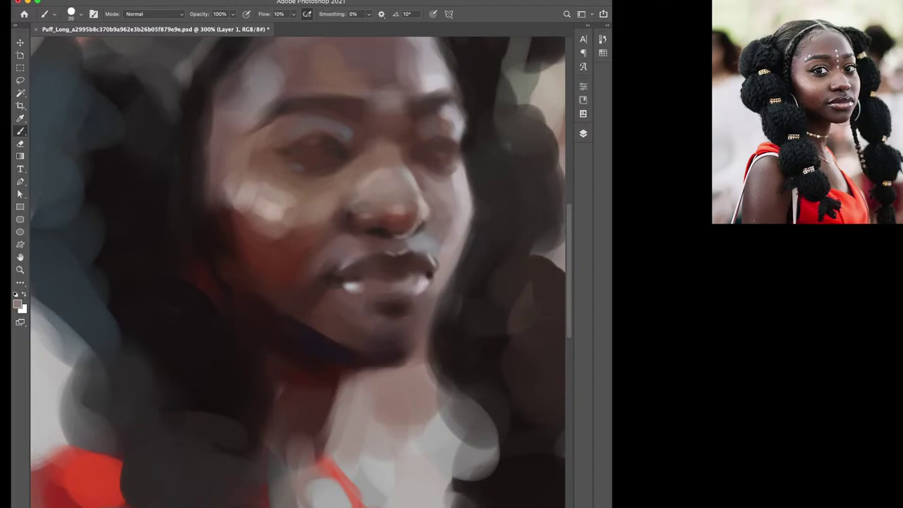
alt+click(275, 312)
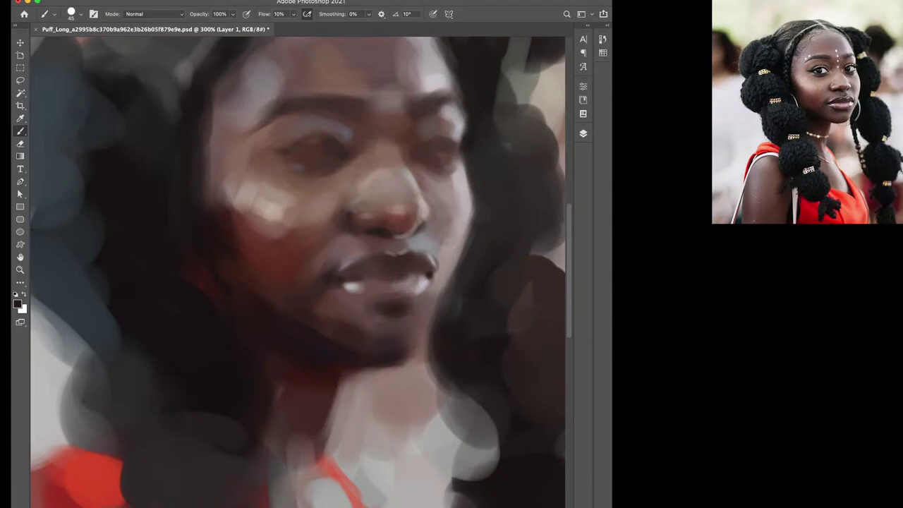
key(bracketleft)
key(bracketleft)
key(bracketleft)
alt+click(436, 285)
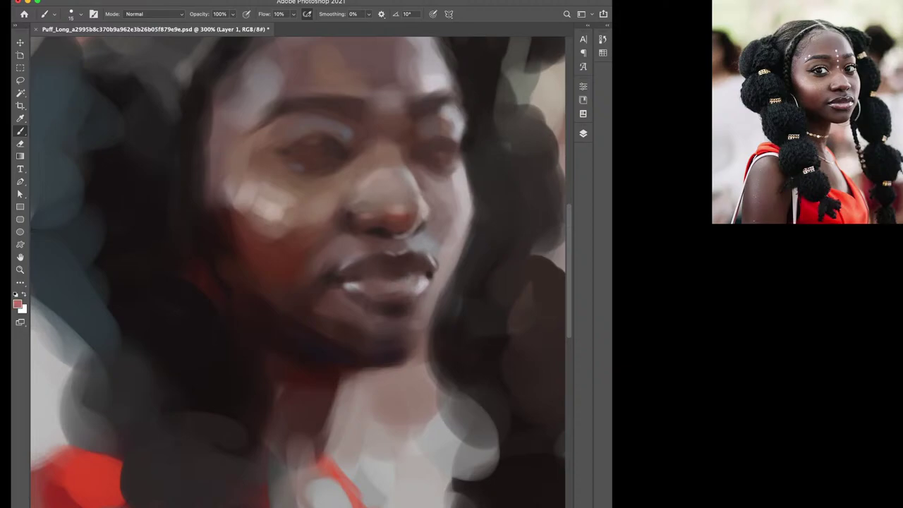
click(400, 298)
Resample light grey, dark brown and pinkish-grey lip tones around the mouth
key(bracketright)
alt+click(351, 286)
alt+click(350, 286)
alt+click(429, 282)
alt+click(407, 291)
key(d)
key(d)
alt+click(433, 261)
Dab two light highlights onto the upper lip
click(407, 263)
click(381, 262)
alt+click(342, 151)
key(bracketleft)
Lighten the skin under the right eye and the inner corner of the left eye
alt+click(315, 135)
alt+click(369, 157)
alt+click(447, 126)
alt+click(446, 120)
alt+click(415, 128)
alt+click(375, 153)
drag(424, 144, 435, 143)
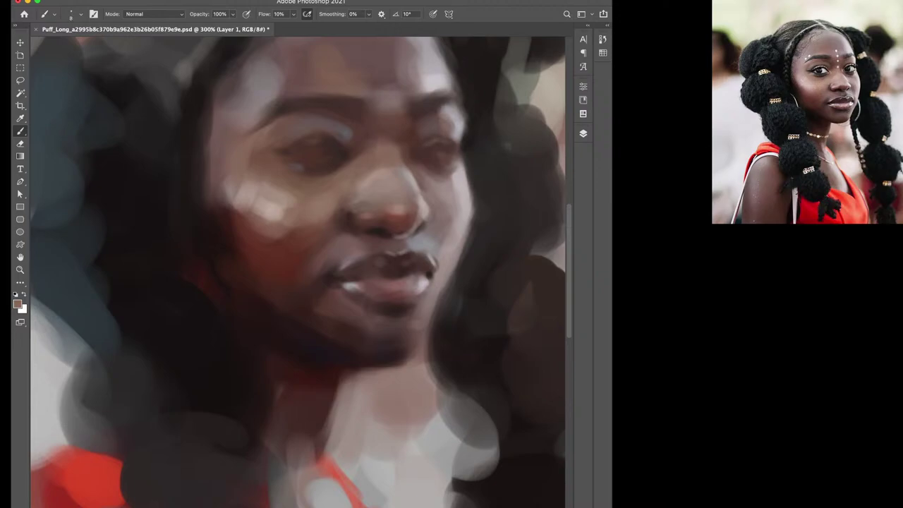
drag(332, 144, 342, 143)
Brighten the area between the eyes using a larger brush and resampled eye tones
alt+click(343, 151)
alt+click(321, 137)
alt+click(339, 149)
key(bracketright)
click(356, 117)
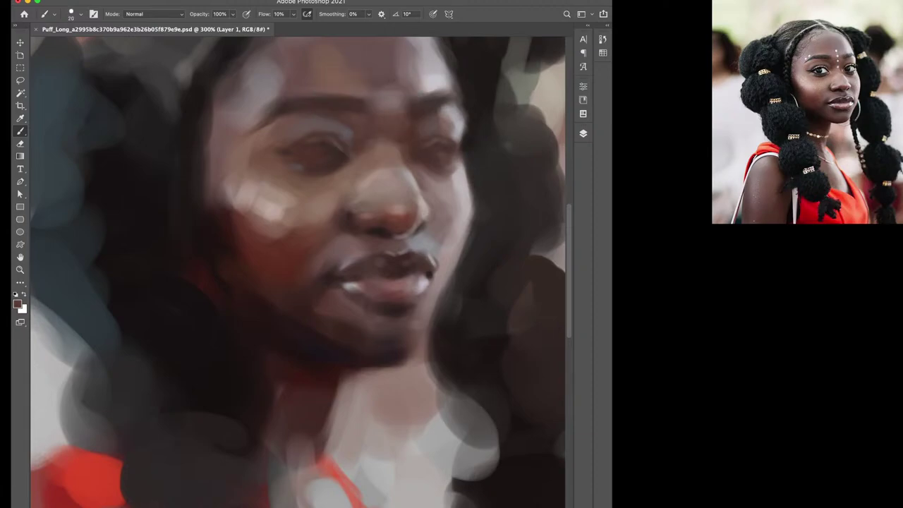
alt+click(431, 122)
Enlarge the brush and paint soft strokes with cheek, eye and forehead browns sampled from the face
alt+click(323, 203)
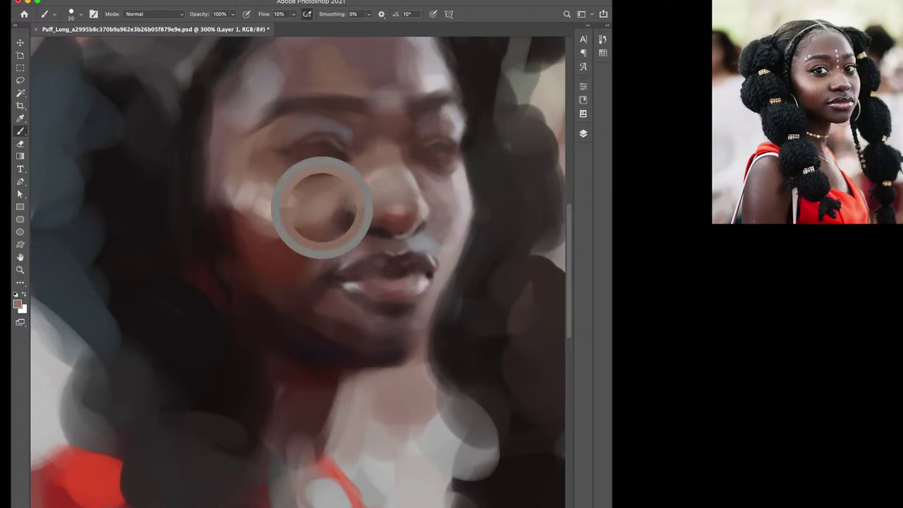
key(bracketright)
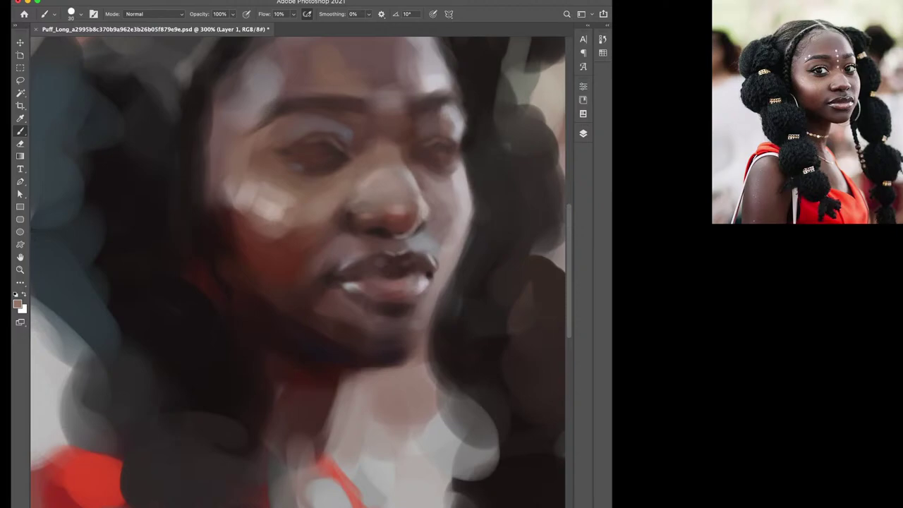
alt+click(271, 202)
alt+click(291, 236)
alt+click(366, 75)
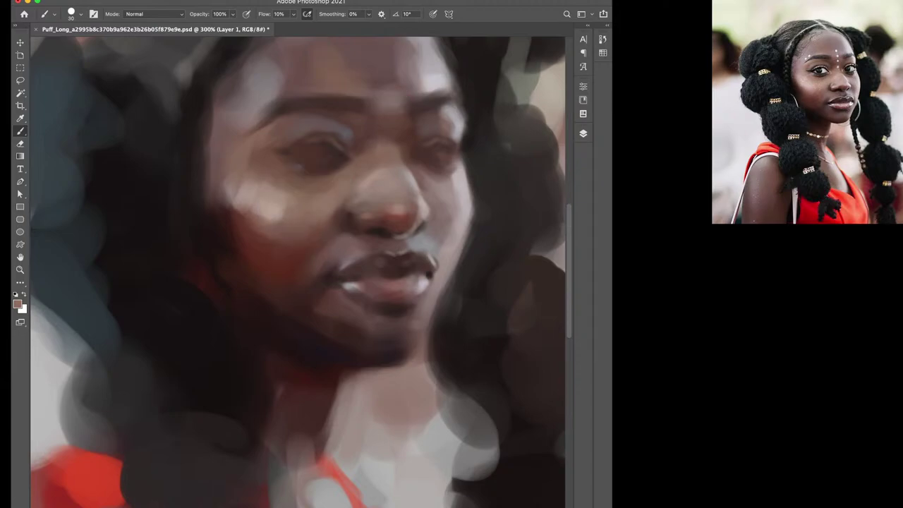
alt+click(279, 241)
alt+click(234, 166)
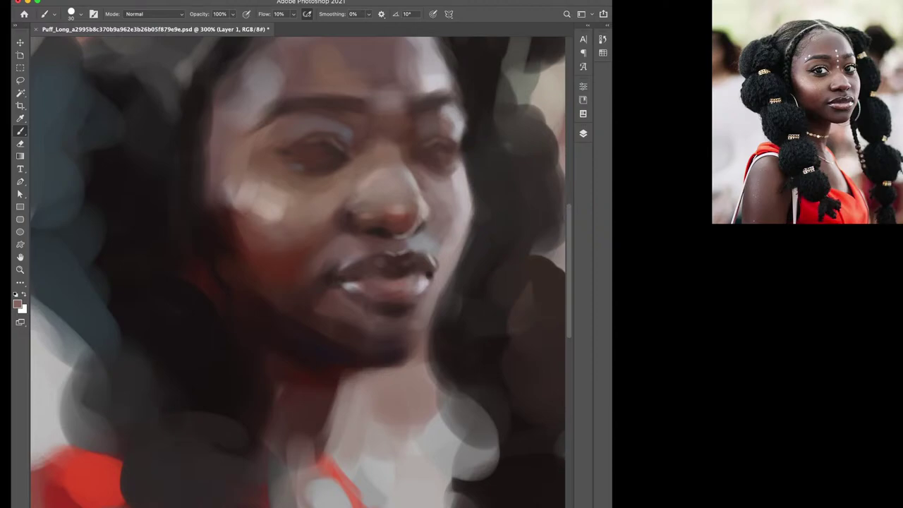
Continue softening the face with cheek and chin browns, then zoom out to view more of the painting
alt+click(293, 233)
alt+click(316, 242)
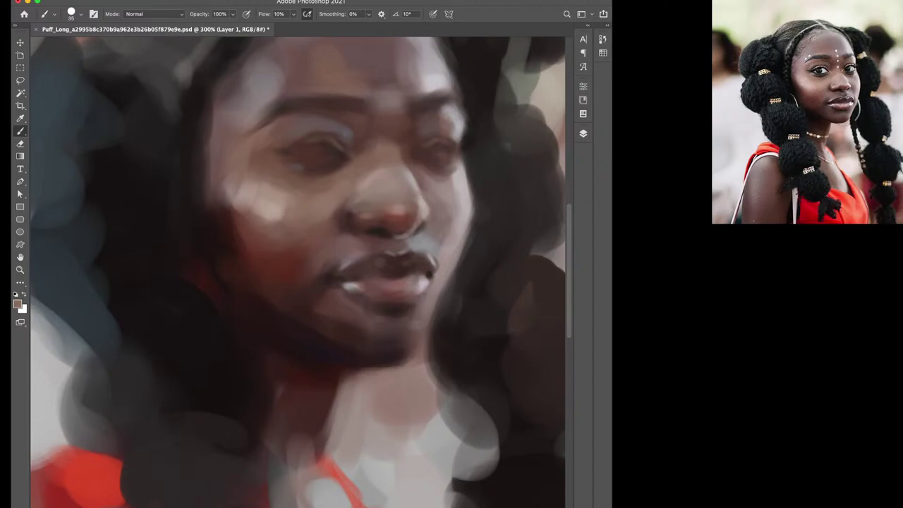
alt+click(290, 300)
alt+click(292, 298)
alt+click(222, 225)
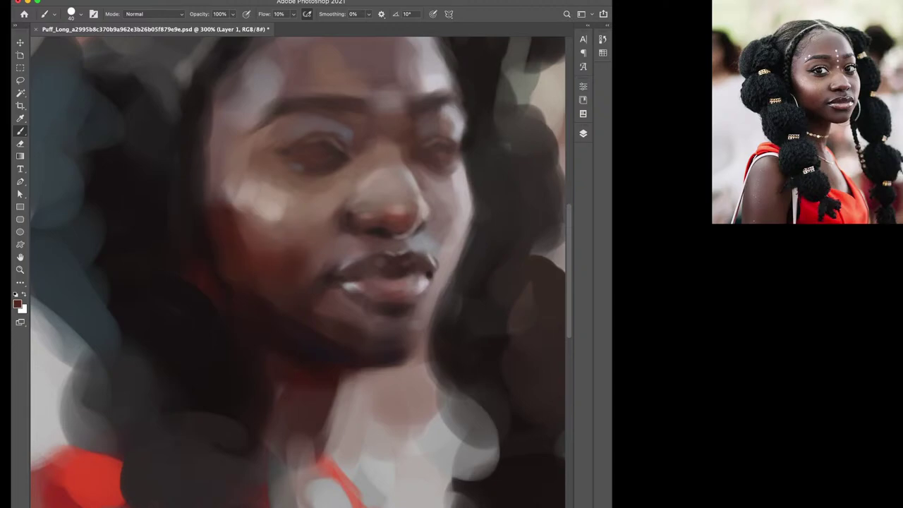
alt+click(209, 237)
key(ctrl+minus)
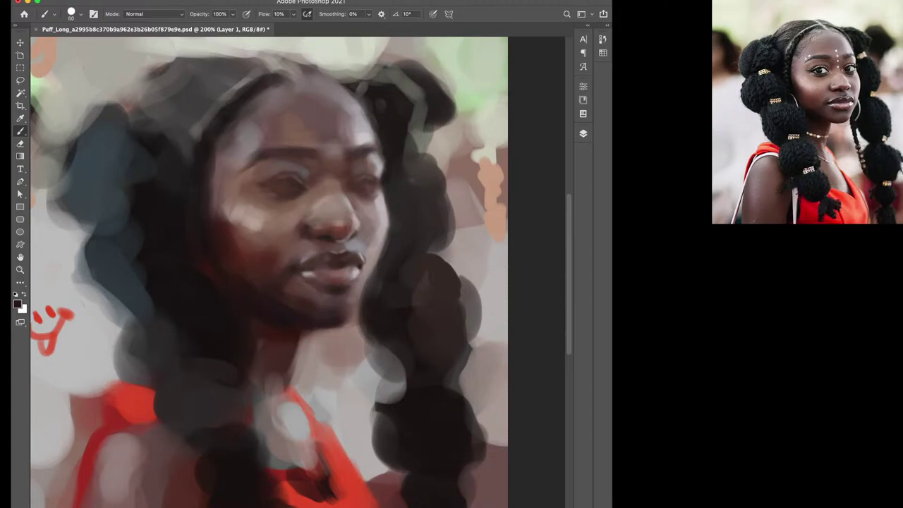
Set brush flow to 5% and pick up reddish-brown and pinkish-brown skin tones with a smaller brush
click(280, 14)
text(5)
key(Return)
alt+click(258, 272)
alt+click(334, 302)
key(bracketleft)
Sample more reddish-brown face tones with a slightly larger brush, finishing on a light grey
alt+click(288, 259)
alt+click(287, 252)
key(bracketright)
alt+click(238, 255)
alt+click(240, 232)
alt+click(204, 213)
alt+click(325, 353)
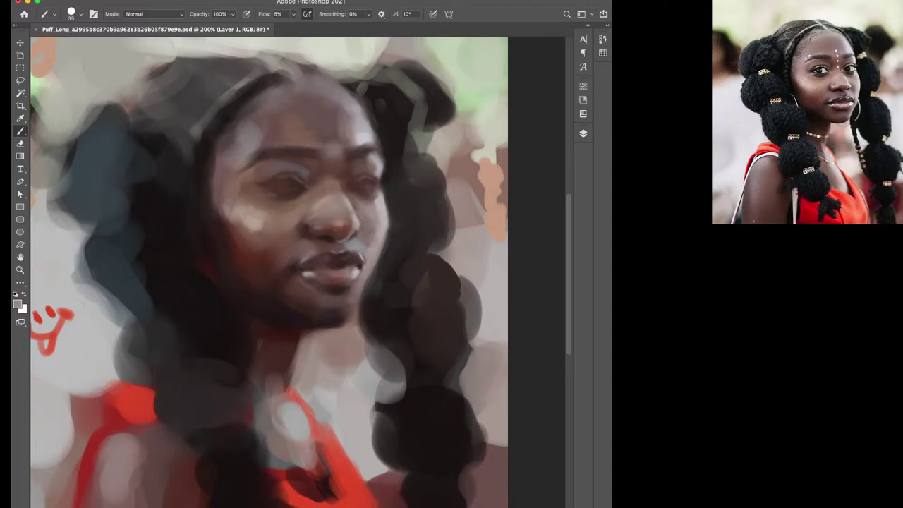
Paint light grey marks on the neck and resample chin, nose and mouth tones
drag(306, 331, 297, 351)
alt+click(340, 301)
alt+click(299, 304)
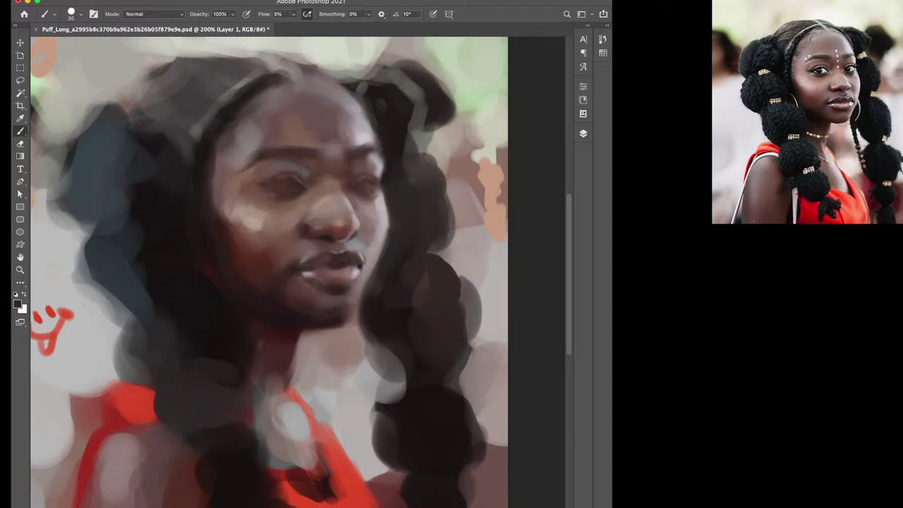
alt+click(325, 352)
alt+click(342, 175)
alt+click(331, 295)
alt+click(303, 310)
alt+click(331, 212)
alt+click(355, 293)
alt+click(369, 254)
Set the brush to 20, darken the nose tip with a faint dab and darken a neck spot
key(bracketright)
key(bracketleft)
key(bracketleft)
key(bracketright)
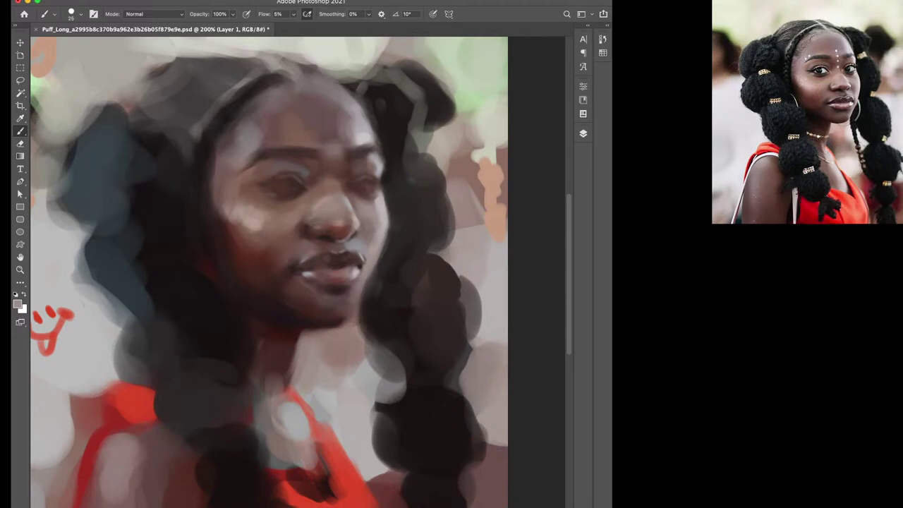
key(bracketleft)
key(bracketright)
click(306, 221)
key(bracketright)
key(bracketright)
key(bracketright)
click(260, 326)
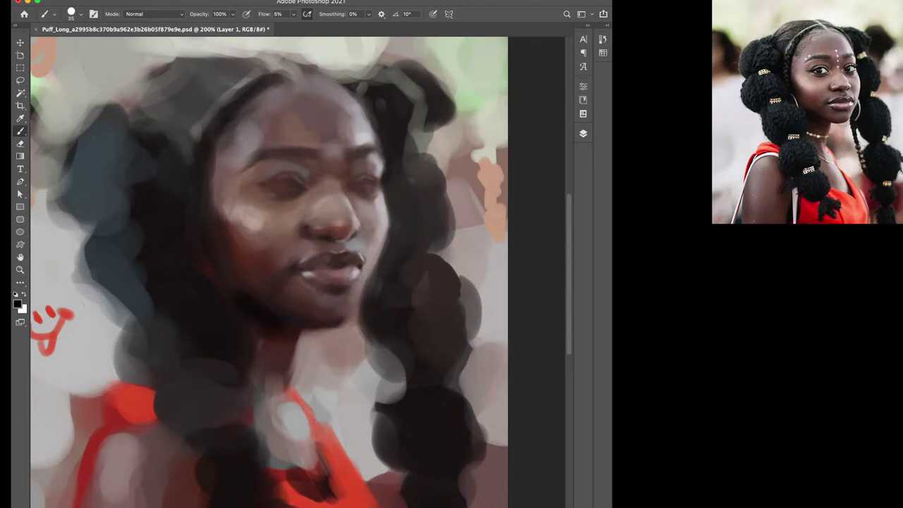
Sample hair and nose browns, set the brush to 15, and darken the right cheek edge
alt+click(139, 285)
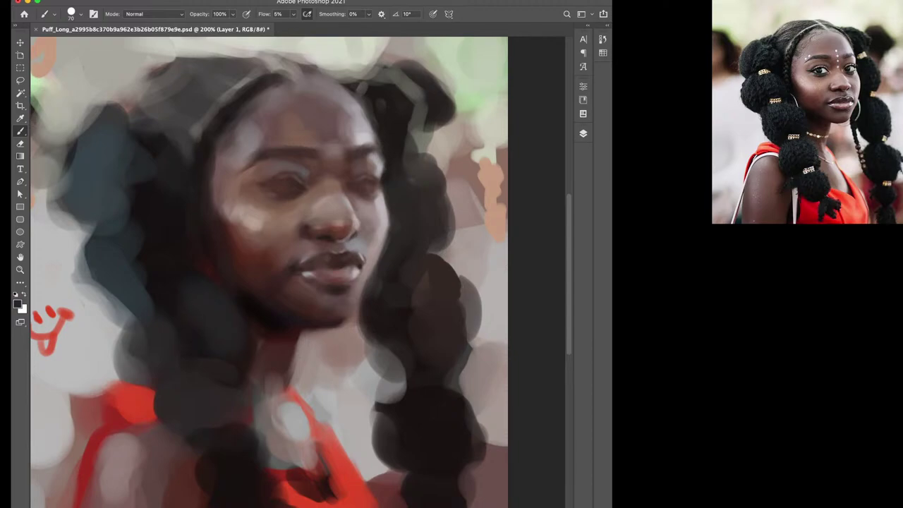
key(bracketright)
key(bracketleft)
key(bracketleft)
key(bracketleft)
alt+click(363, 211)
alt+click(347, 179)
key(bracketright)
key(bracketleft)
key(bracketright)
key(bracketleft)
alt+click(360, 162)
drag(378, 161, 378, 175)
Lighten the area beside the neck and patches around it with background grey at size 45
alt+click(74, 307)
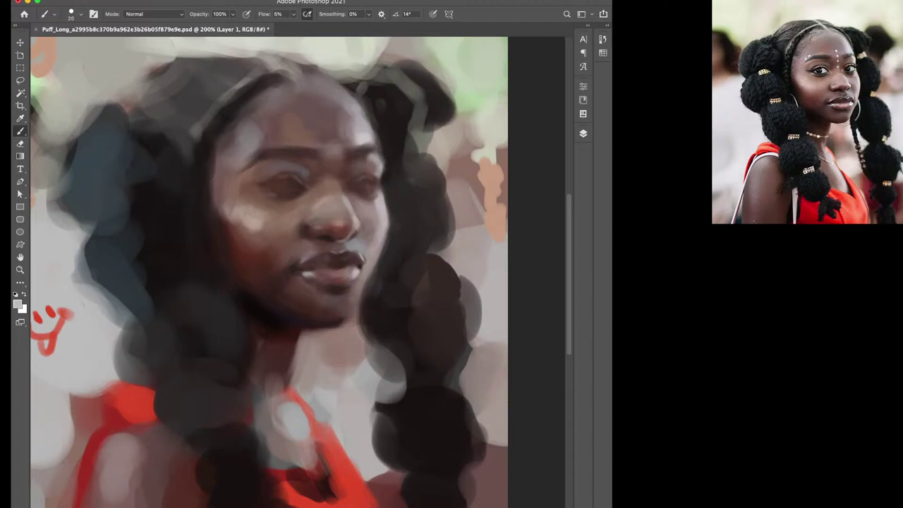
alt+click(353, 389)
key(bracketright)
key(bracketright)
key(bracketright)
drag(342, 361, 334, 363)
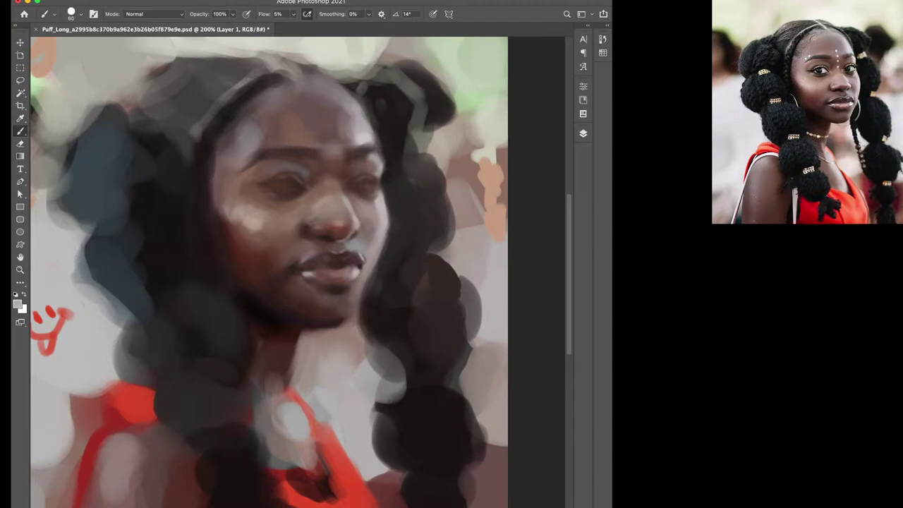
mouse_move(281, 393)
mouse_down()
mouse_move(311, 446)
mouse_move(308, 465)
mouse_up()
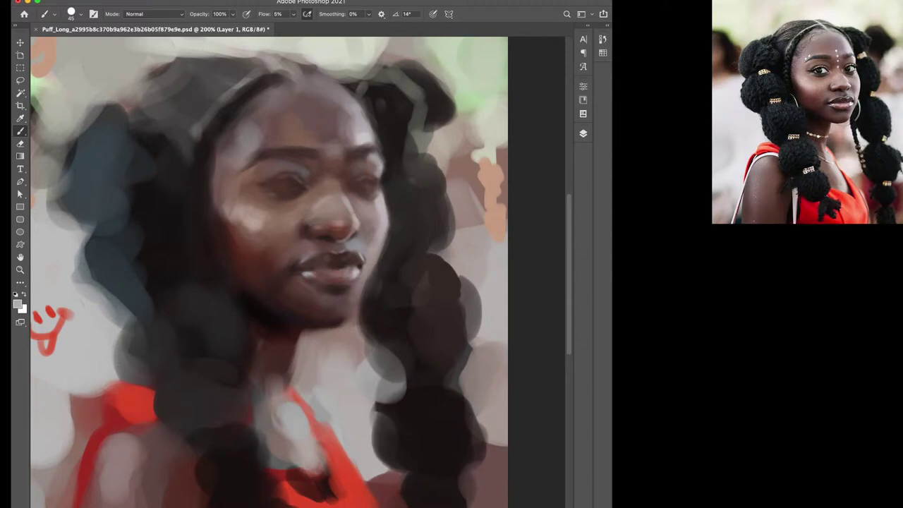
Paint dark brown strokes on the hair below the chin and sample braid tones
alt+click(272, 385)
mouse_move(282, 383)
mouse_down()
mouse_move(262, 439)
mouse_move(296, 463)
mouse_up()
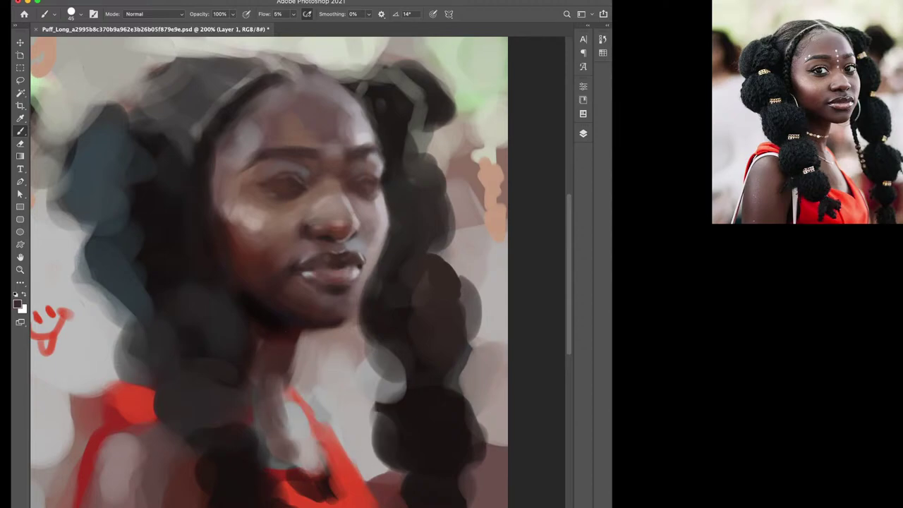
alt+click(312, 357)
alt+click(282, 349)
alt+click(422, 429)
alt+click(164, 304)
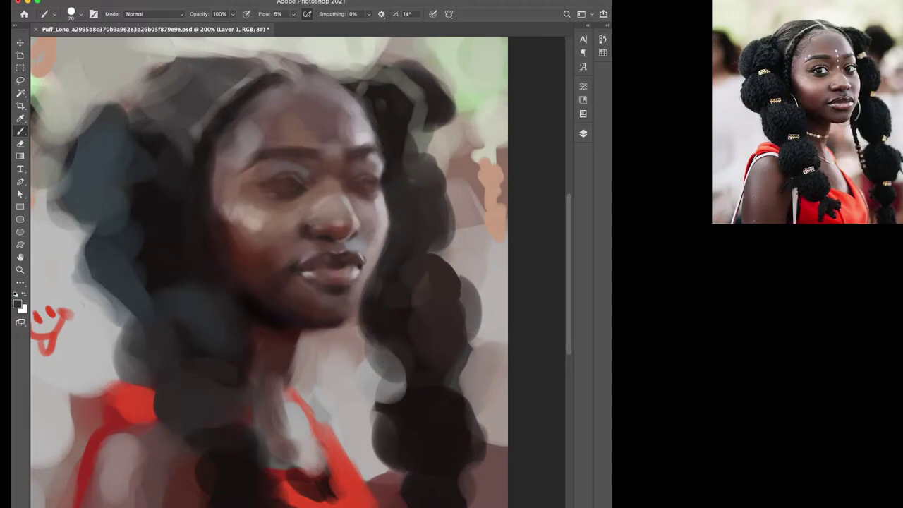
Darken the lower-left hair and blend its left edge into the light grey background
drag(171, 381, 198, 374)
drag(168, 444, 169, 399)
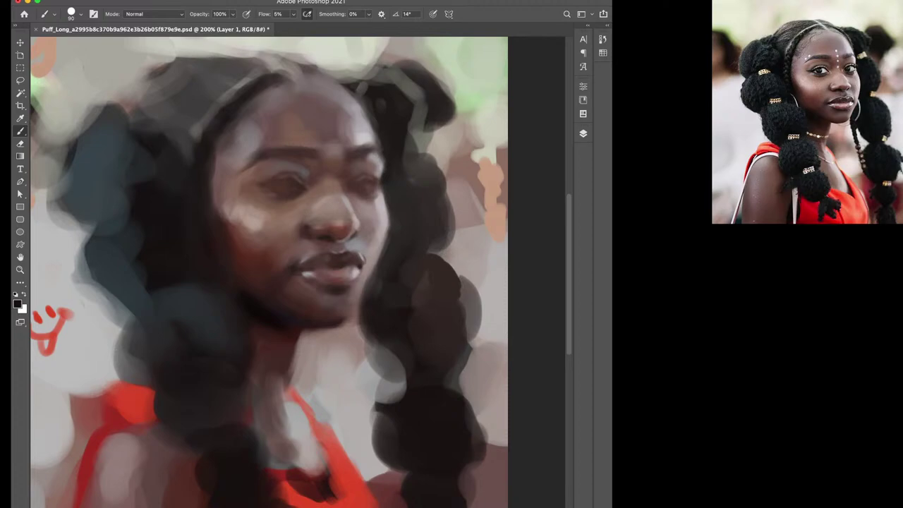
alt+click(132, 275)
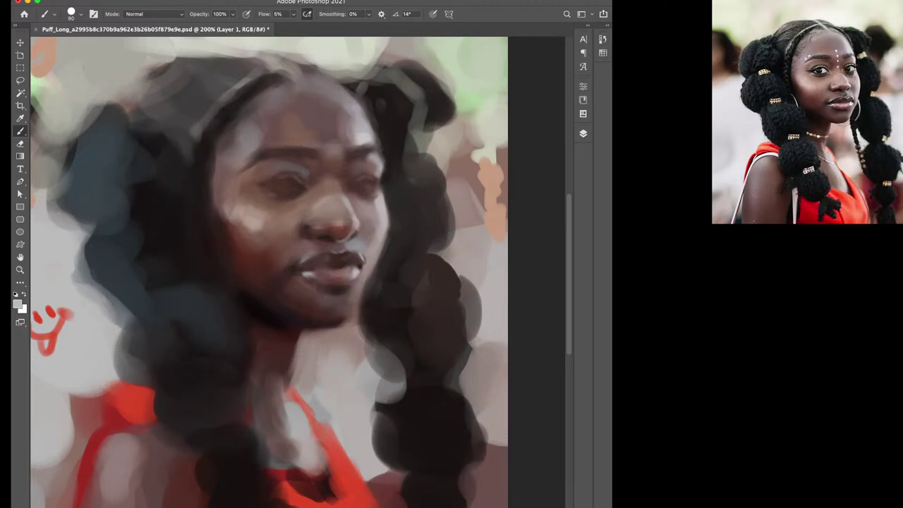
mouse_move(89, 233)
mouse_down()
mouse_move(95, 300)
mouse_move(130, 328)
mouse_move(121, 380)
mouse_up()
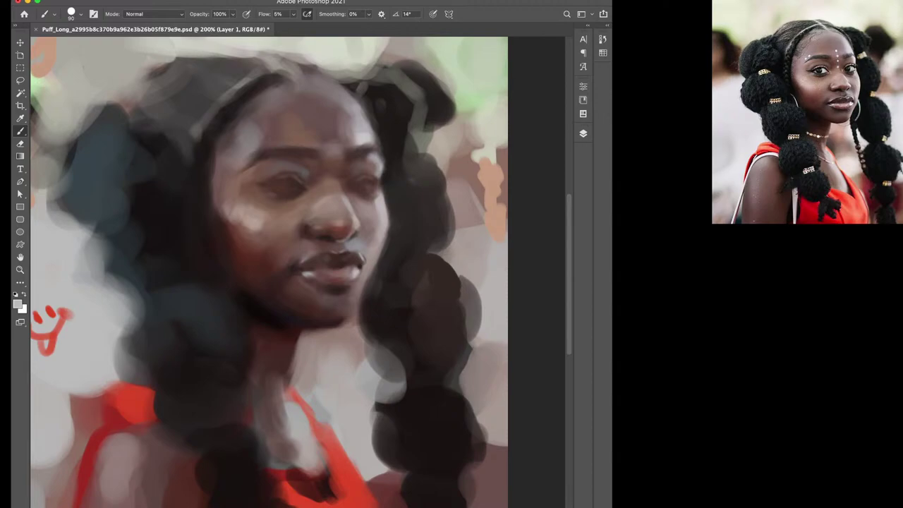
Reset the painting colour to black, sample a light grey, and set the brush to 40
key(d)
alt+click(120, 167)
alt+click(112, 106)
key(d)
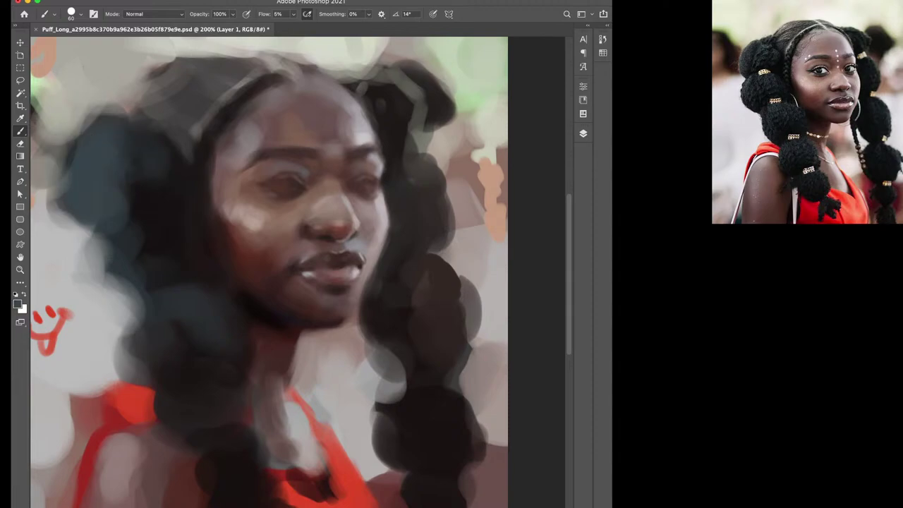
key(d)
key(bracketleft)
key(bracketright)
key(bracketright)
key(bracketright)
key(bracketright)
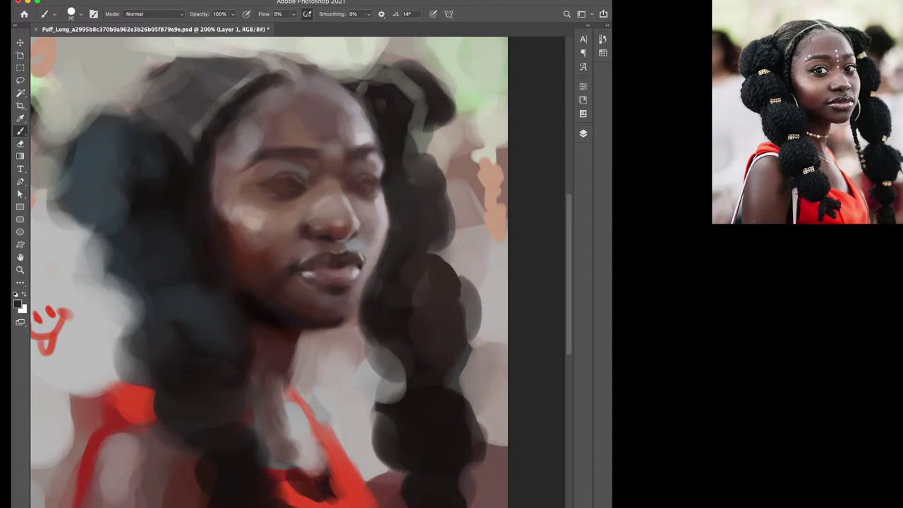
Zoom in on the face to 400% and set a 20 px brush for detail
scroll(290, 190, up, 2)
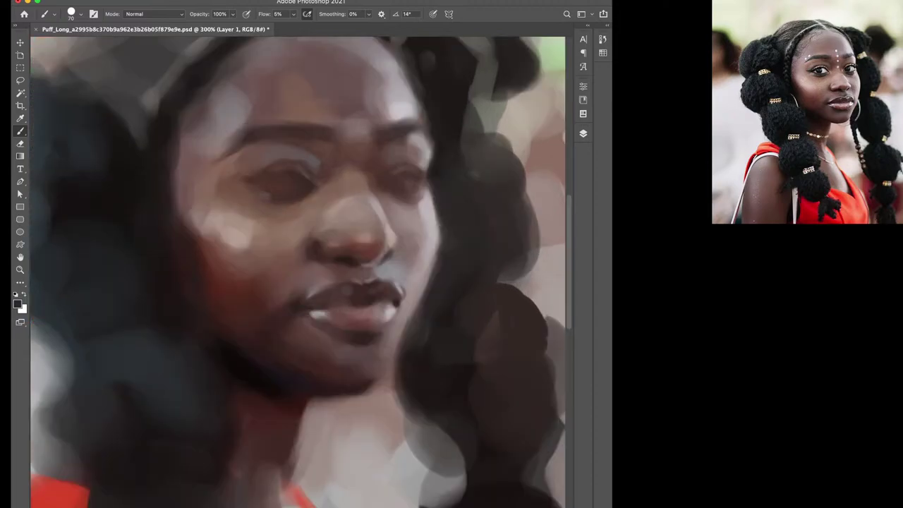
scroll(289, 191, up, 2)
key(bracketleft)
key(bracketleft)
key(bracketleft)
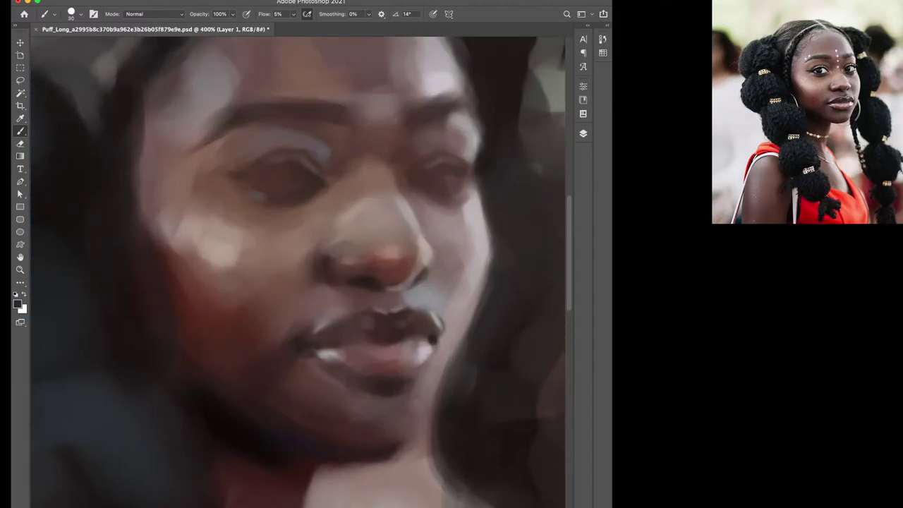
key(bracketleft)
key(bracketleft)
key(bracketleft)
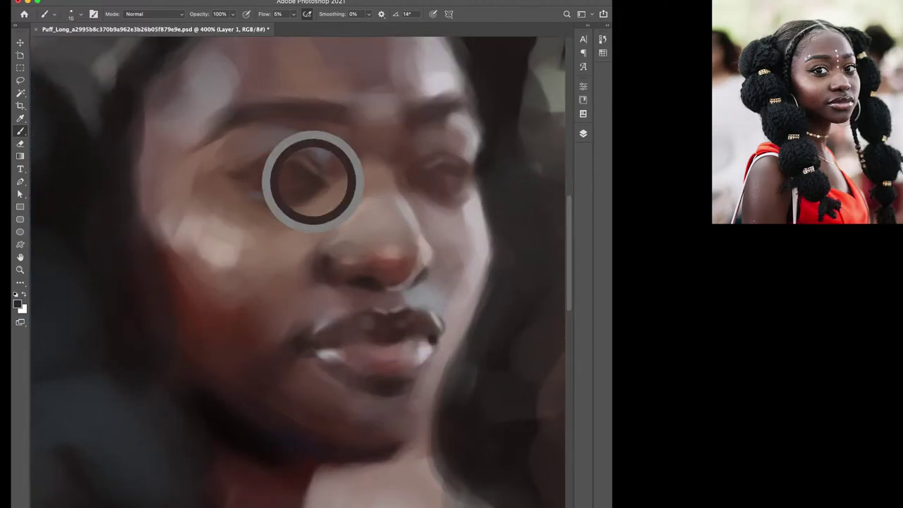
key(bracketright)
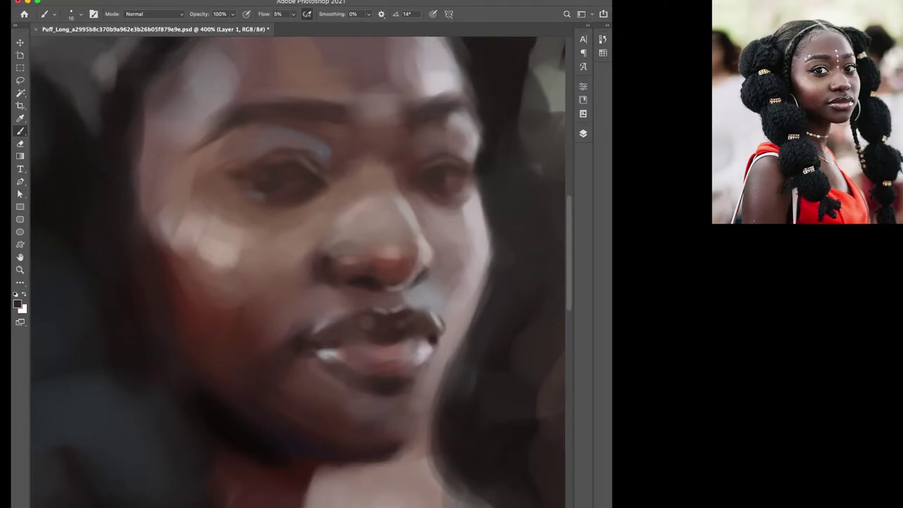
Sample reddish and dark tones near the right eye with an 8 px brush, then switch to near-black
alt+click(453, 179)
alt+click(381, 321)
key(bracketleft)
key(bracketleft)
key(bracketleft)
alt+click(436, 176)
key(bracketleft)
key(d)
Softly repaint around the left eye and brow with a 10 px brush in sampled skin tones
alt+click(283, 189)
alt+click(302, 212)
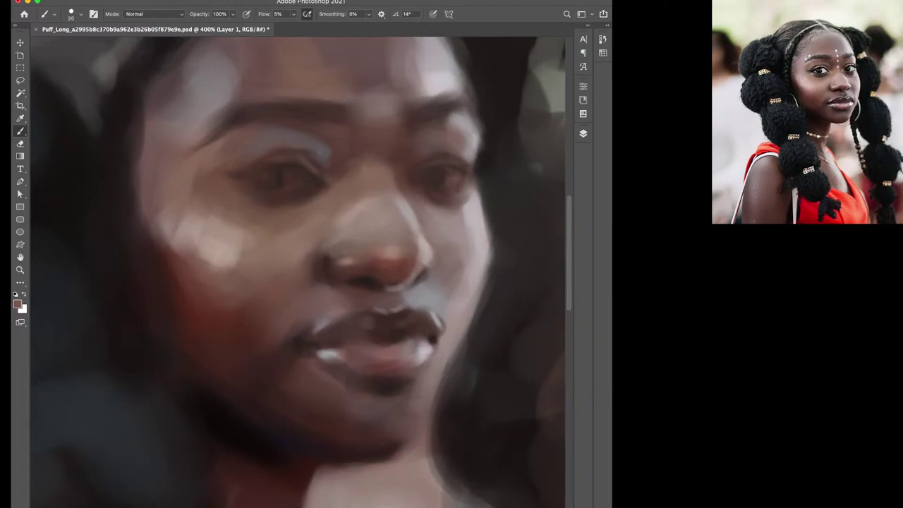
key(bracketleft)
drag(283, 176, 303, 175)
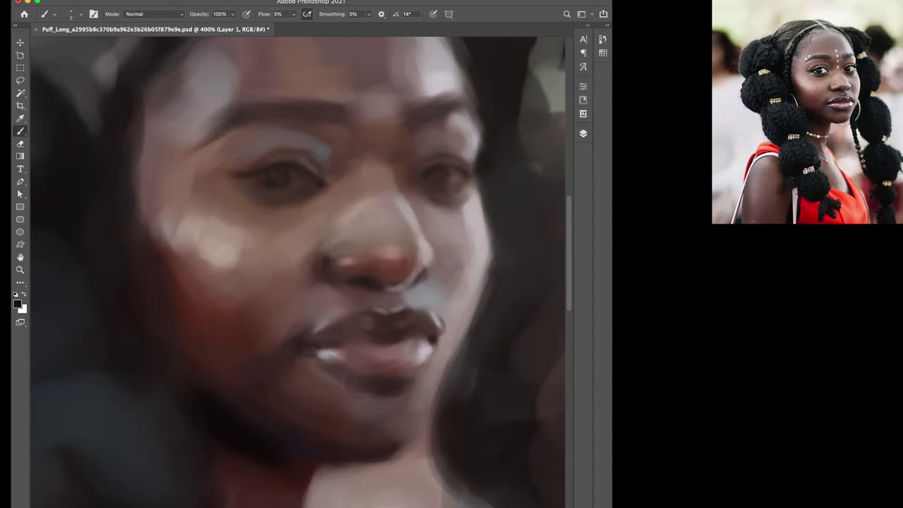
Use the Hand tool to zoom out to the whole portrait and back in on the face
key(h)
scroll(297, 272, down, 5)
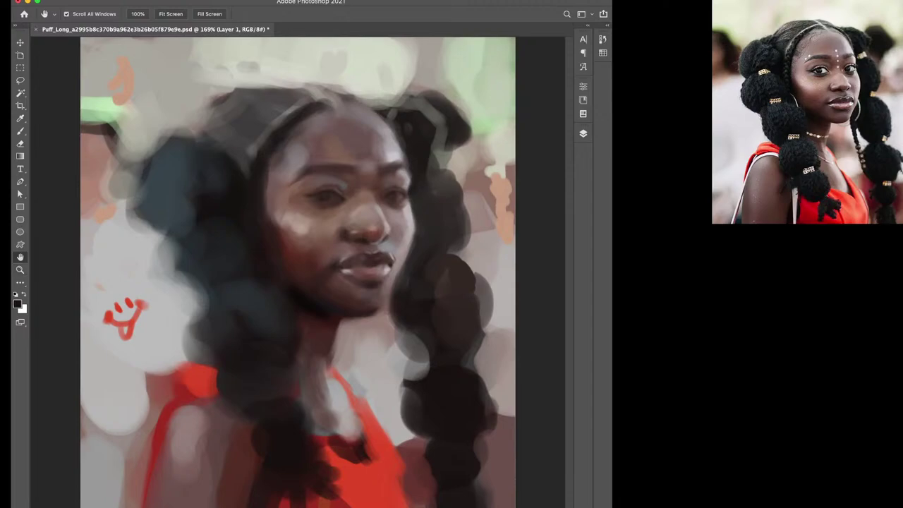
scroll(325, 194, up, 3)
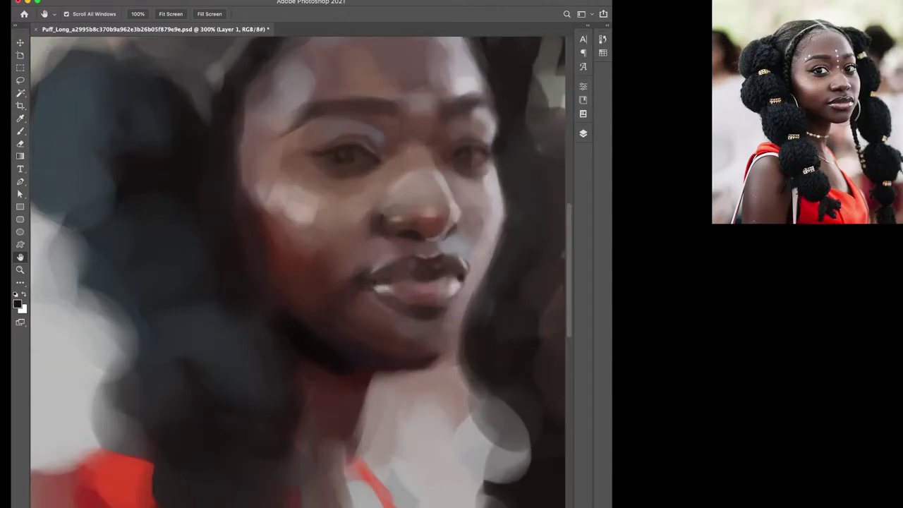
With the Brush, sample warm browns from the left eye, nose and cheeks, setting size 15
key(b)
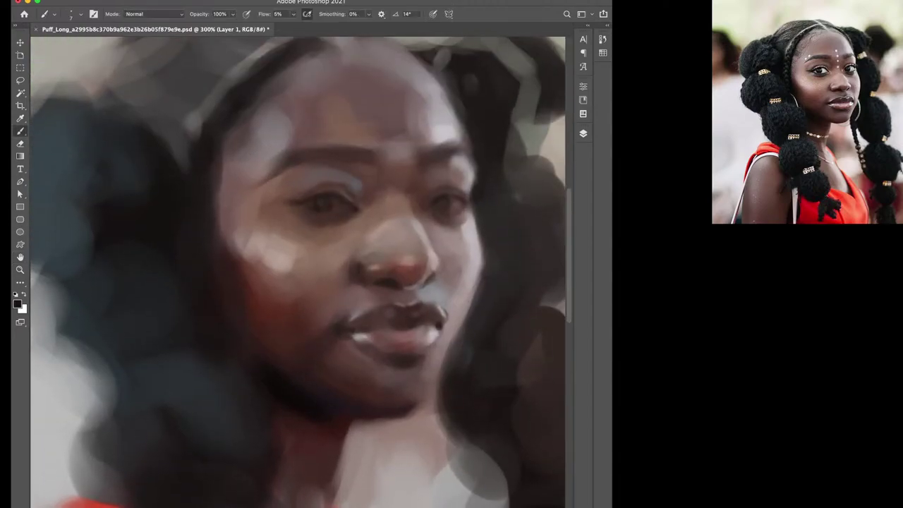
alt+click(336, 202)
alt+click(337, 201)
alt+click(335, 202)
alt+click(360, 216)
alt+click(258, 293)
alt+click(344, 229)
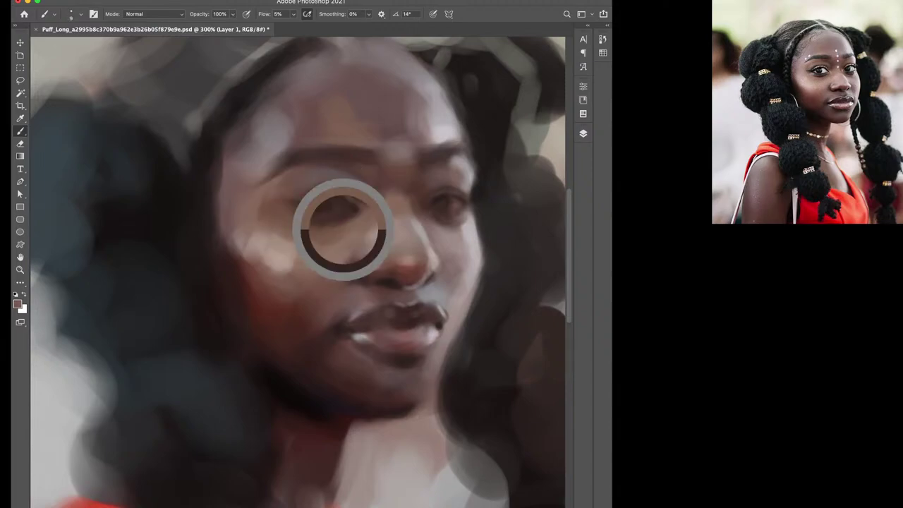
key(bracketright)
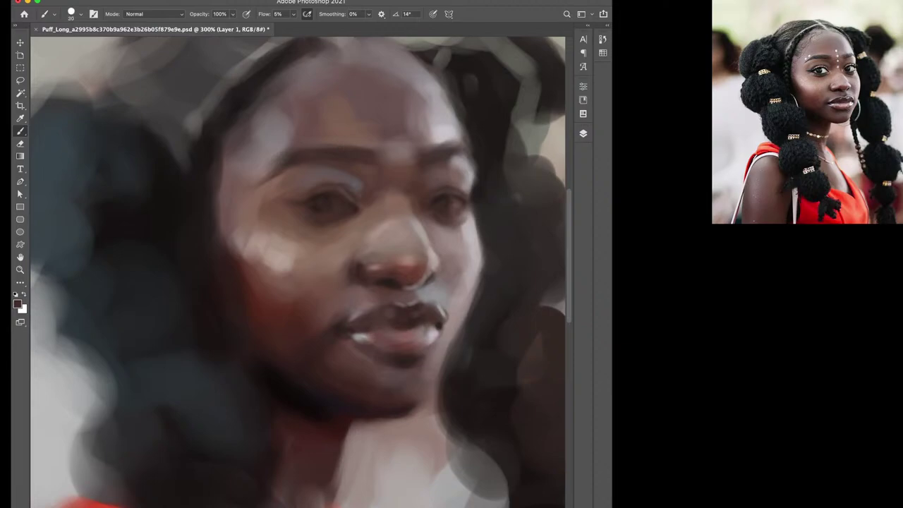
alt+click(350, 186)
key(bracketleft)
alt+click(410, 275)
alt+click(467, 235)
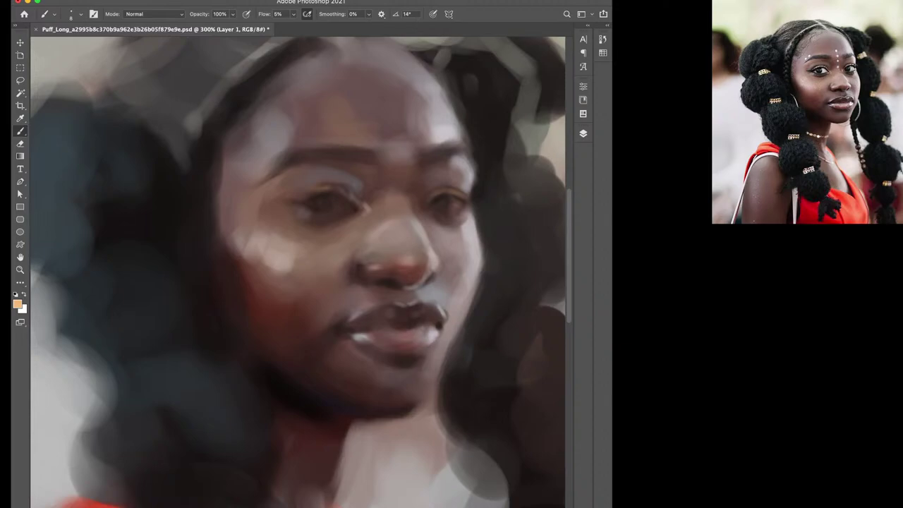
Paint light strokes on the left eyelid crease and upper lid, then dab beside the eye at size 25
drag(342, 205, 355, 196)
drag(332, 190, 339, 188)
key(bracketright)
click(278, 193)
Dab faint tan near the left eyebrow at size 10, then sample chin-shadow and neck tones
alt+click(281, 212)
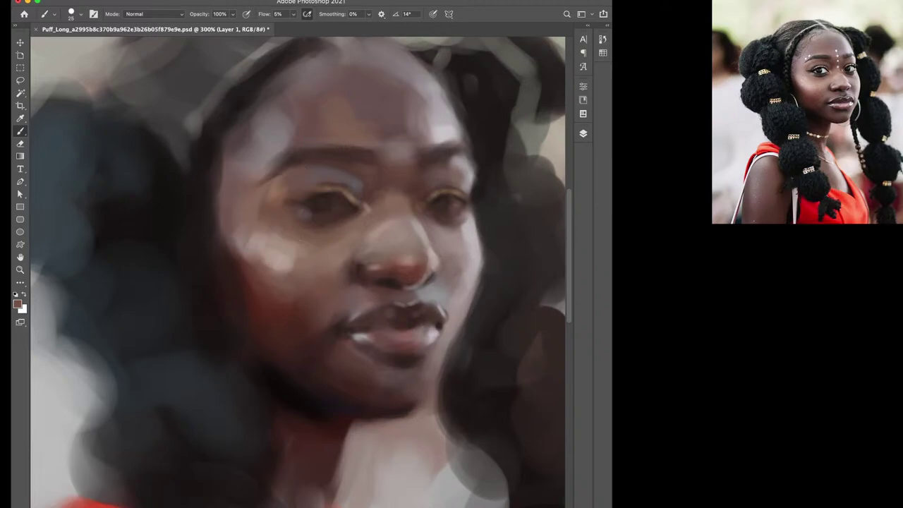
alt+click(322, 220)
key(bracketleft)
key(bracketleft)
click(277, 176)
key(bracketright)
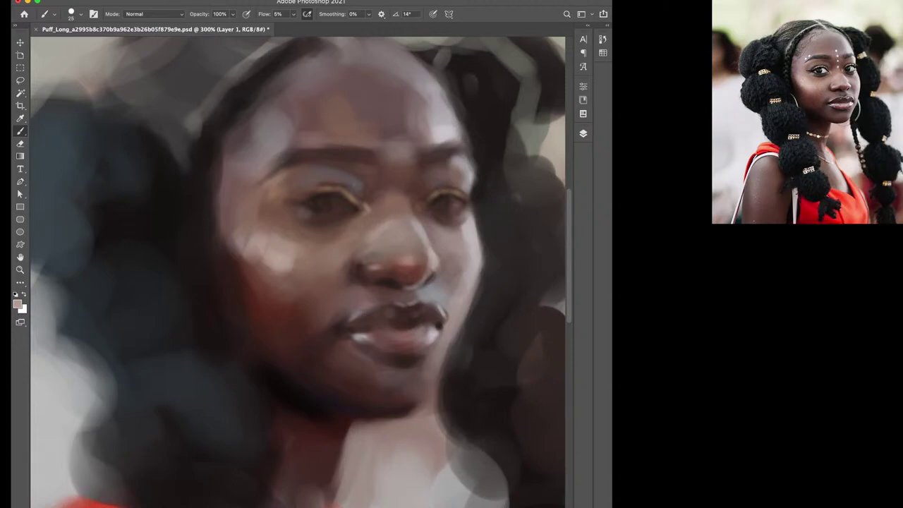
alt+click(296, 396)
alt+click(351, 449)
scroll(296, 272, down, 3)
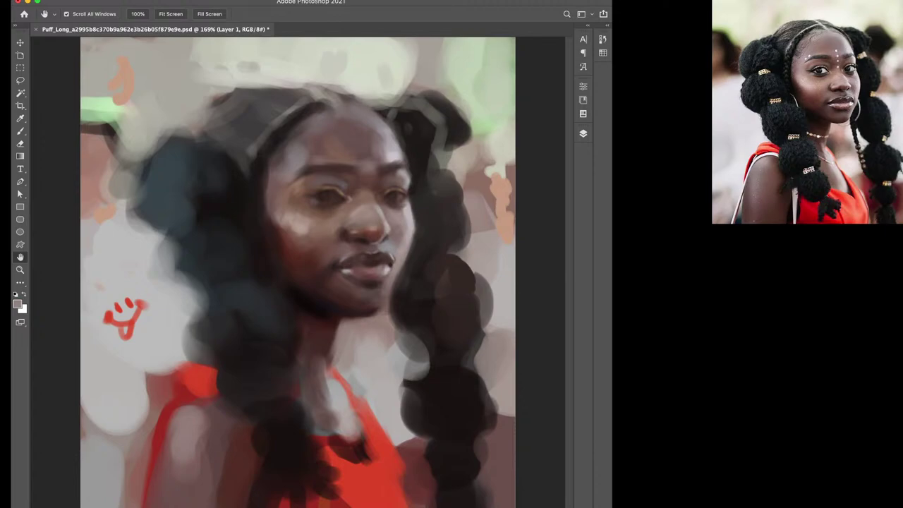
scroll(349, 217, up, 3)
Return to the brush at about size 20 and sample dark reddish-brown and pinkish-mauve cheek tones
key(b)
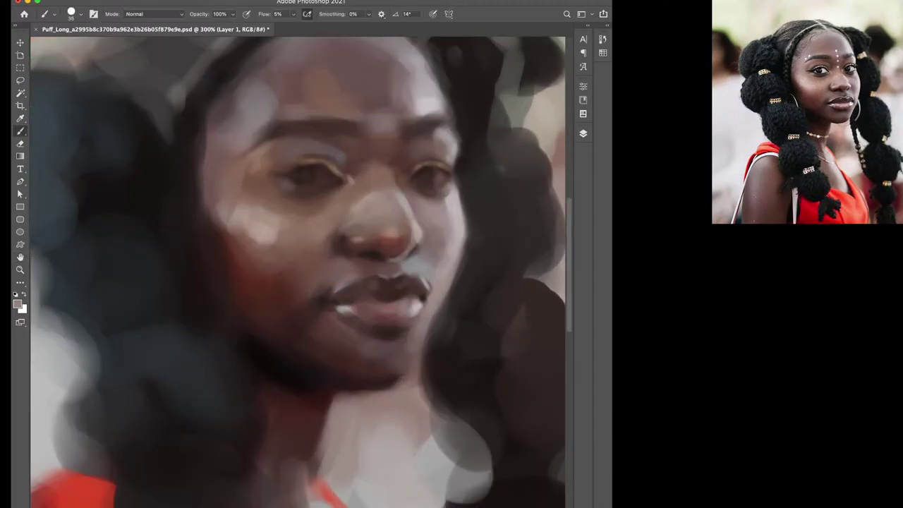
key(bracketleft)
key(bracketleft)
key(bracketleft)
key(bracketright)
alt+click(296, 331)
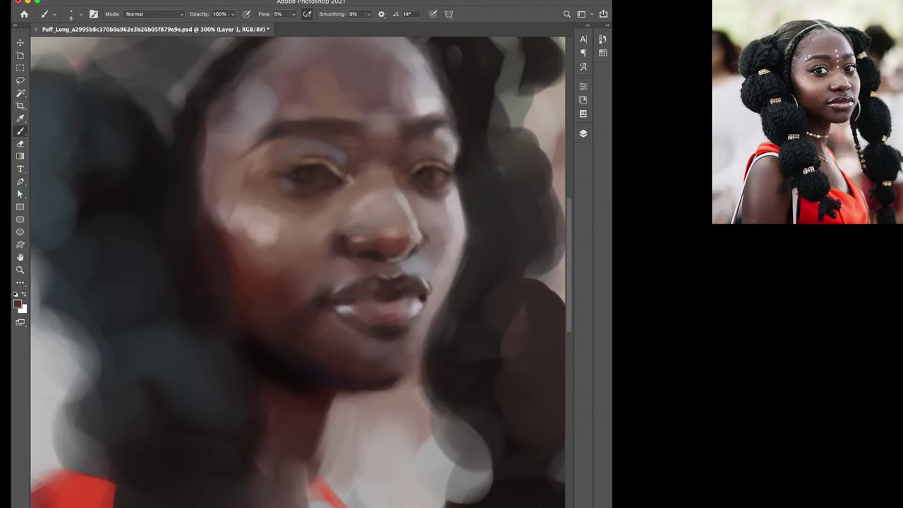
alt+click(424, 240)
alt+click(237, 279)
alt+click(417, 235)
Set the brush to 10 and sample tones near the eyes, ending on light pink-brown by the nose
alt+click(434, 196)
key(bracketright)
key(bracketleft)
key(bracketleft)
key(bracketleft)
alt+click(322, 197)
alt+click(333, 206)
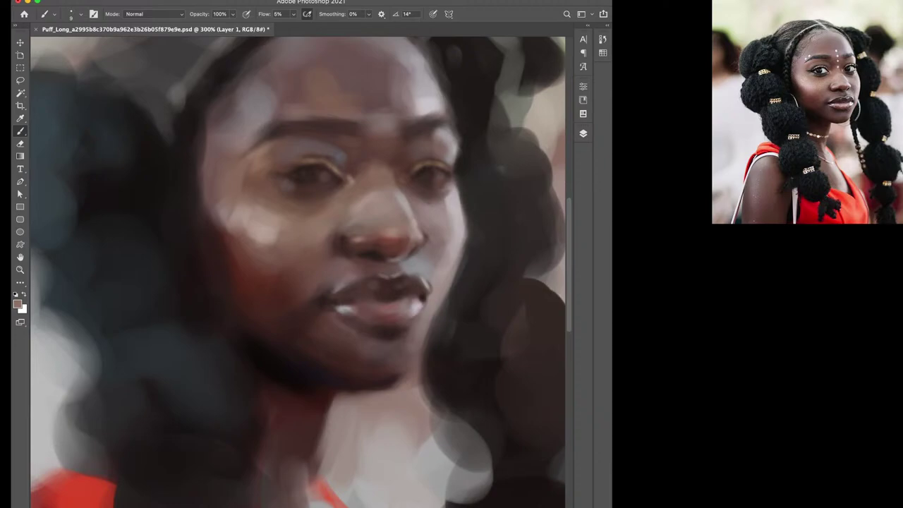
Sample a cheek skin tone with a size-20 brush and drop Flow to 2%
key(bracketright)
alt+click(287, 199)
key(shift+0)
key(shift+2)
Sample dark lip brown and mid grey, resizing the brush between 15 and 30
key(bracketright)
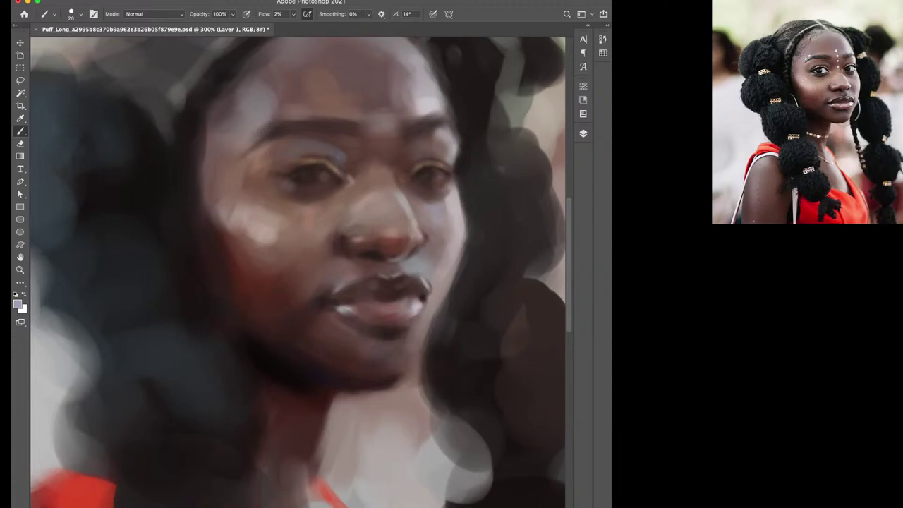
alt+click(367, 329)
key(bracketright)
key(bracketright)
key(bracketleft)
key(bracketleft)
key(bracketleft)
key(bracketright)
alt+click(395, 430)
key(bracketright)
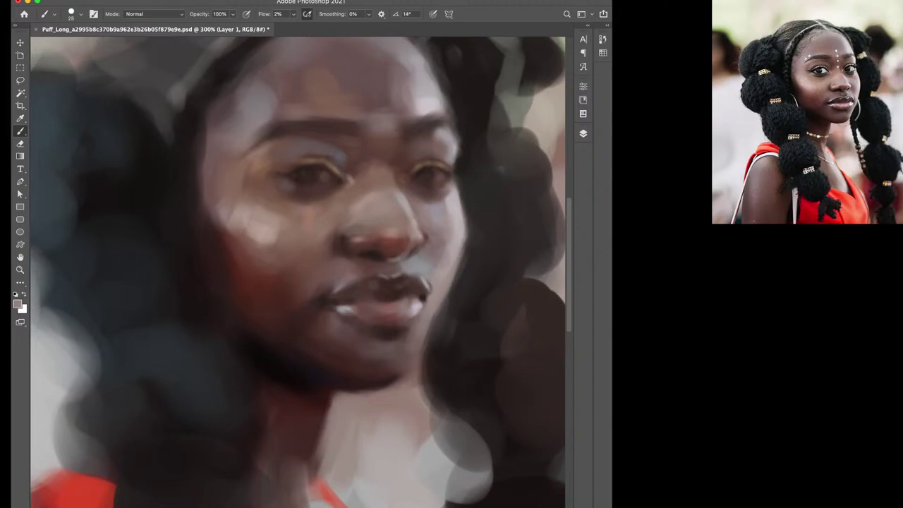
key(bracketright)
Sample pinkish cheek and dark red-brown tones, reset colour to black, and shrink the brush to 10
alt+click(282, 231)
key(bracketright)
alt+click(228, 278)
key(d)
key(bracketleft)
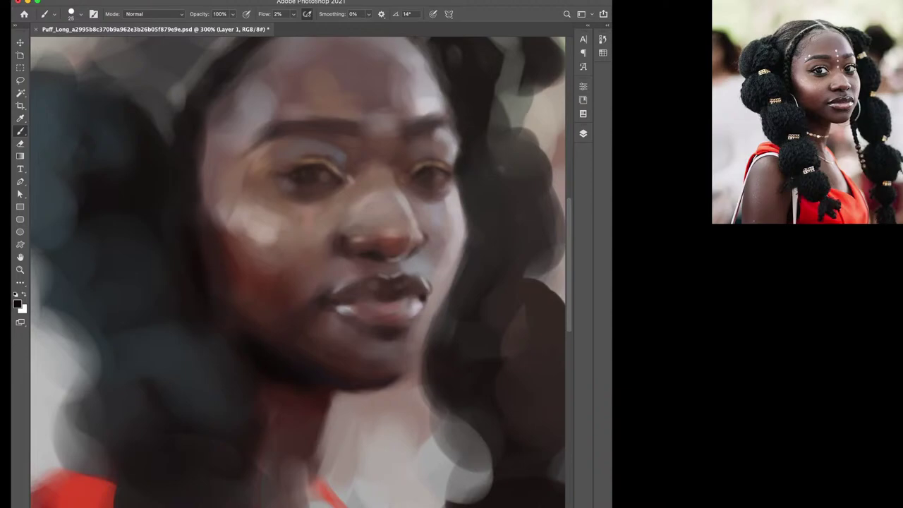
key(bracketleft)
key(bracketleft)
key(bracketleft)
Fit the portrait, set Flow to 100%, and cover the red smiley doodle and left edge in grey and pink
key(h)
key(ctrl+0)
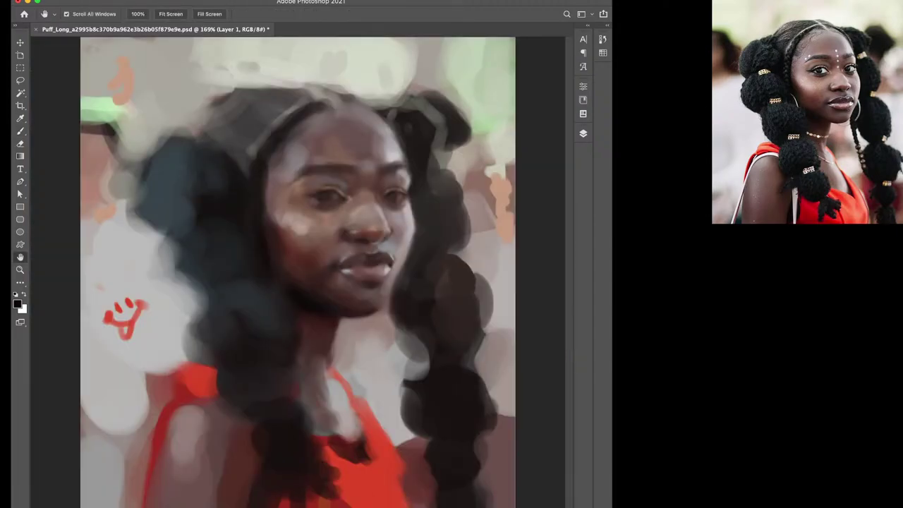
key(b)
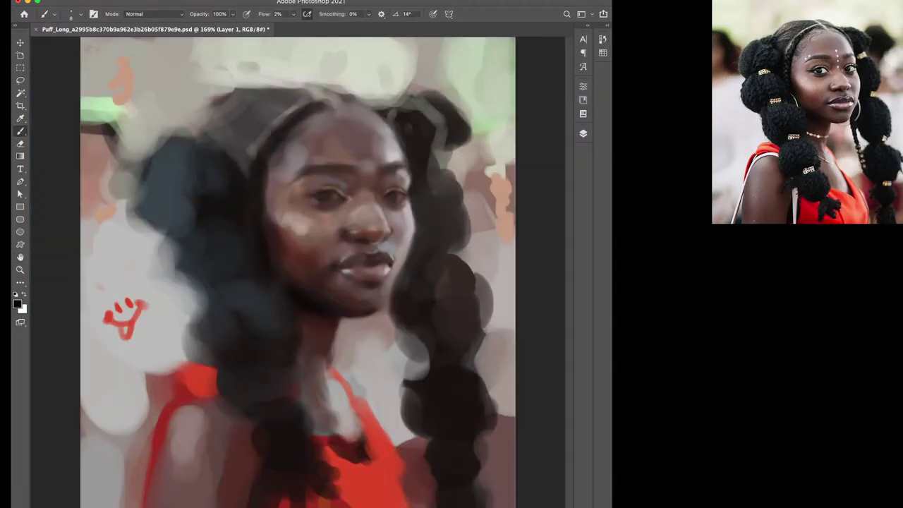
key(bracketright)
key(bracketright)
mouse_move(137, 304)
mouse_down()
mouse_move(110, 317)
mouse_move(120, 337)
mouse_up()
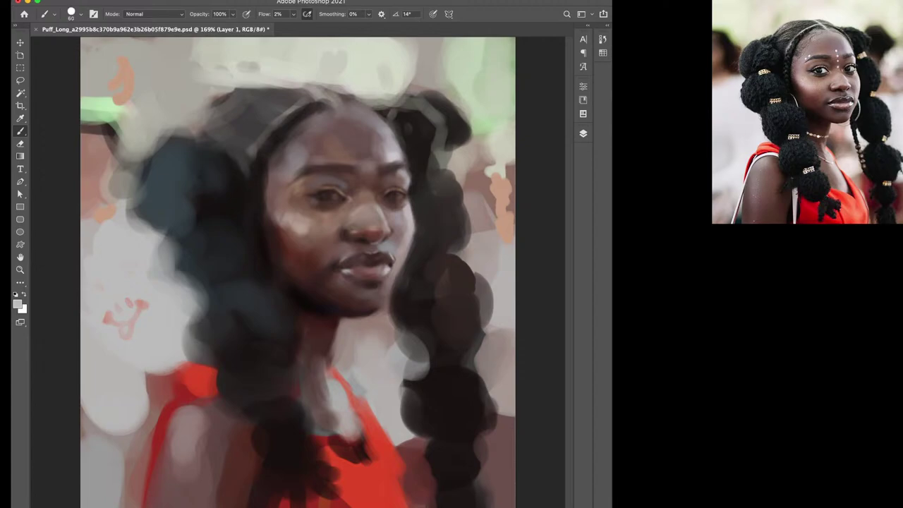
key(shift+0)
drag(135, 307, 116, 331)
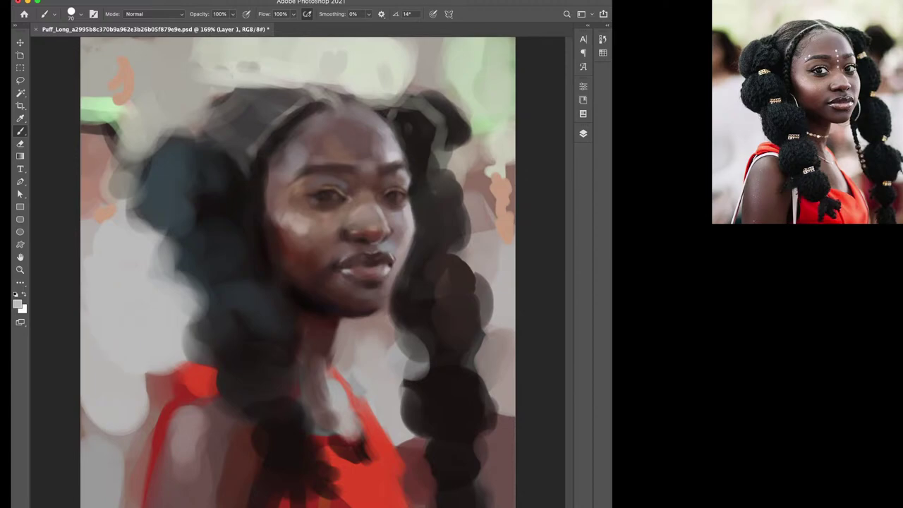
mouse_move(127, 296)
mouse_down()
mouse_move(99, 205)
mouse_move(84, 233)
mouse_up()
alt+click(92, 180)
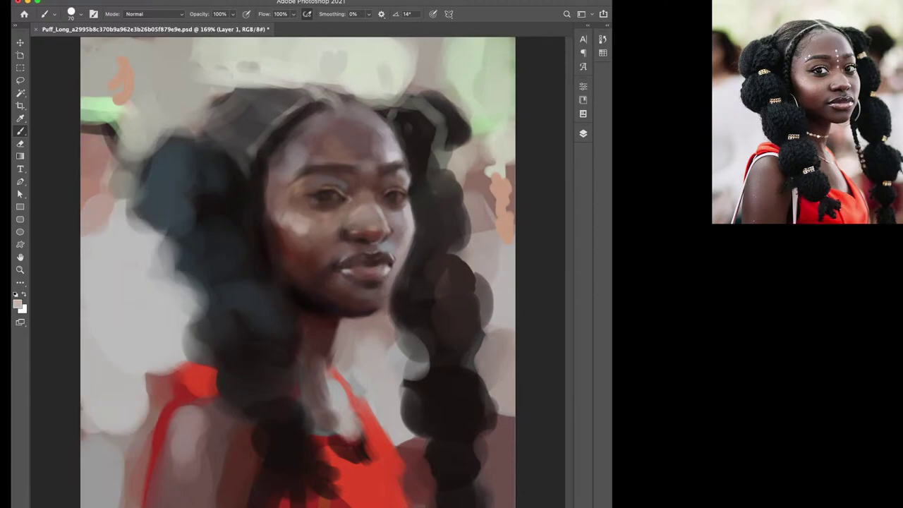
Paint pale green, off-white, pinkish grey and cream over the upper background with a size-125 brush
alt+click(460, 129)
mouse_move(480, 144)
mouse_down()
mouse_move(434, 74)
mouse_move(446, 151)
mouse_up()
alt+click(430, 54)
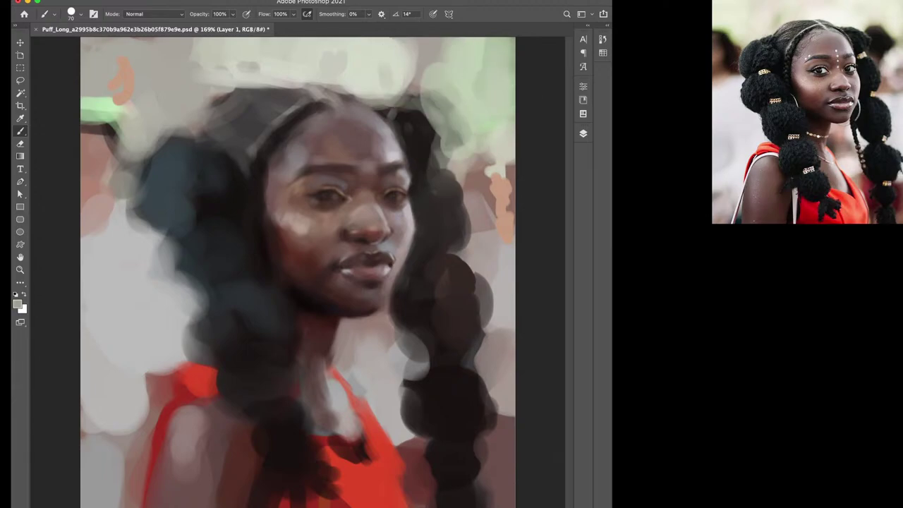
drag(431, 55, 422, 95)
alt+click(105, 78)
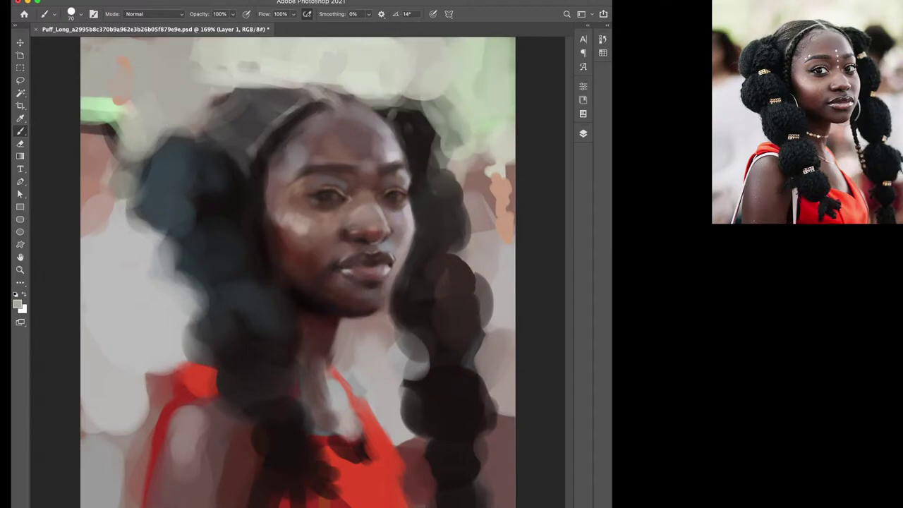
drag(85, 106, 127, 113)
key(bracketright)
key(bracketright)
key(bracketright)
alt+click(233, 60)
drag(194, 50, 142, 142)
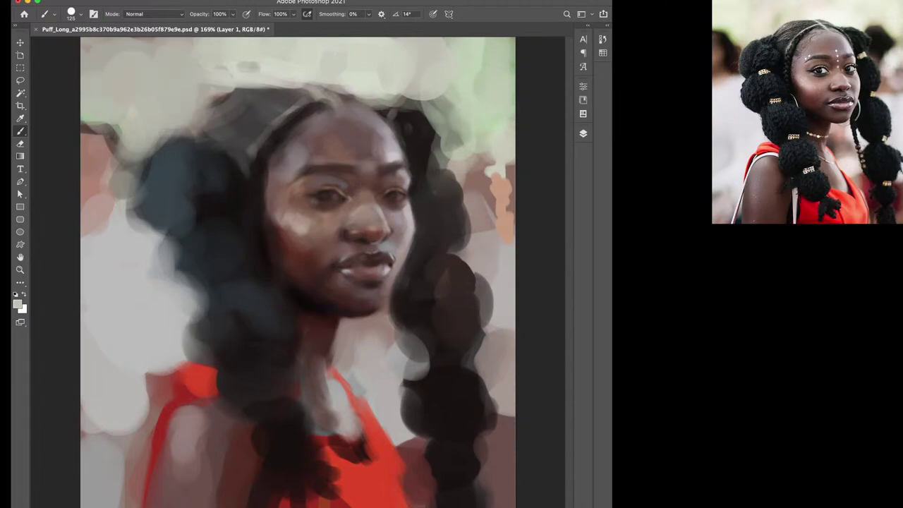
drag(145, 56, 84, 131)
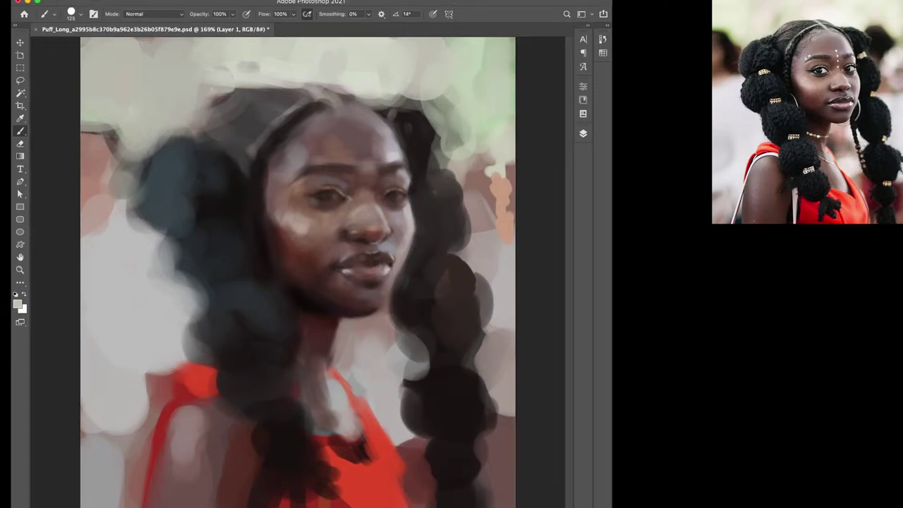
Lighten the hair's upper-right edge and stroke the forehead at 36% flow with a size-80 brush
click(442, 97)
key(bracketleft)
key(bracketleft)
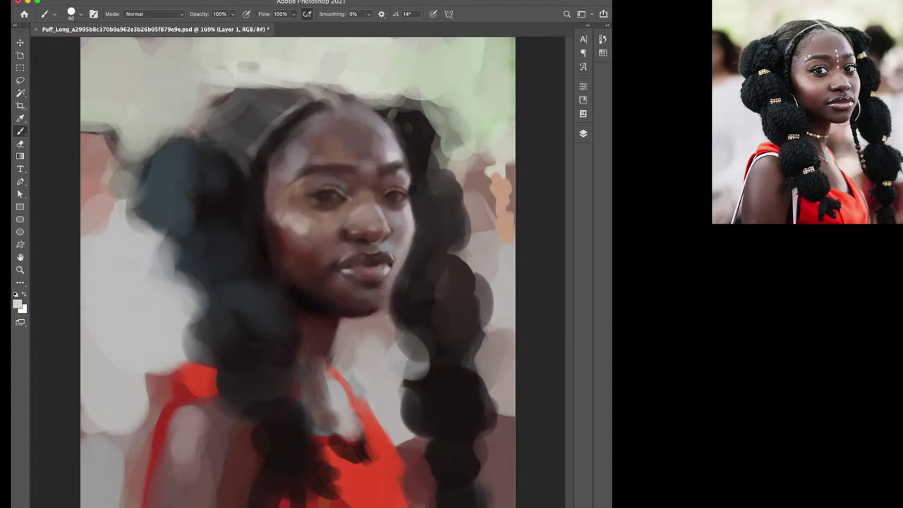
key(shift+3)
key(shift+6)
key(bracketleft)
drag(349, 118, 372, 119)
alt+click(360, 120)
At 13% flow, sample forehead and nose tones and dab a light tone near the chin
key(shift+1)
key(shift+3)
alt+click(359, 139)
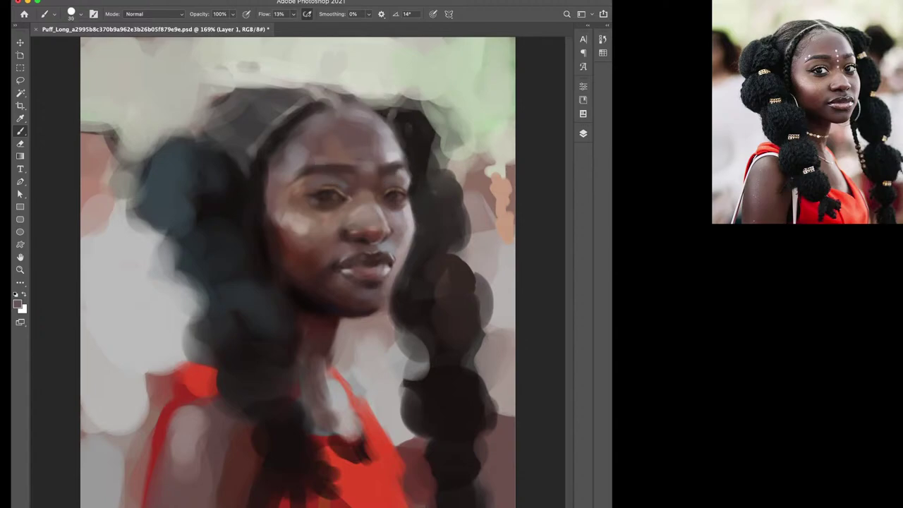
alt+click(340, 153)
key(bracketleft)
click(365, 301)
key(bracketleft)
Glaze the chin and neck faintly with a size-30 brush, then save the portrait
alt+click(372, 301)
alt+click(395, 307)
key(bracketright)
key(bracketright)
alt+click(405, 364)
drag(379, 309, 389, 312)
key(ctrl+s)
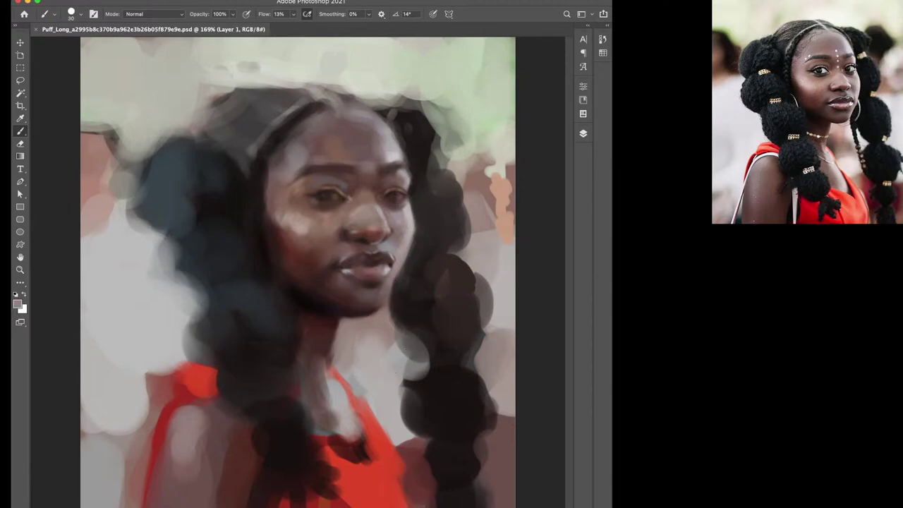